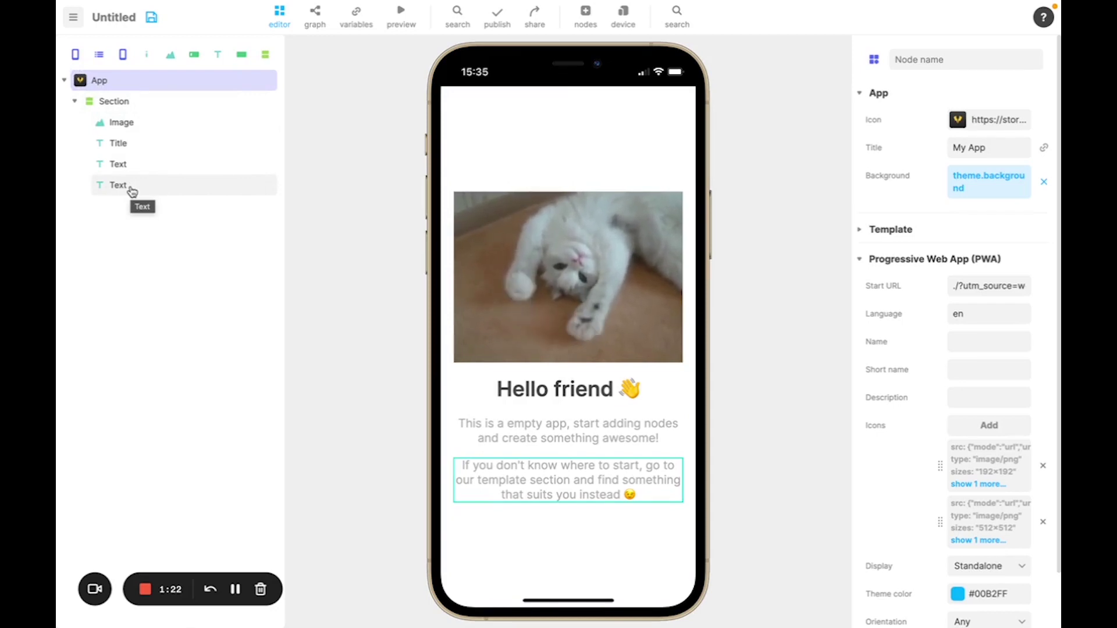
Step: Examine the properties of the section's image, title and text nodes in the node tree
left_click(114, 122)
left_click(112, 145)
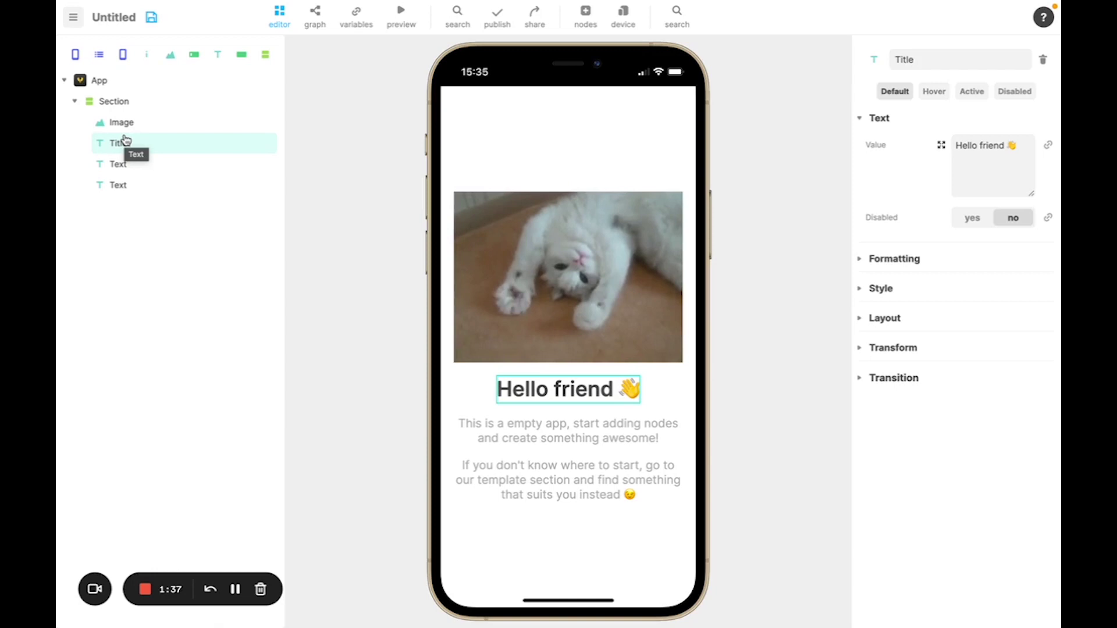
left_click(160, 169)
left_click(149, 184)
left_click(145, 143)
left_click(139, 123)
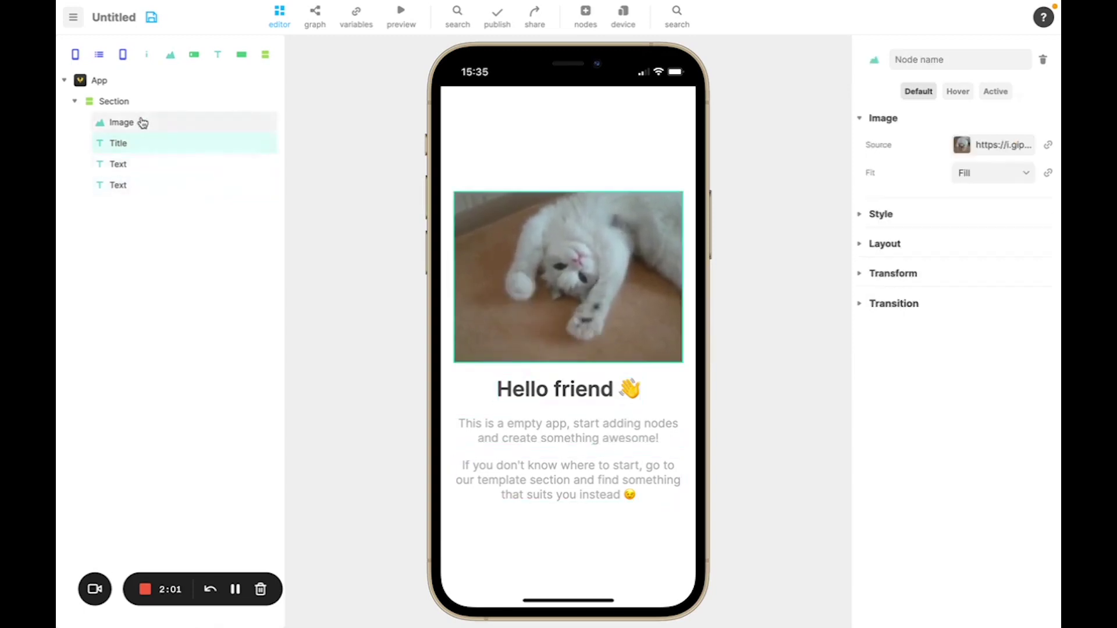
left_click(133, 102)
left_click(143, 125)
left_click(134, 165)
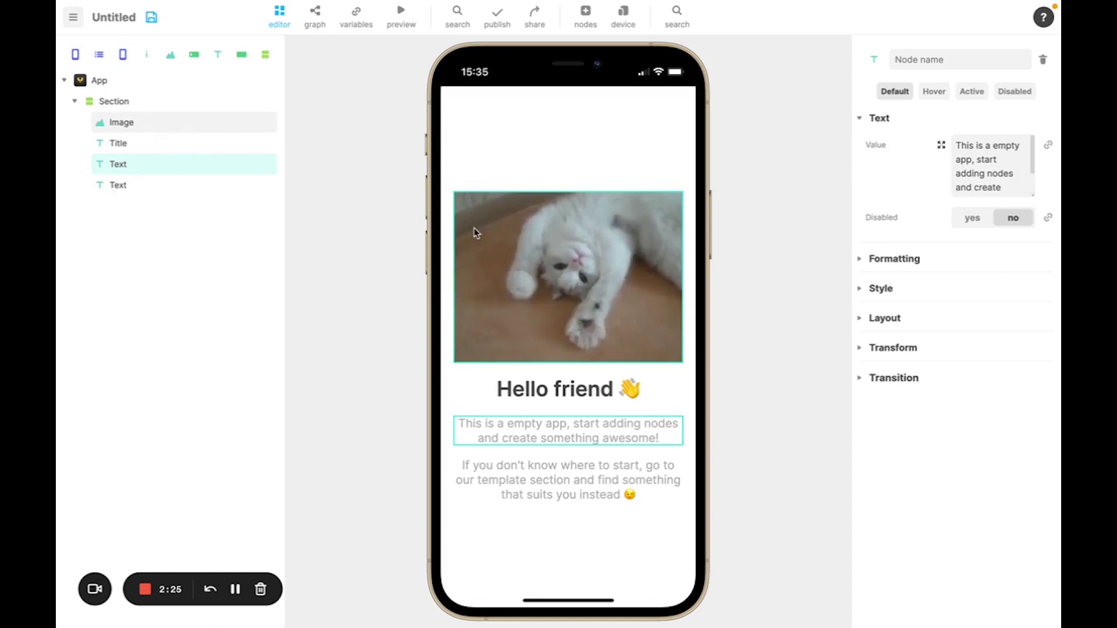
Step: Change the Title node's text to "Voltinventoy" and set its font size to 34 px
left_click(159, 145)
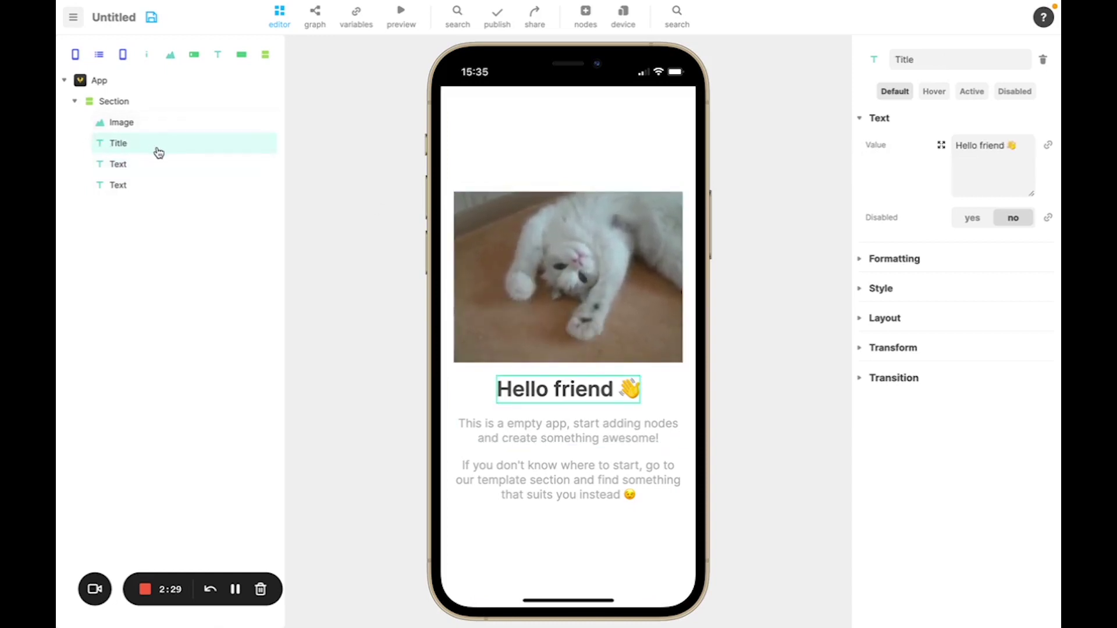
triple_click(1010, 149)
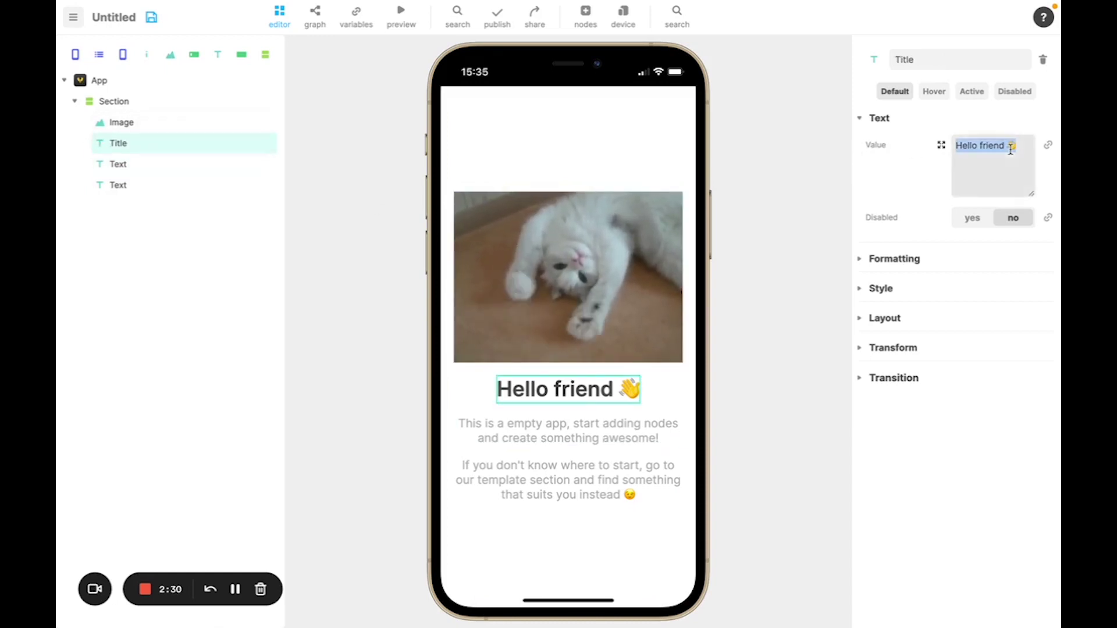
type("Voltinventoy")
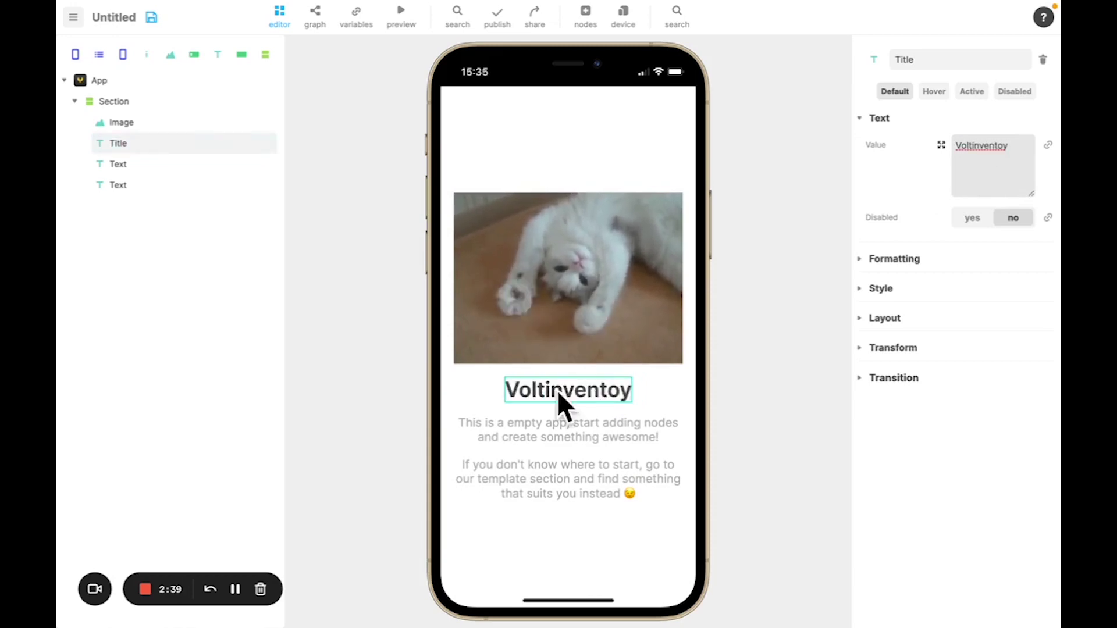
left_click(861, 260)
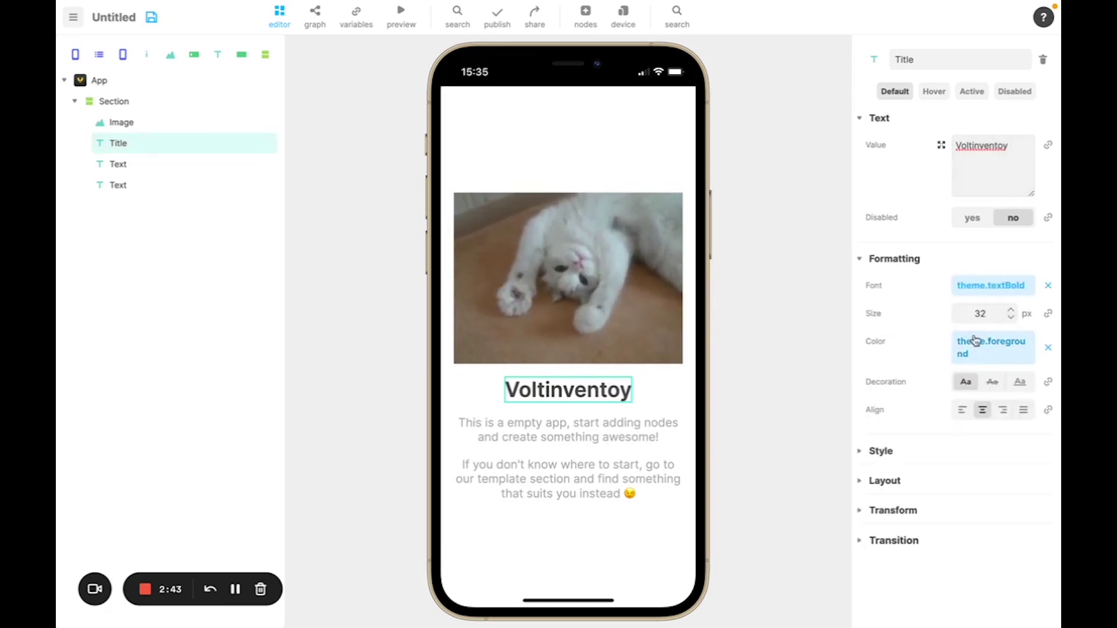
double_click(987, 313)
type("34")
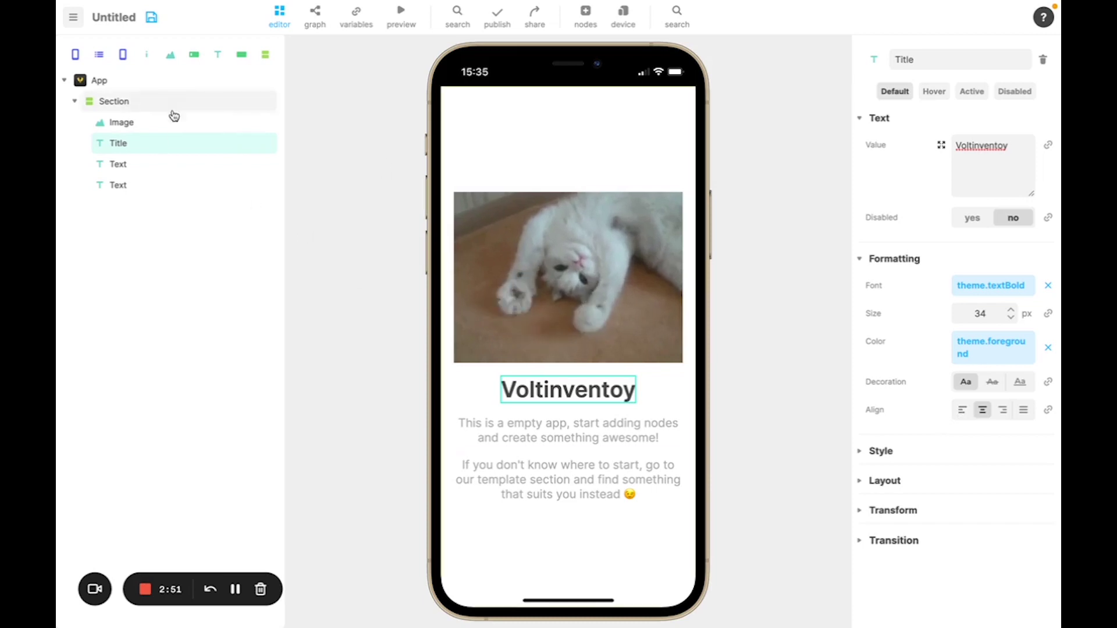
Step: Reorder the section's nodes so the "If you don't know where to start" text sits above the image
mouse_move(113, 121)
left_mouse_down()
mouse_move(127, 158)
mouse_move(124, 131)
mouse_move(122, 140)
left_mouse_up()
left_click_drag(568, 247, 573, 221)
left_click_drag(547, 379, 534, 244)
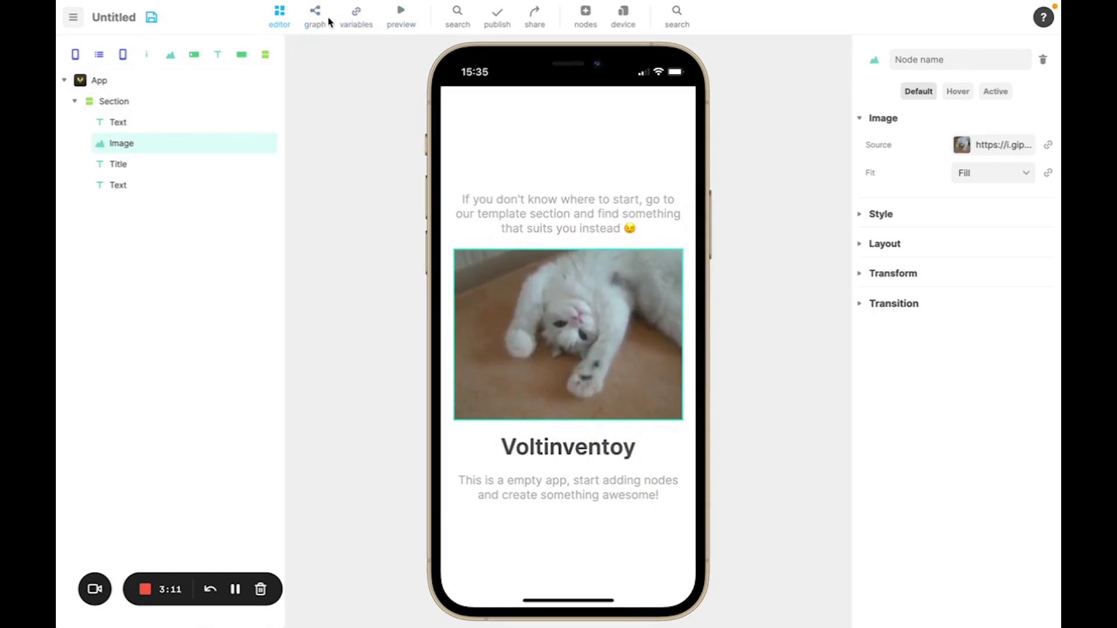
Step: Look over the graph view, the variables, the app preview and the search dialog
left_click(322, 21)
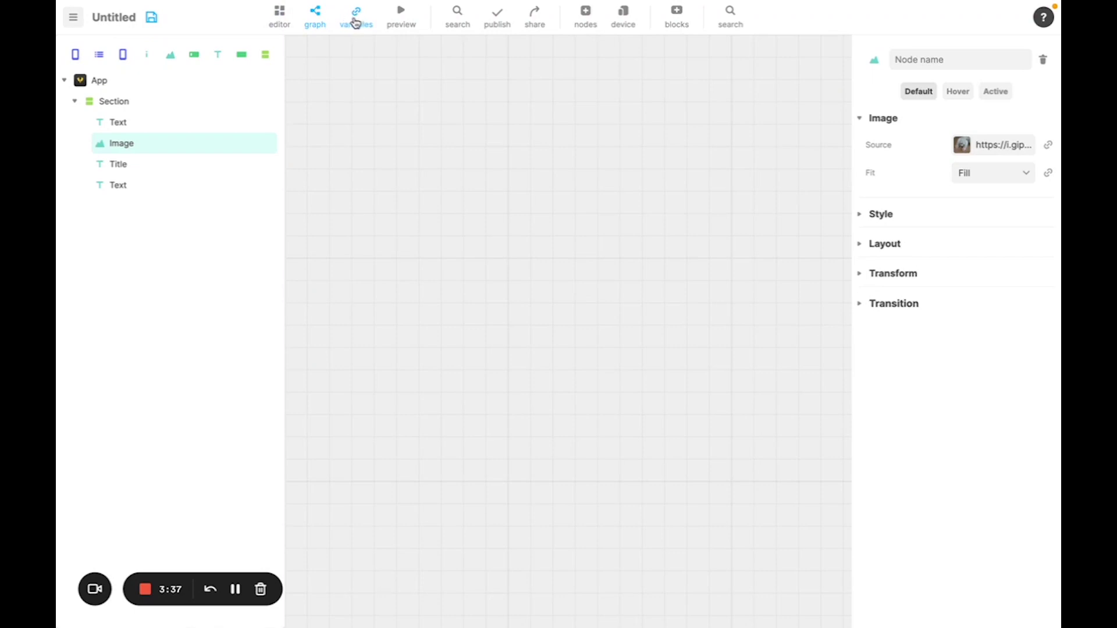
left_click(356, 22)
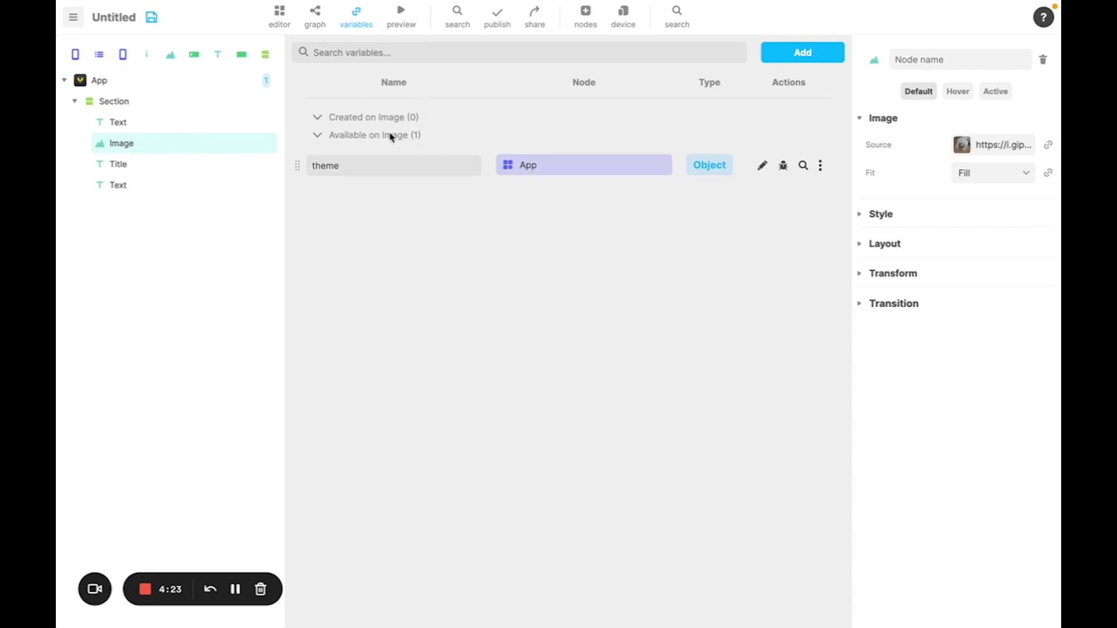
left_click(402, 21)
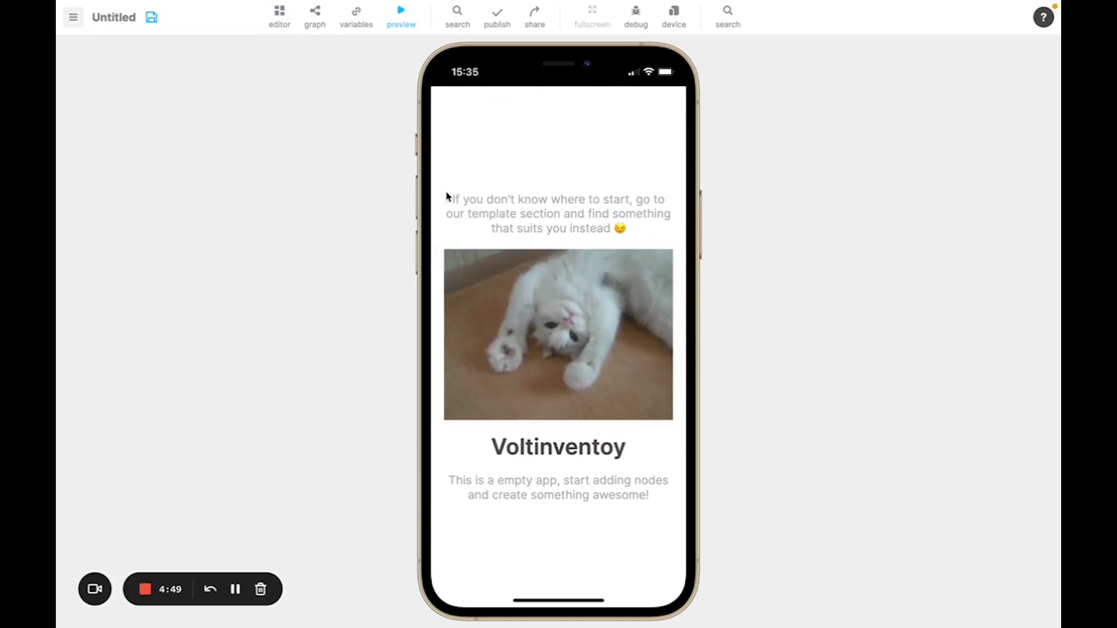
left_click_drag(519, 213, 499, 227)
left_click(531, 199)
left_click(406, 19)
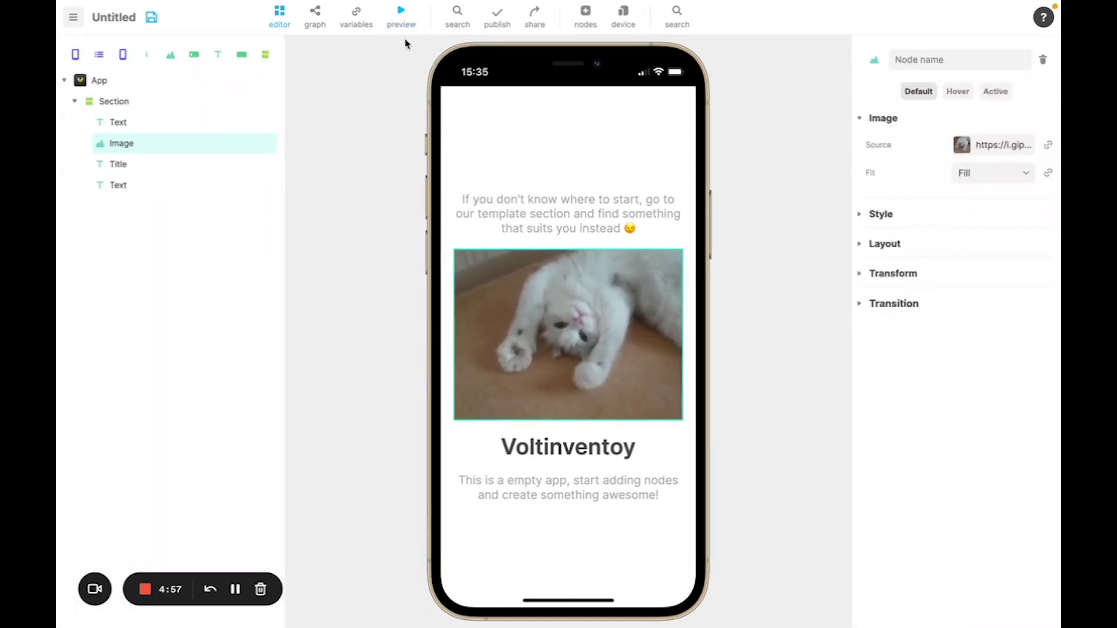
left_click(457, 17)
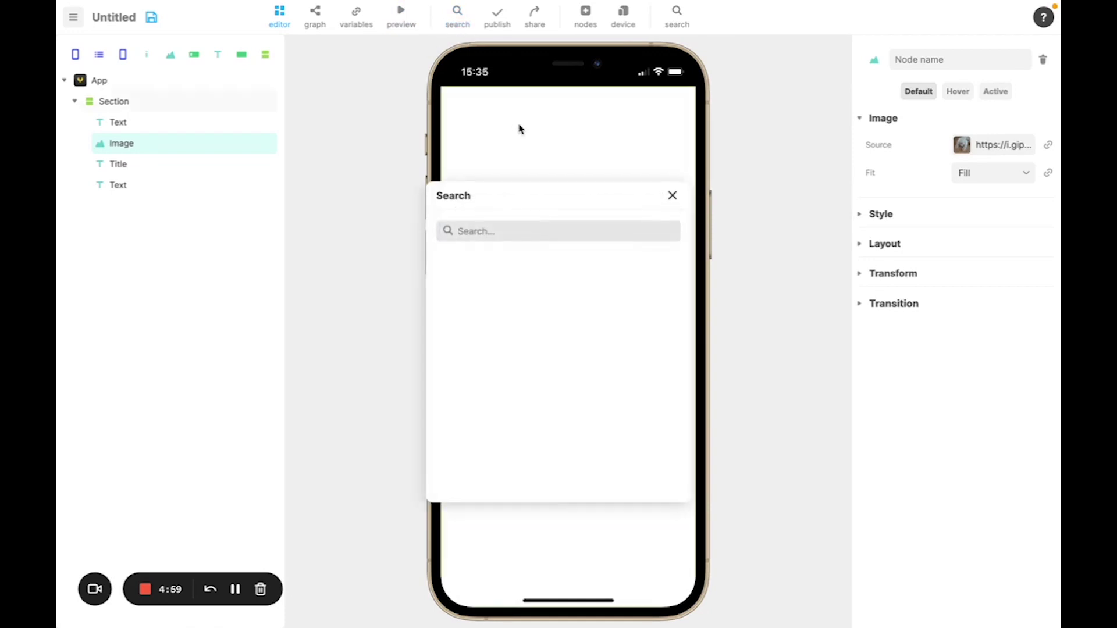
left_click(676, 198)
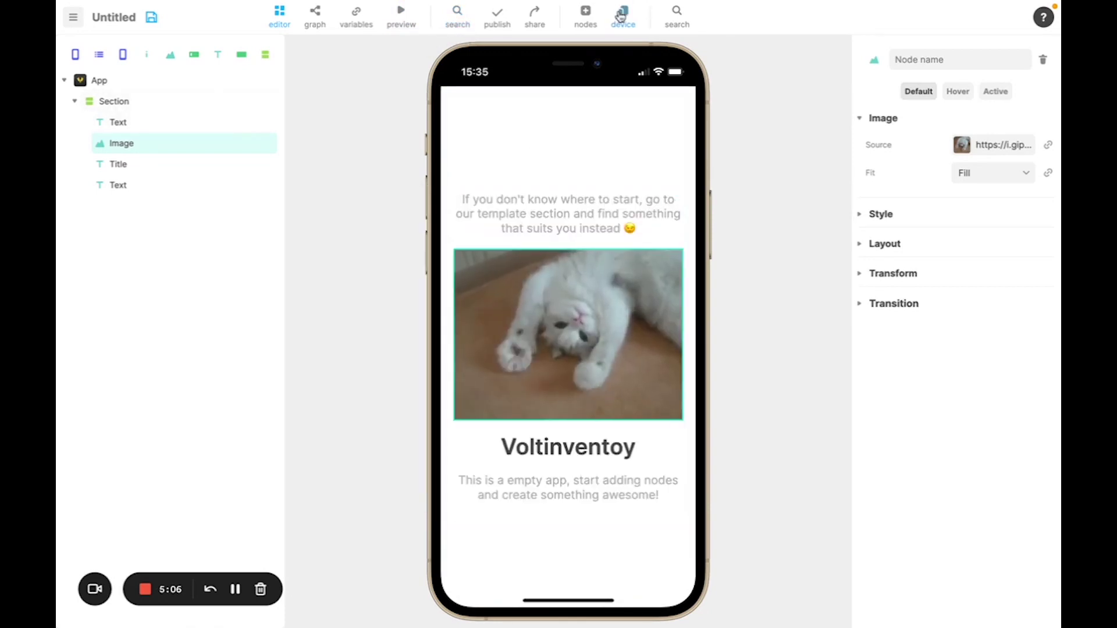
Step: Add a List node from the System nodes as the first child of the section
left_click(587, 17)
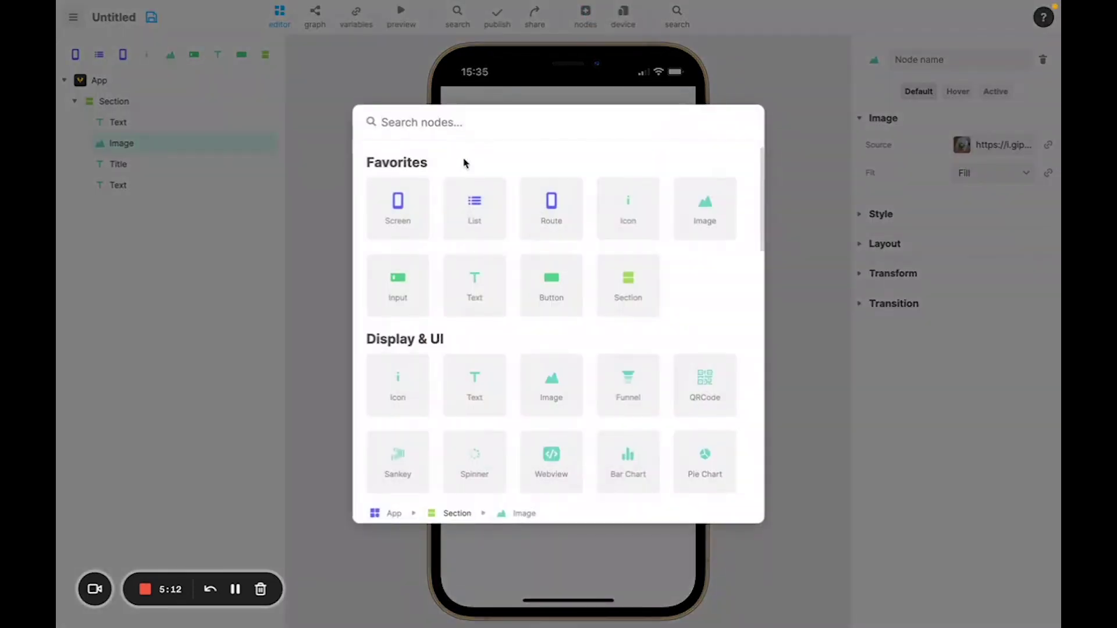
scroll(506, 332, "down", 15)
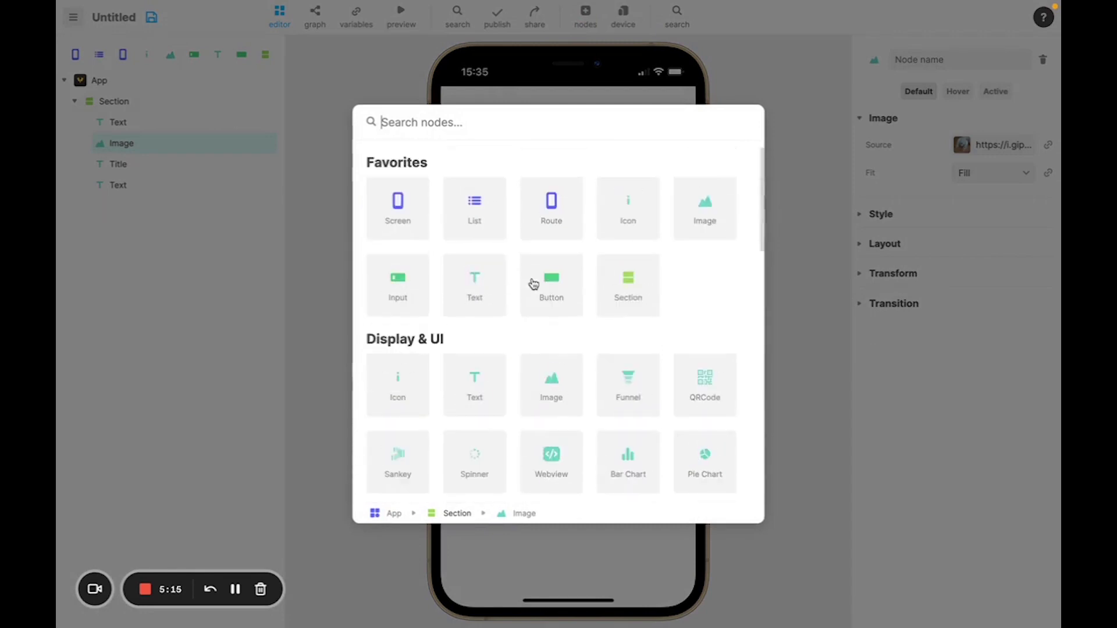
scroll(531, 284, "down", 10)
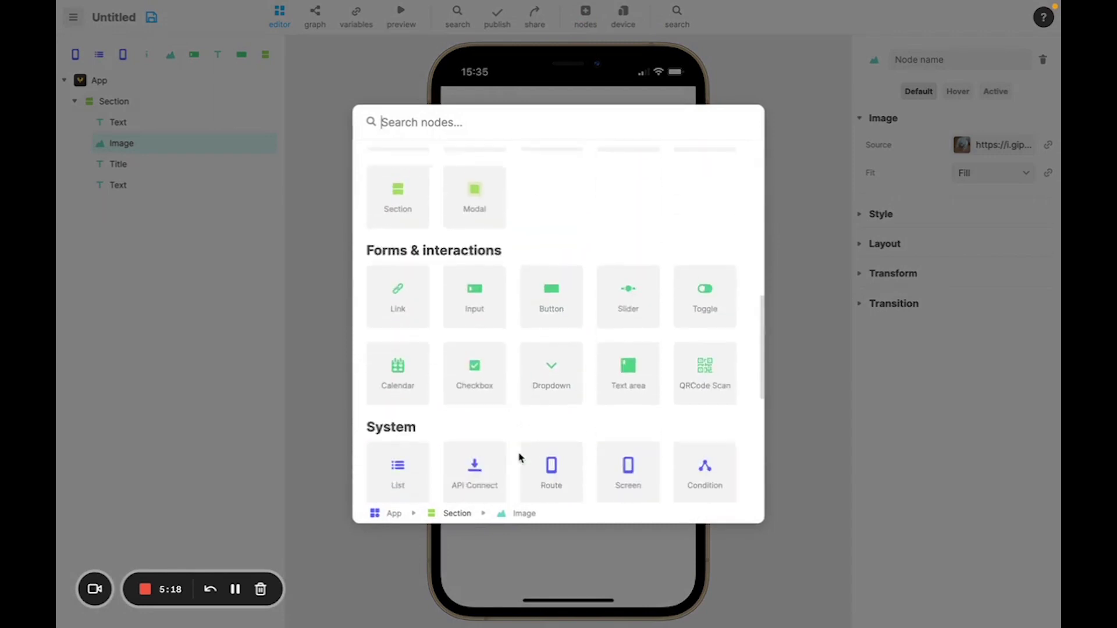
scroll(520, 458, "down", 4)
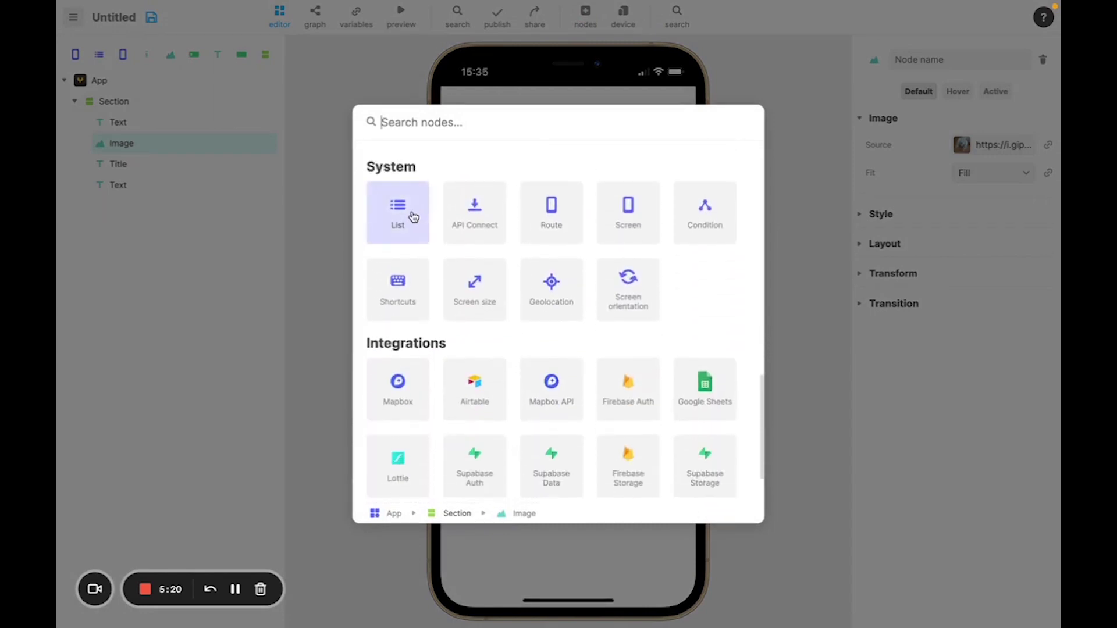
left_click_drag(413, 216, 158, 111)
Step: Remove the two text nodes, the image and the title below the list from the section
right_click(145, 228)
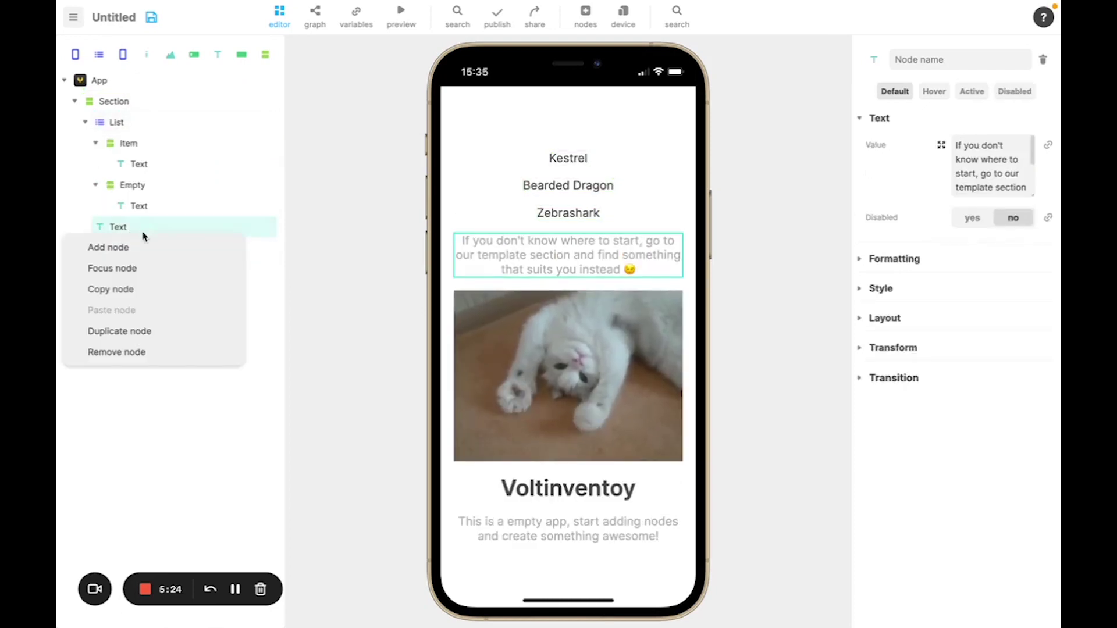
left_click(119, 353)
right_click(130, 234)
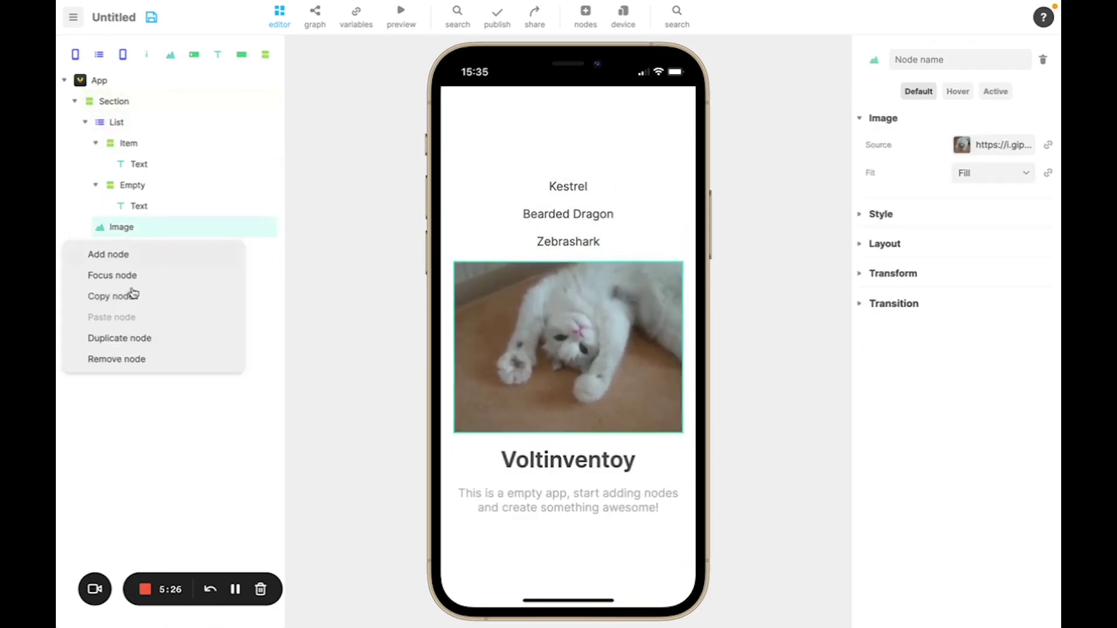
left_click(125, 357)
right_click(132, 227)
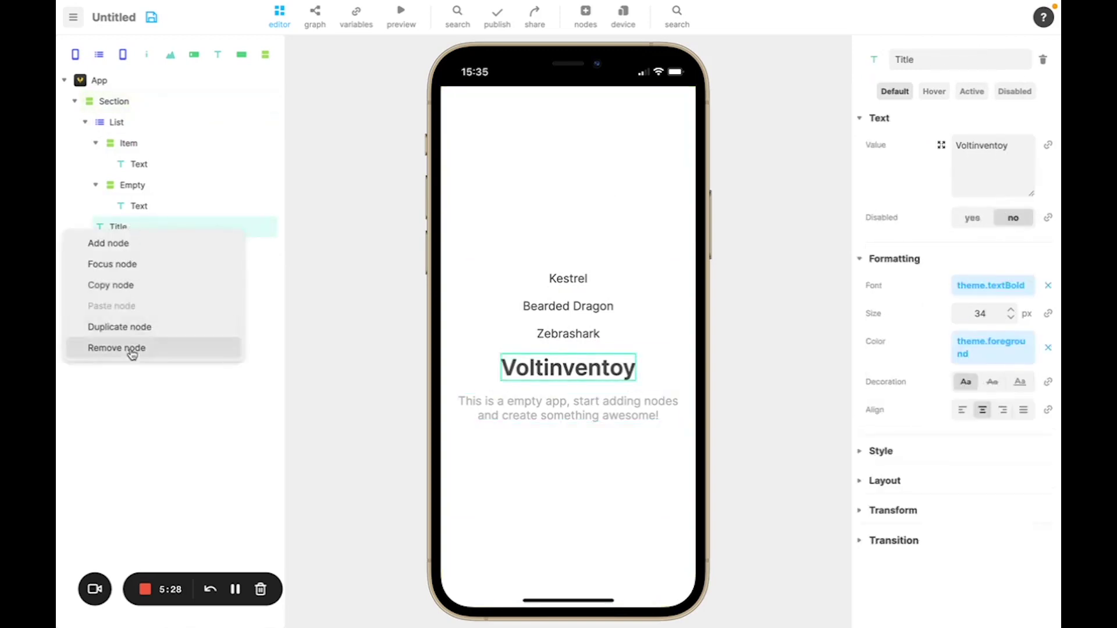
left_click(132, 353)
right_click(131, 232)
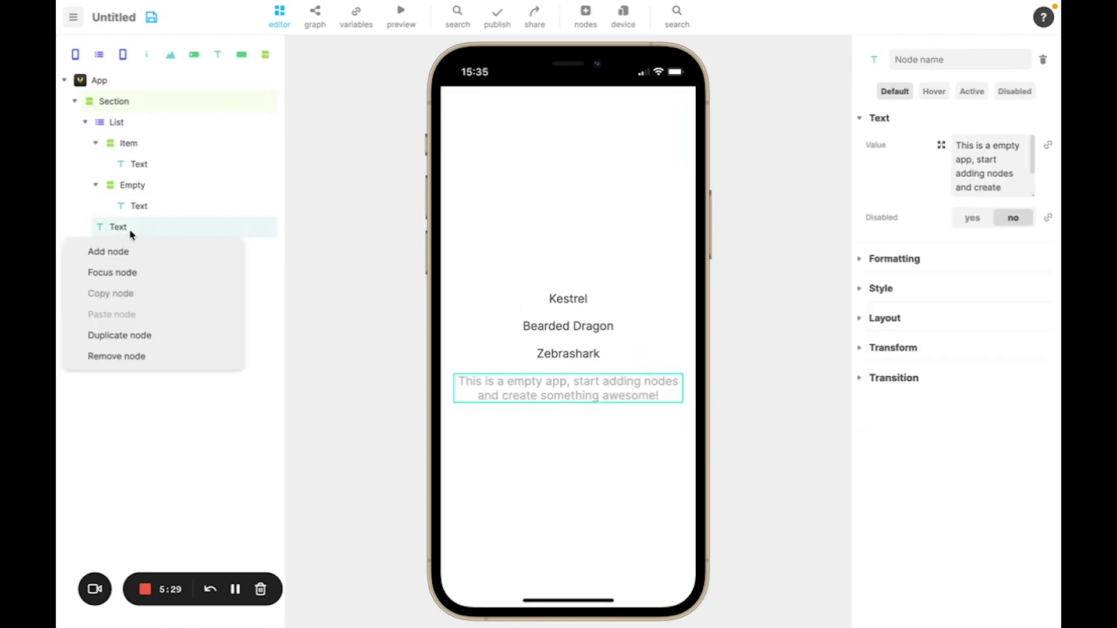
left_click(134, 358)
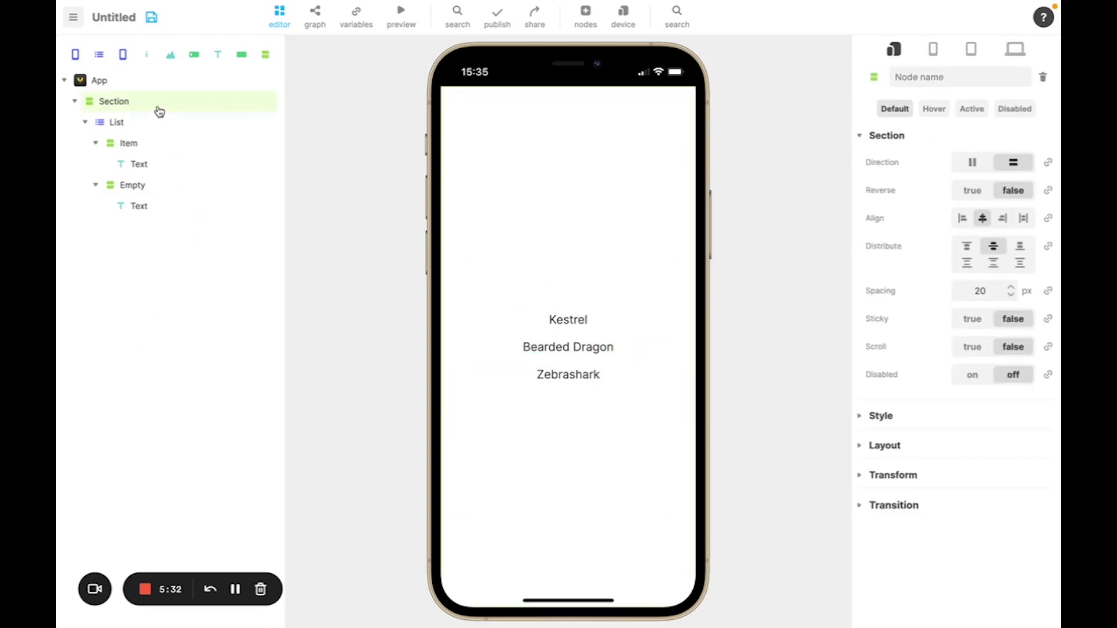
Step: Insert an Image node above the text in the list's Item section and add a "Shoes" entry to the list
left_click(118, 123)
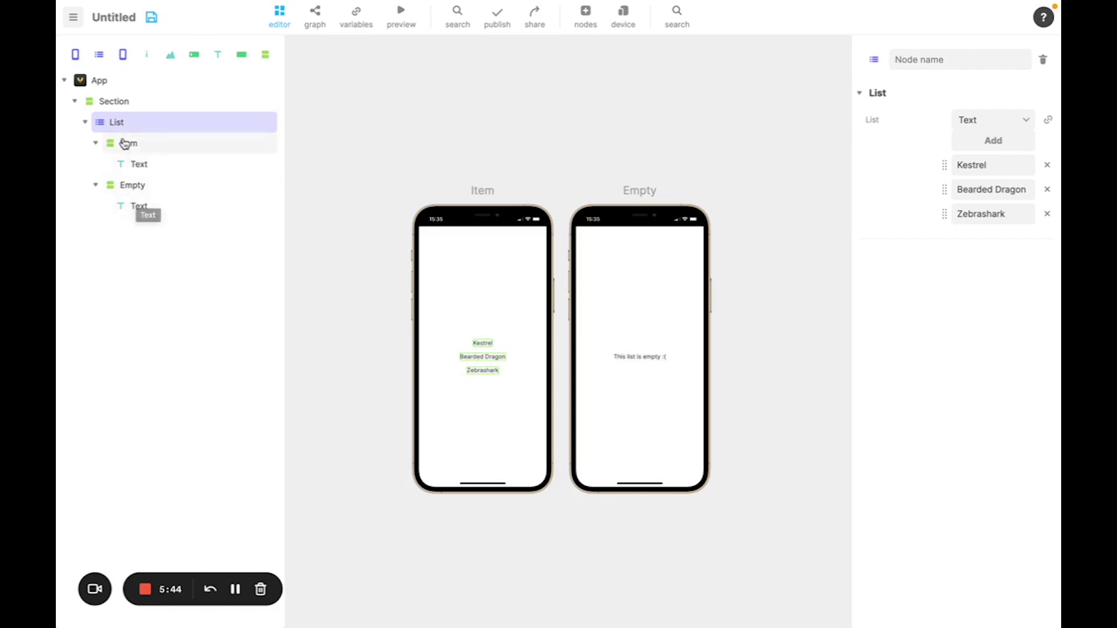
left_click(143, 150)
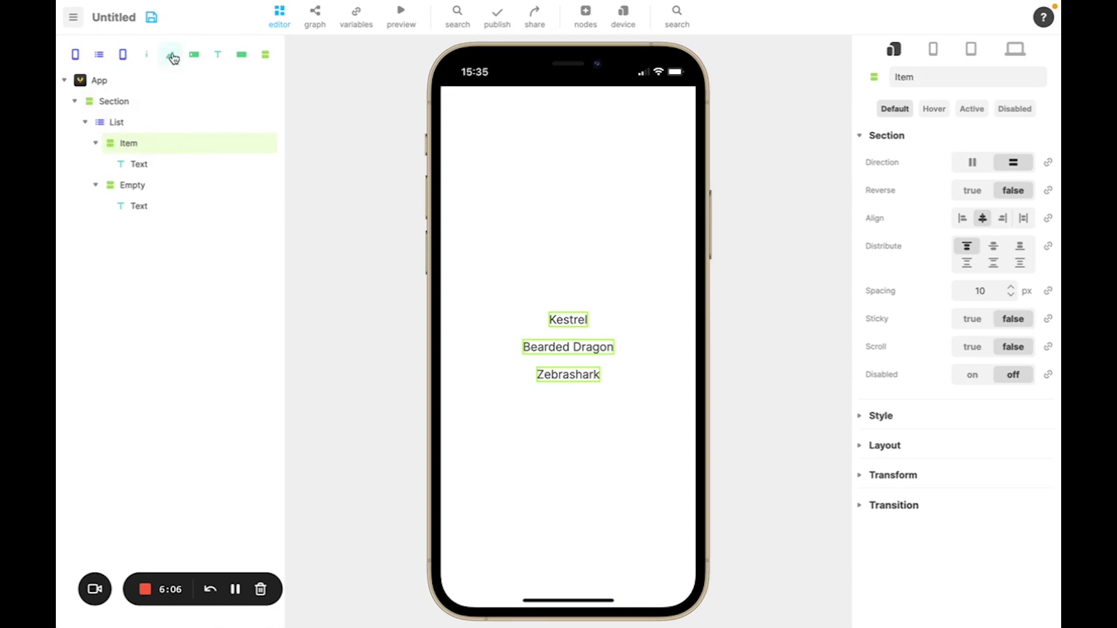
left_click_drag(173, 58, 136, 163)
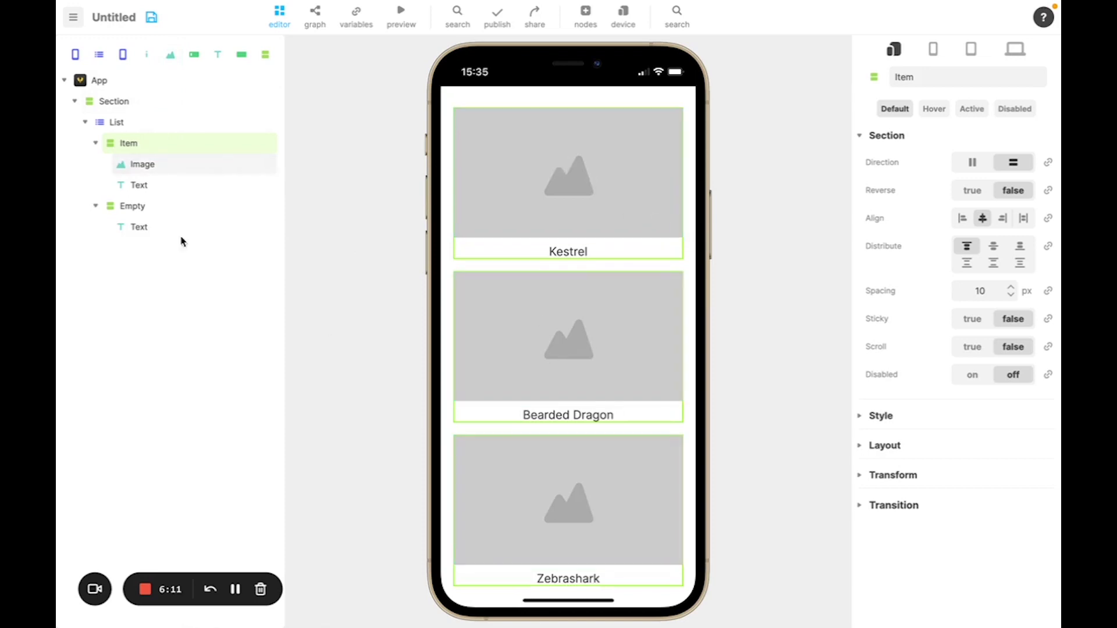
left_click(117, 123)
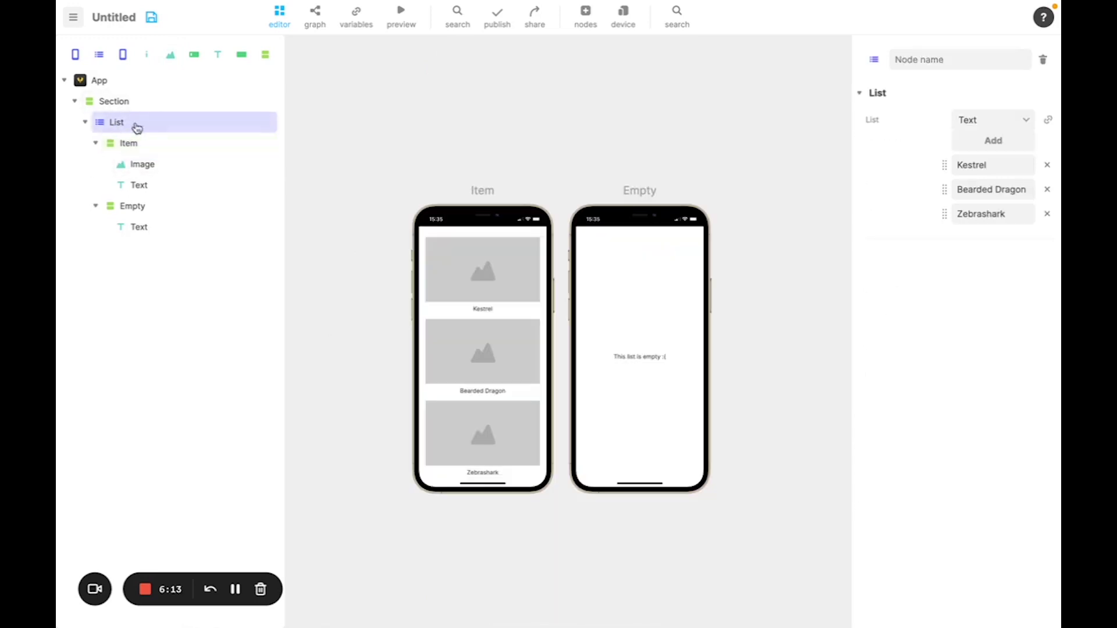
left_click(985, 142)
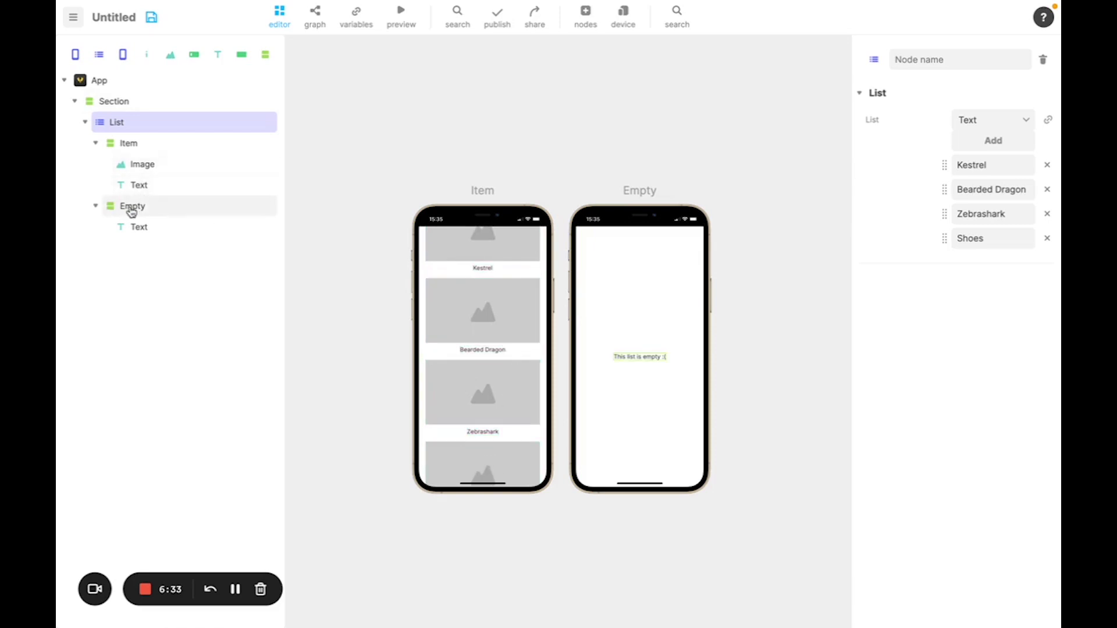
Step: Replace the text in the list's Empty section with "No item in your inventory."
left_click(132, 210)
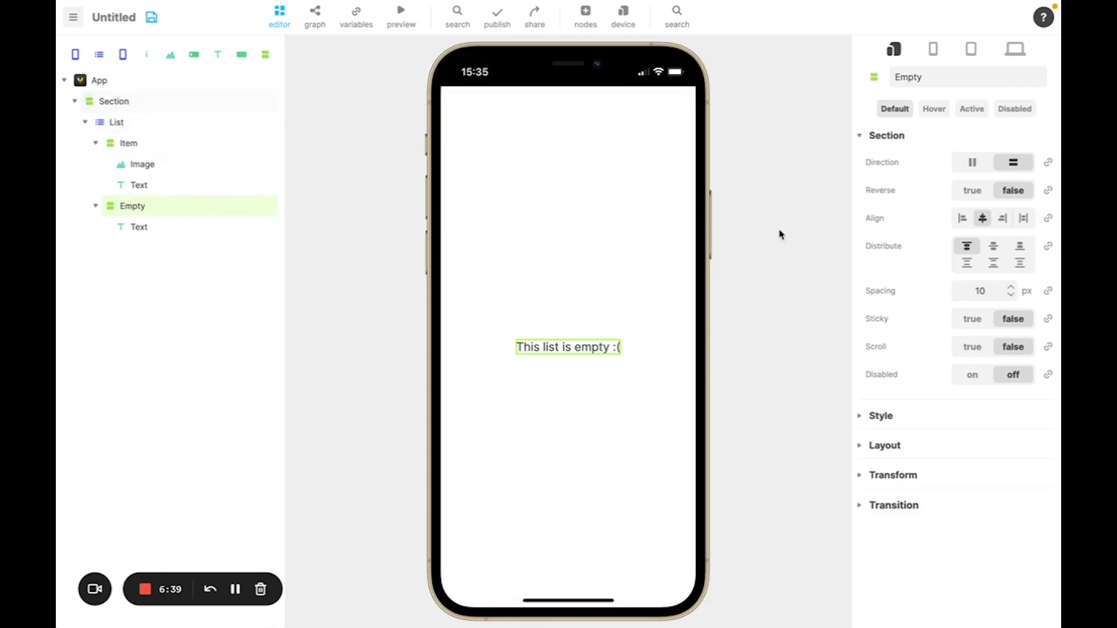
left_click(573, 348)
triple_click(571, 348)
type("No")
type(" item in your inventory.")
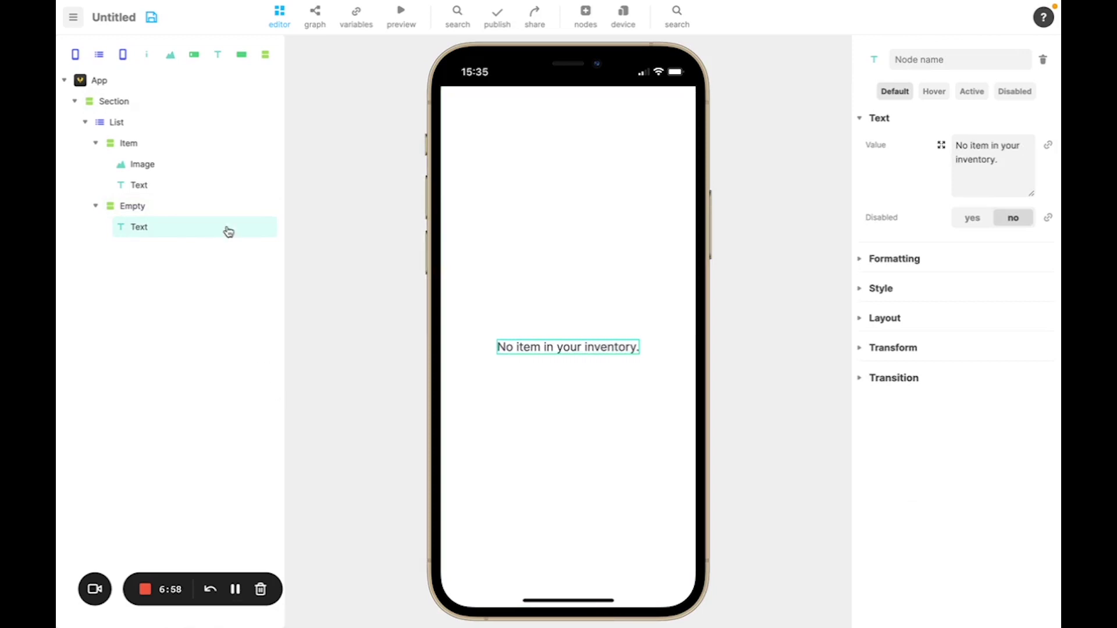
Step: Add two Text nodes below the image in the list's Item section
left_click(151, 146)
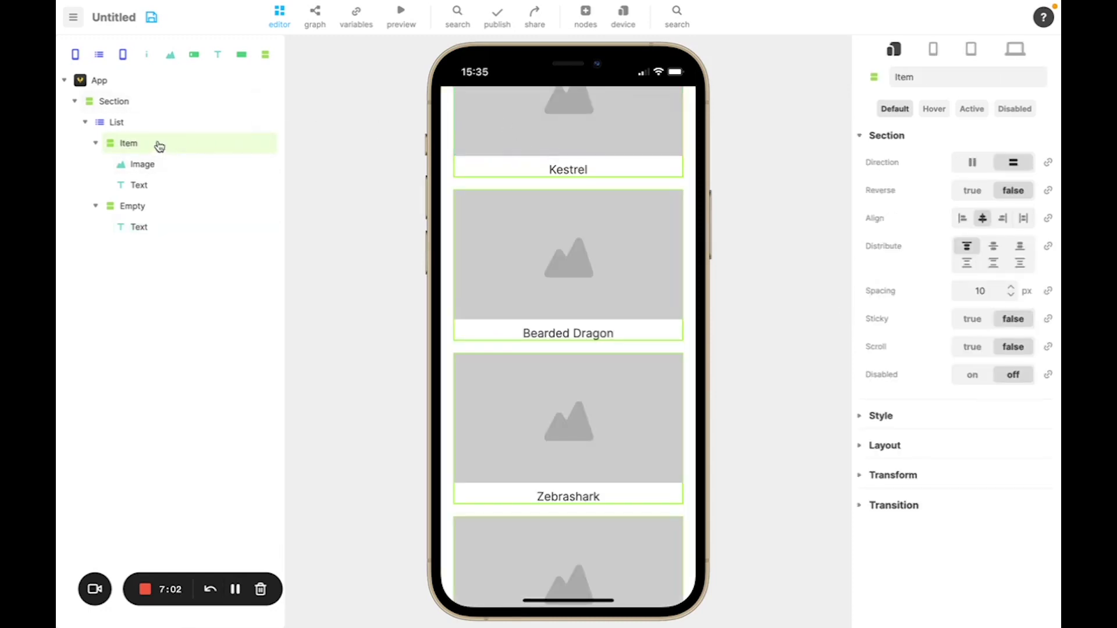
left_click_drag(218, 54, 139, 189)
left_click_drag(220, 56, 156, 189)
Step: Rename the Item section's three text nodes, in order, to Title, Quantity and Price
left_click(156, 189)
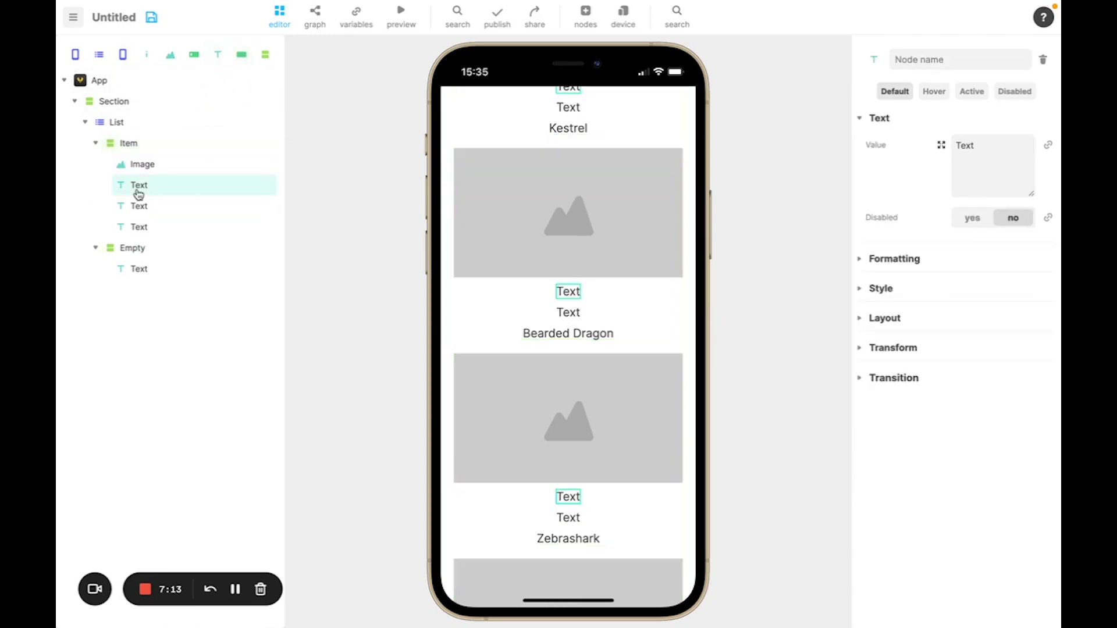
left_click(155, 189)
type("Titl")
left_click(145, 205)
type("Quantity")
left_click(121, 227)
left_click(137, 228)
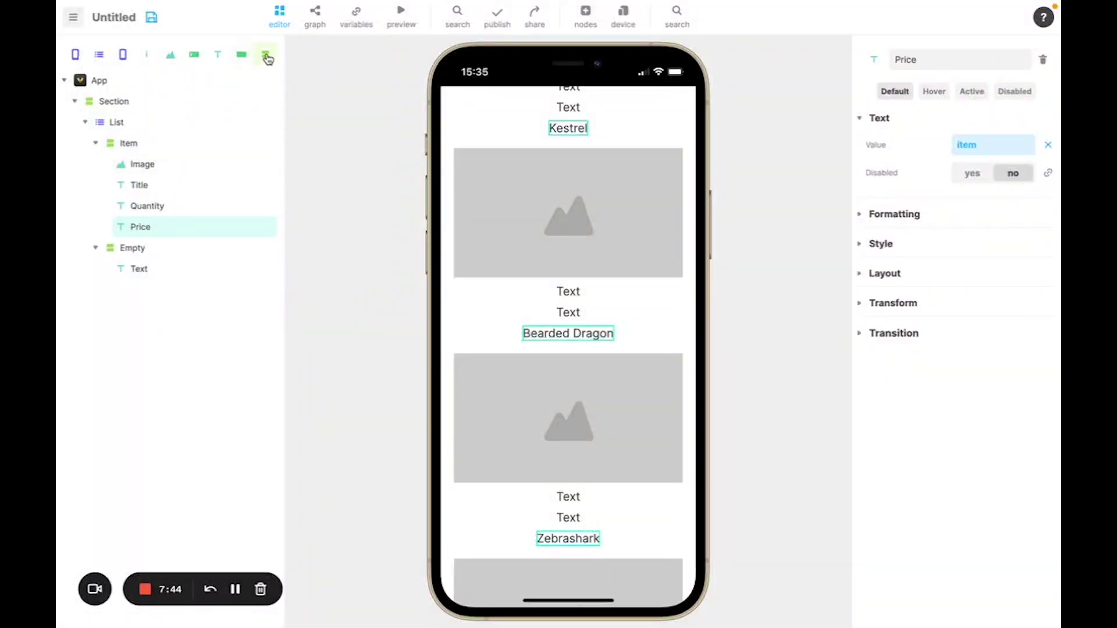
Step: Add a Section below the image with another Section nested inside, and move Title and Quantity into the inner one and Price into the outer one
left_click_drag(266, 58, 159, 179)
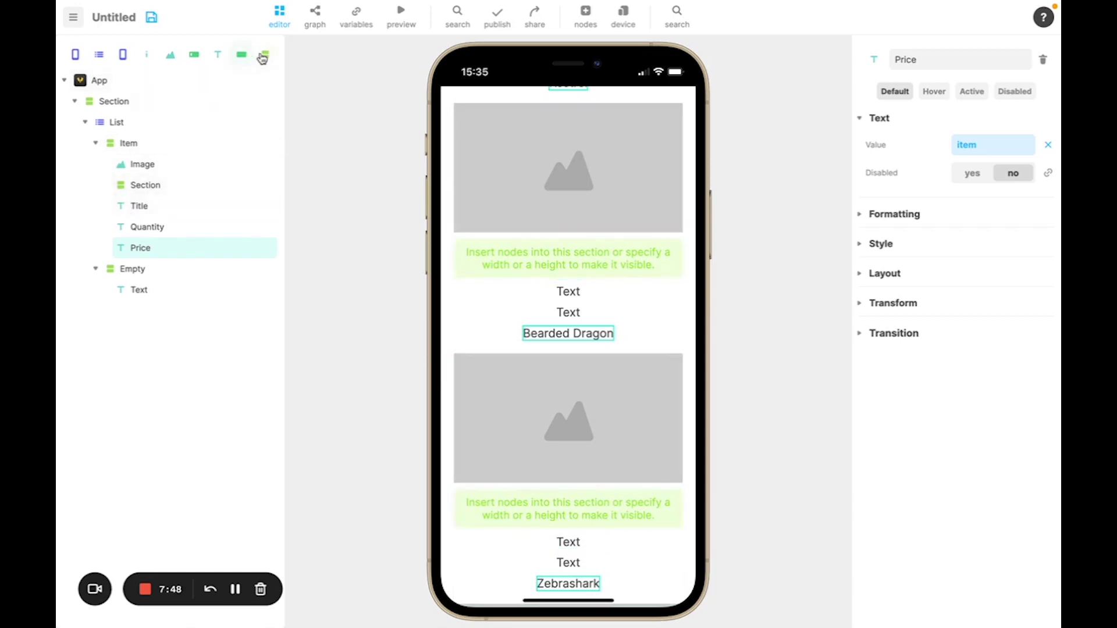
left_click_drag(266, 58, 131, 195)
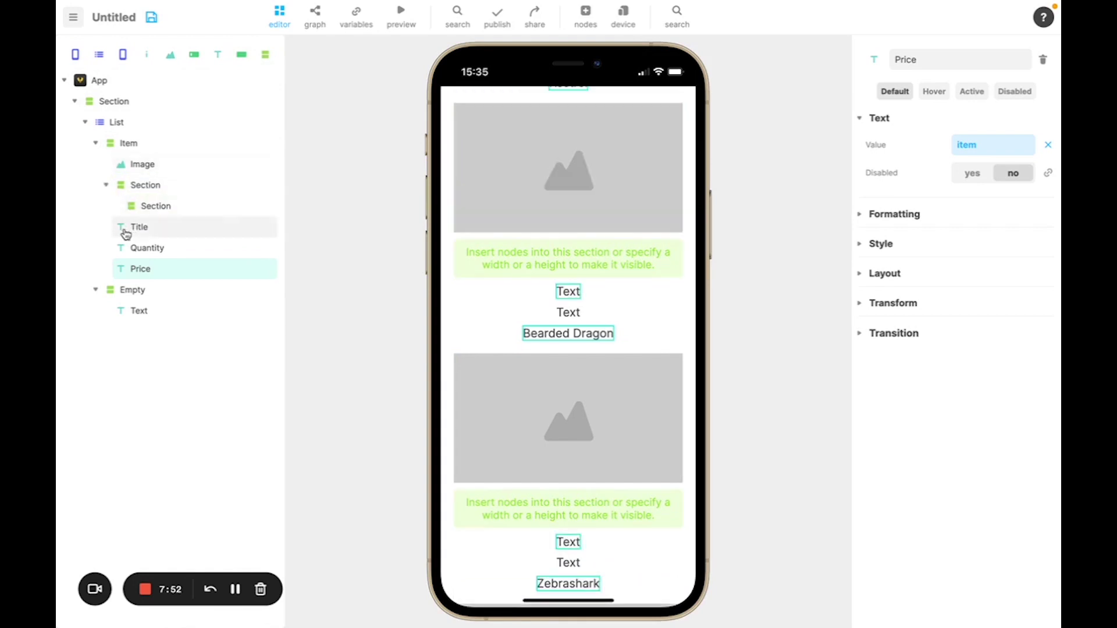
left_click_drag(126, 233, 151, 206)
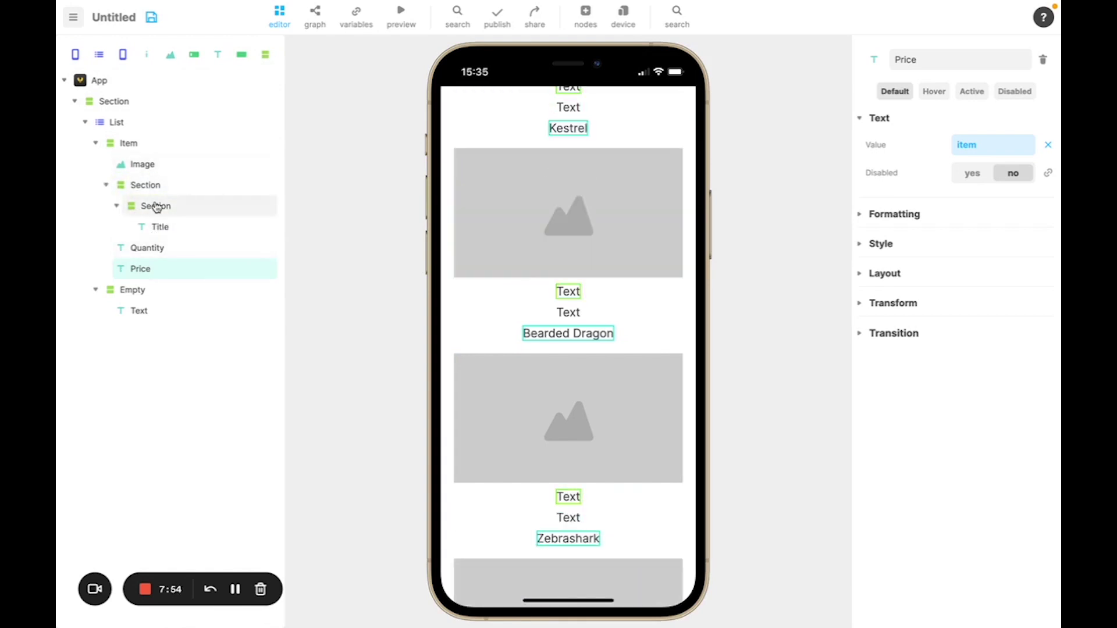
left_click_drag(121, 246, 135, 207)
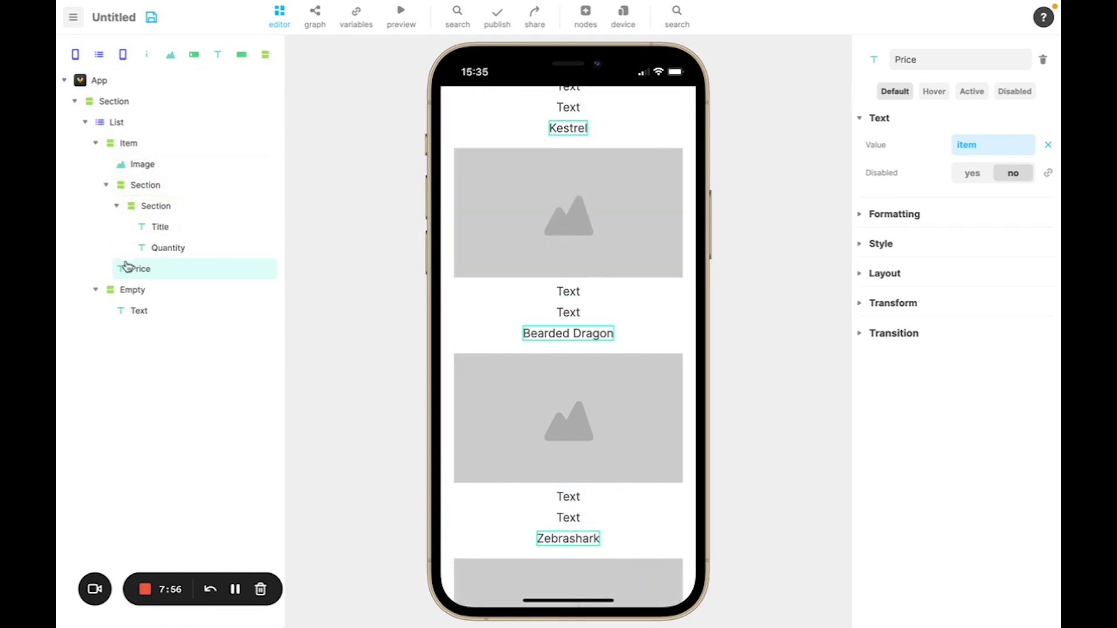
left_click_drag(126, 268, 128, 186)
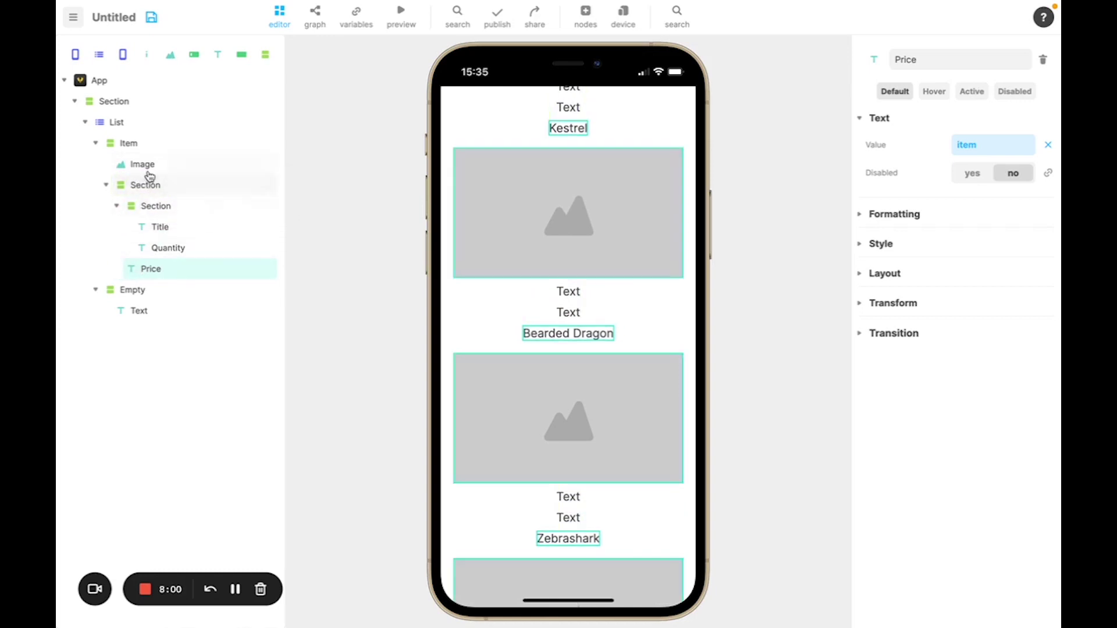
Step: Set the list's Item section to a horizontal direction
left_click(131, 147)
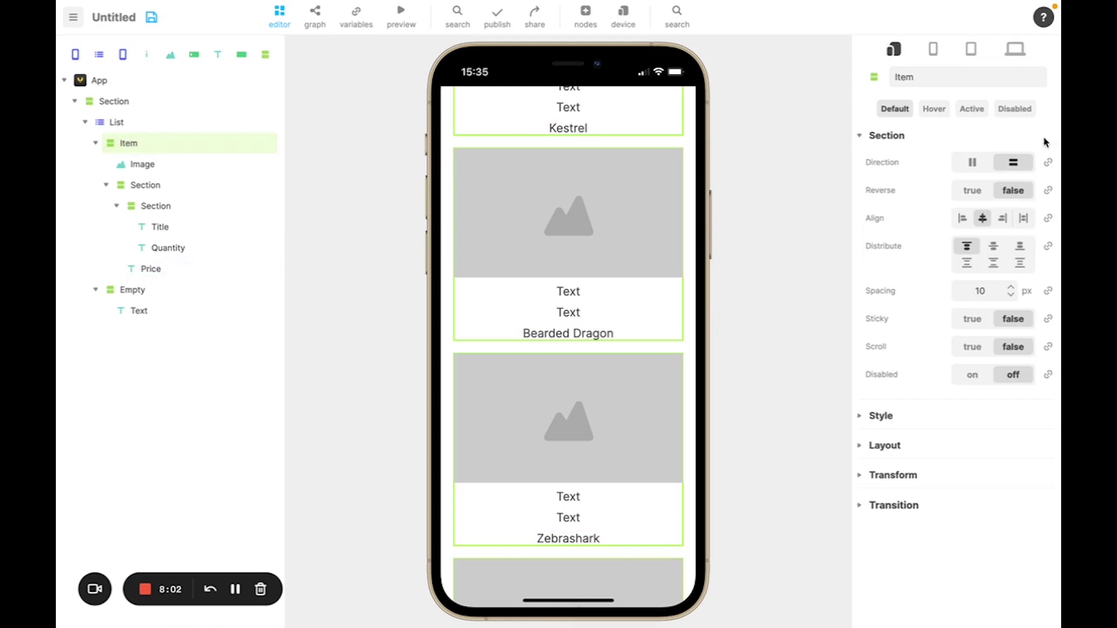
left_click(970, 163)
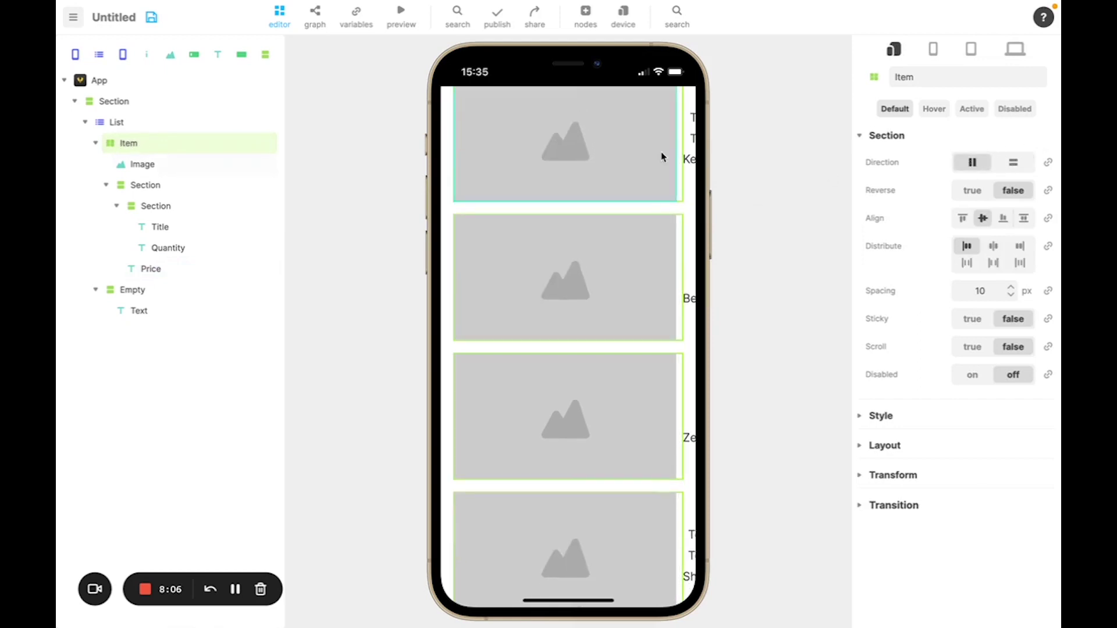
Step: Set the Item section's image to 80 px wide and 80 px high, with its fit set to Cover
left_click(175, 170)
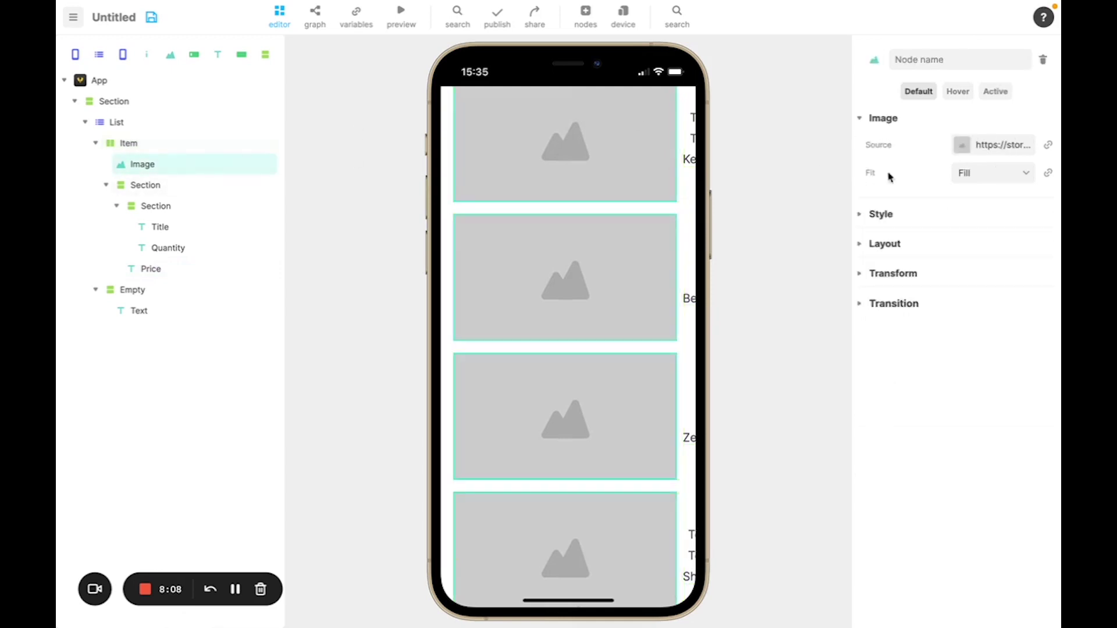
left_click(860, 246)
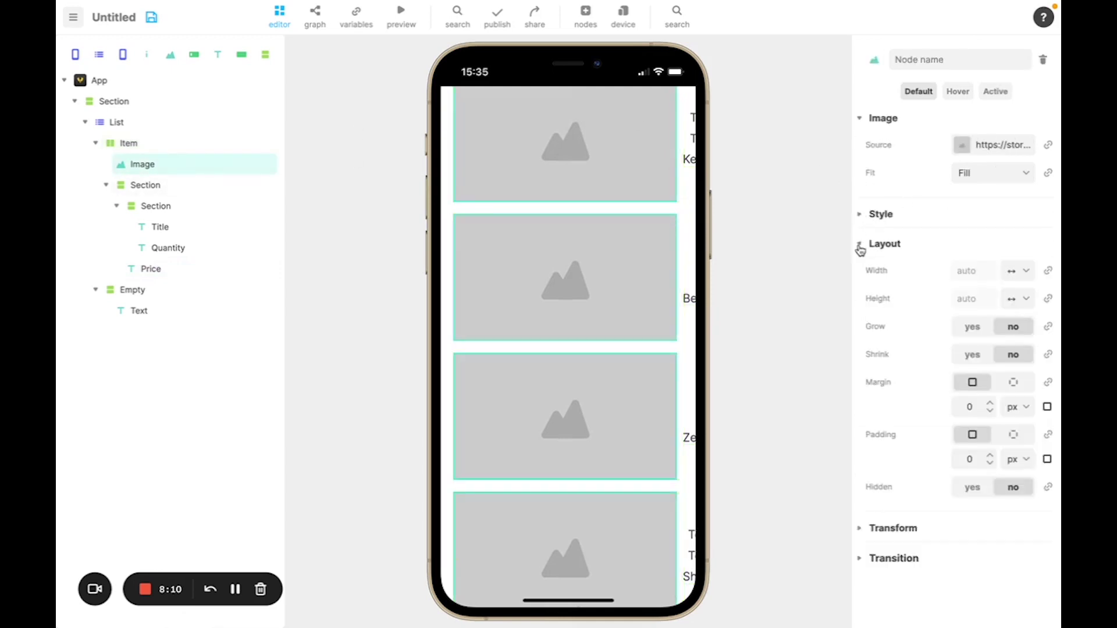
left_click(1019, 271)
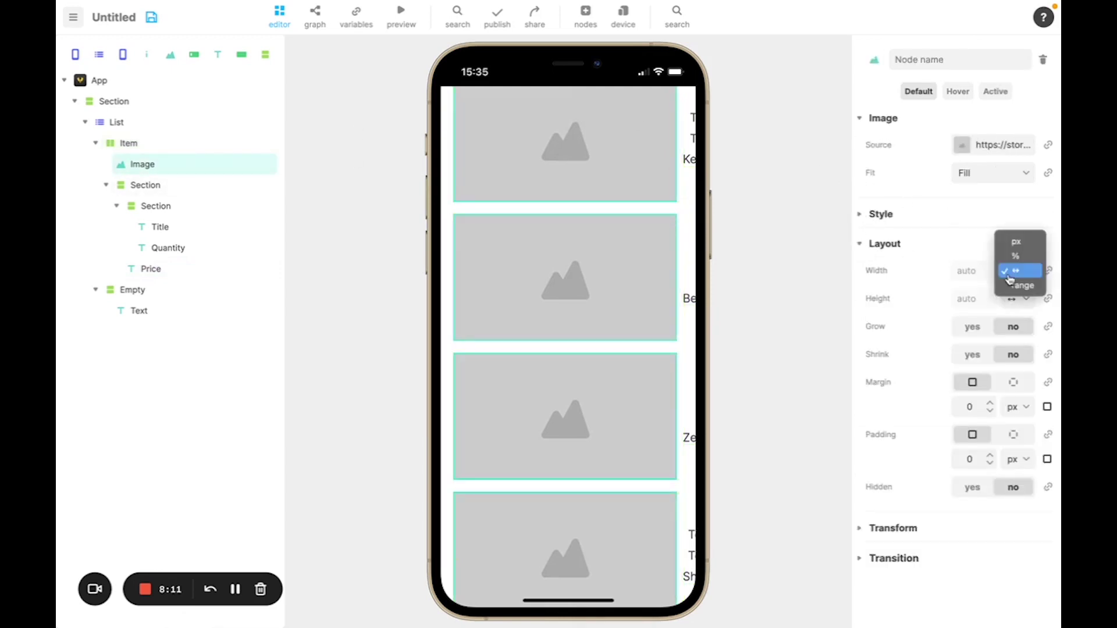
left_click(1015, 242)
left_click(1024, 300)
left_click(1020, 271)
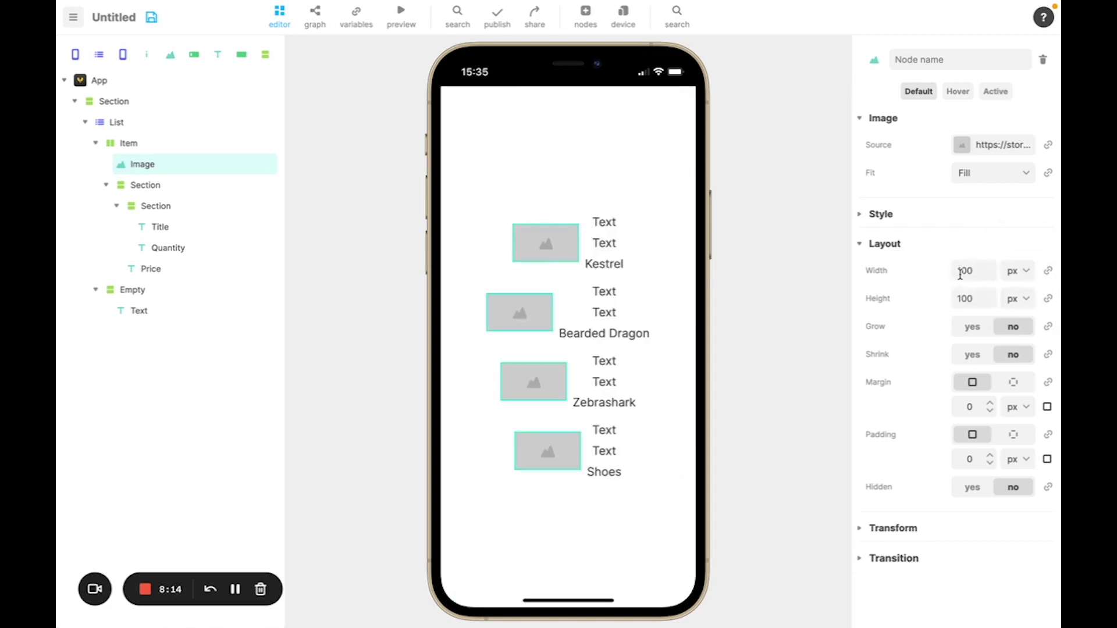
double_click(961, 272)
double_click(966, 299)
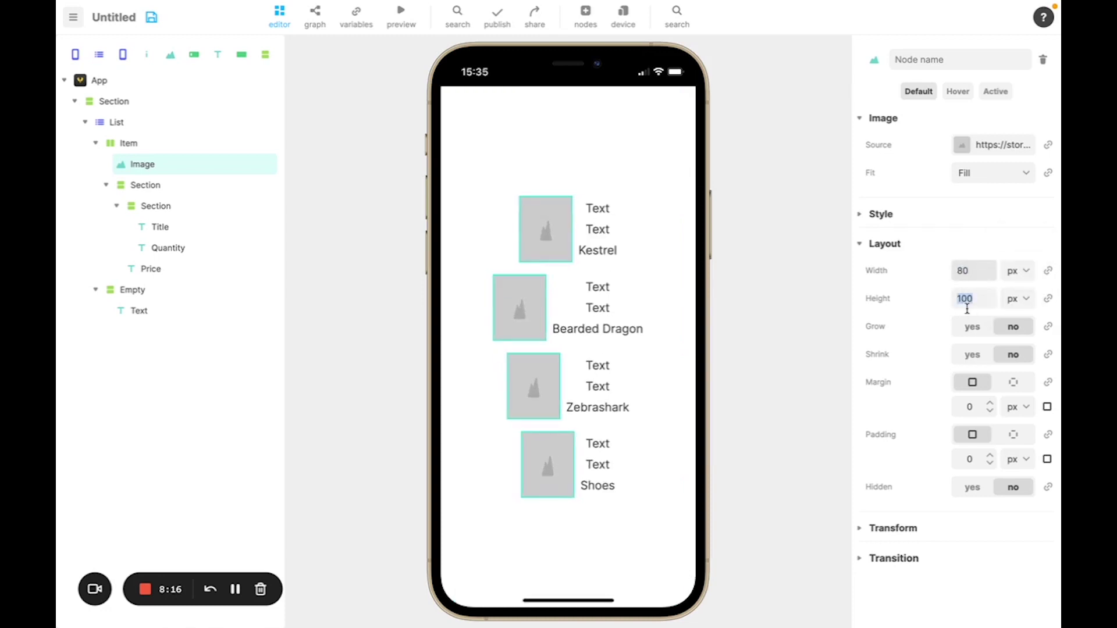
type("80")
left_click(908, 318)
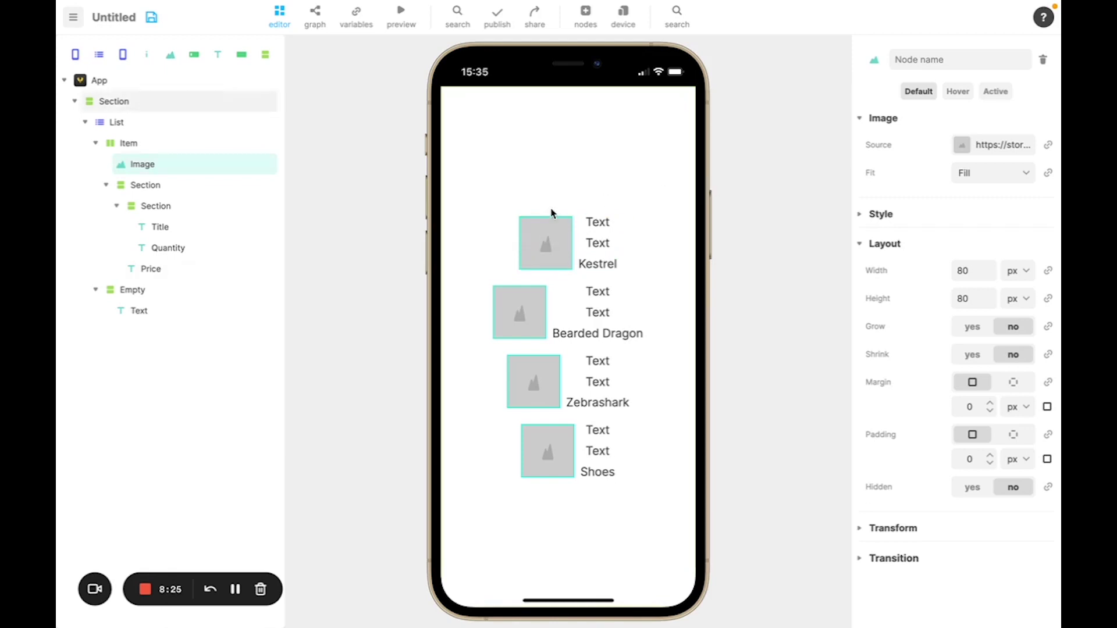
left_click(973, 175)
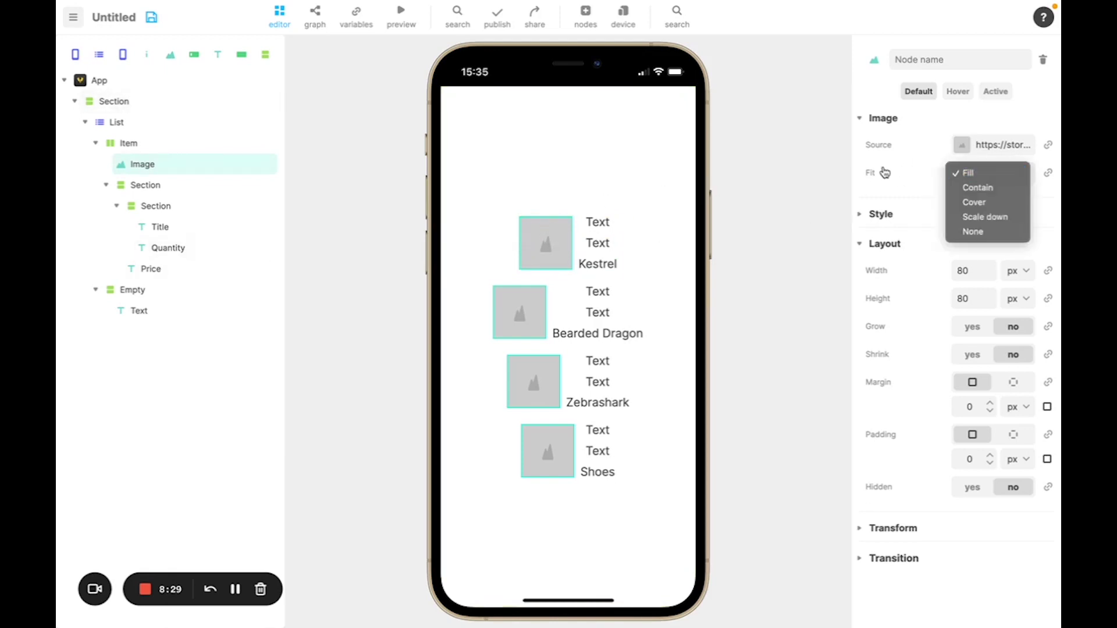
left_click(995, 202)
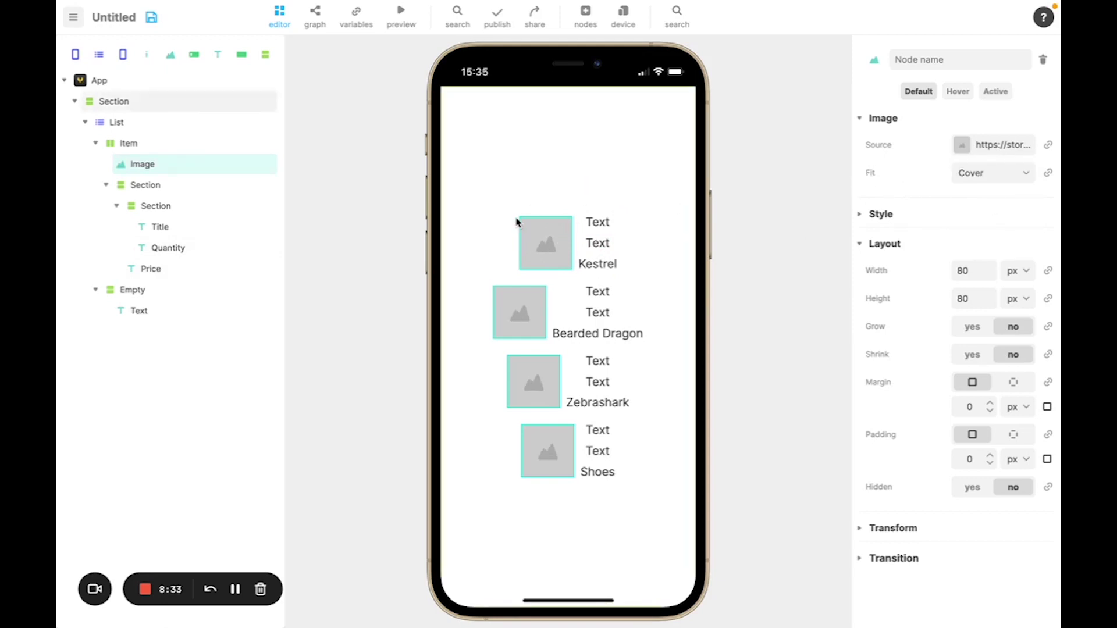
Step: Set the width of the list's Item section to 100 %
left_click(138, 185)
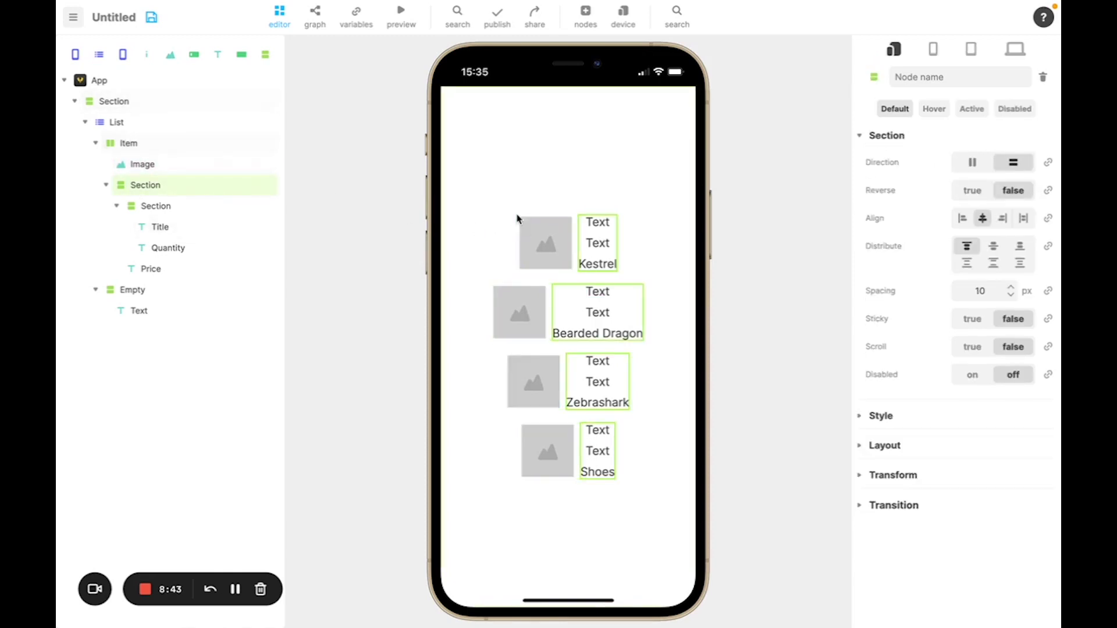
left_click(864, 448)
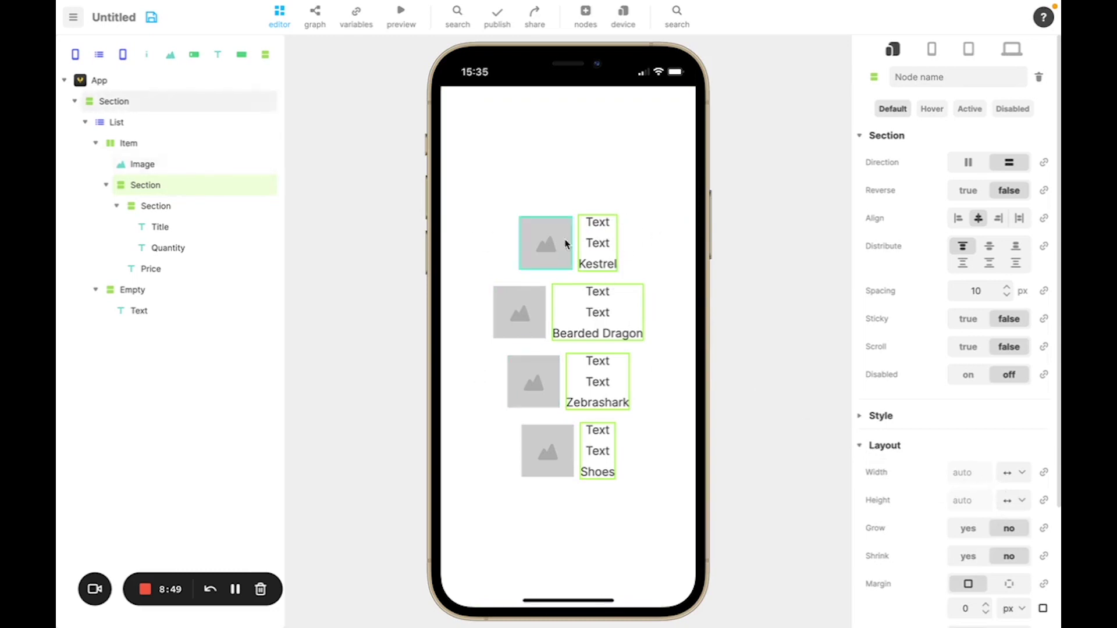
left_click(136, 151)
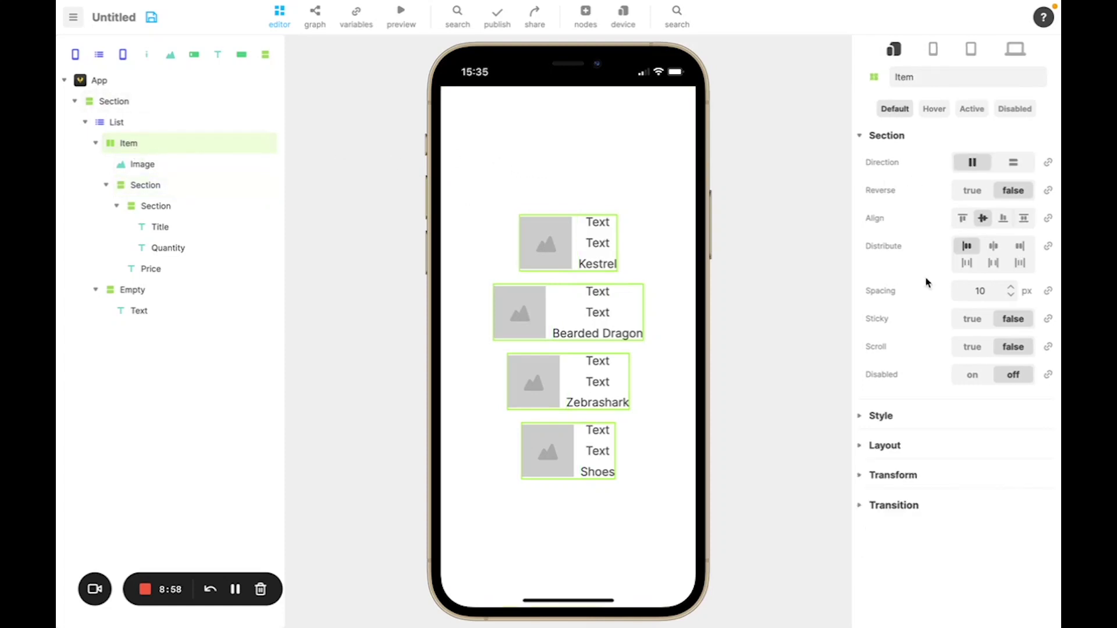
left_click(860, 450)
left_click(1014, 472)
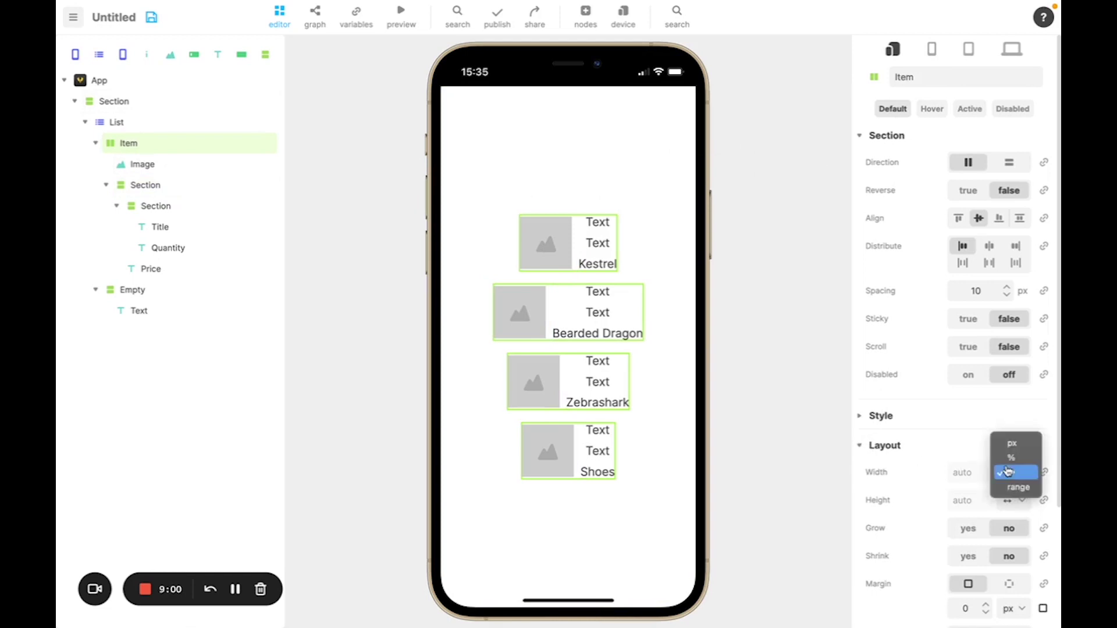
left_click(1011, 462)
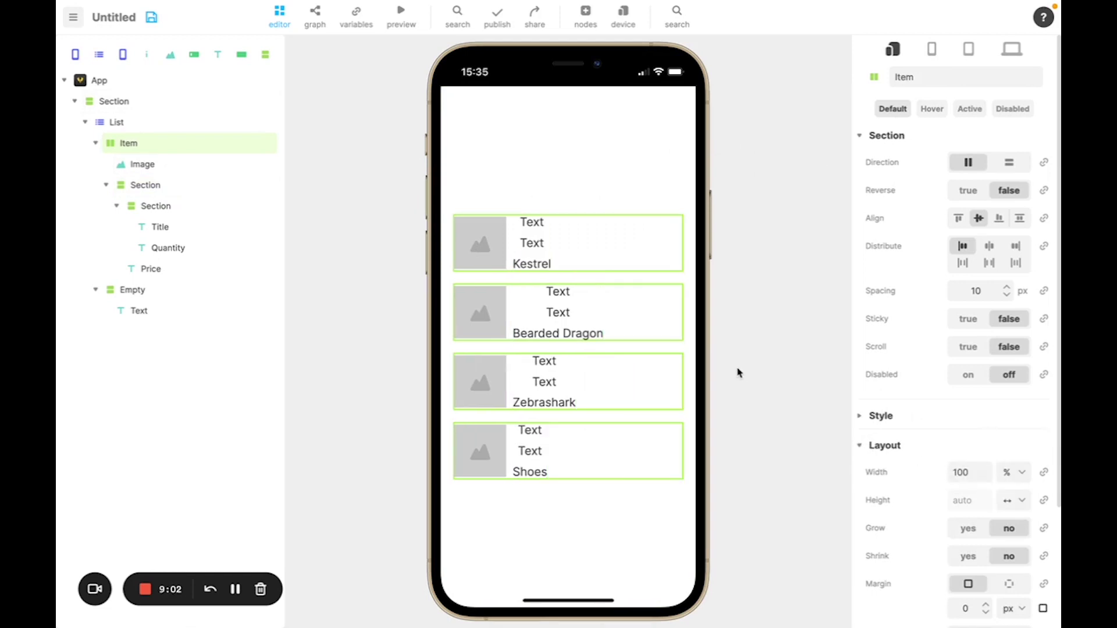
Step: Make the outer text section beside the image grow and align its contents to the left
left_click(133, 161)
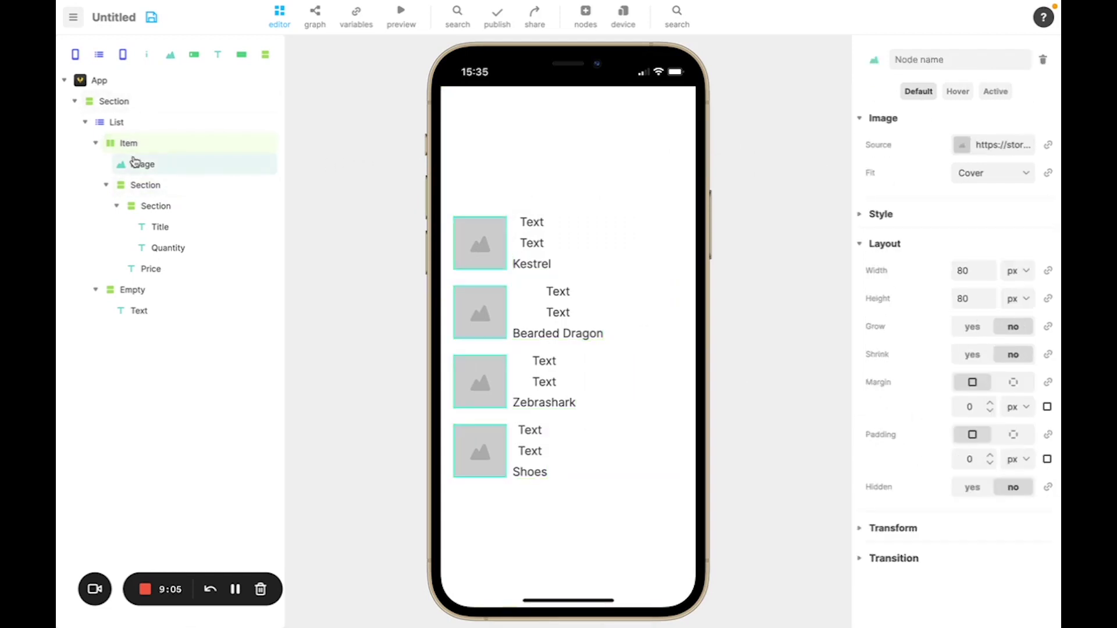
left_click(123, 186)
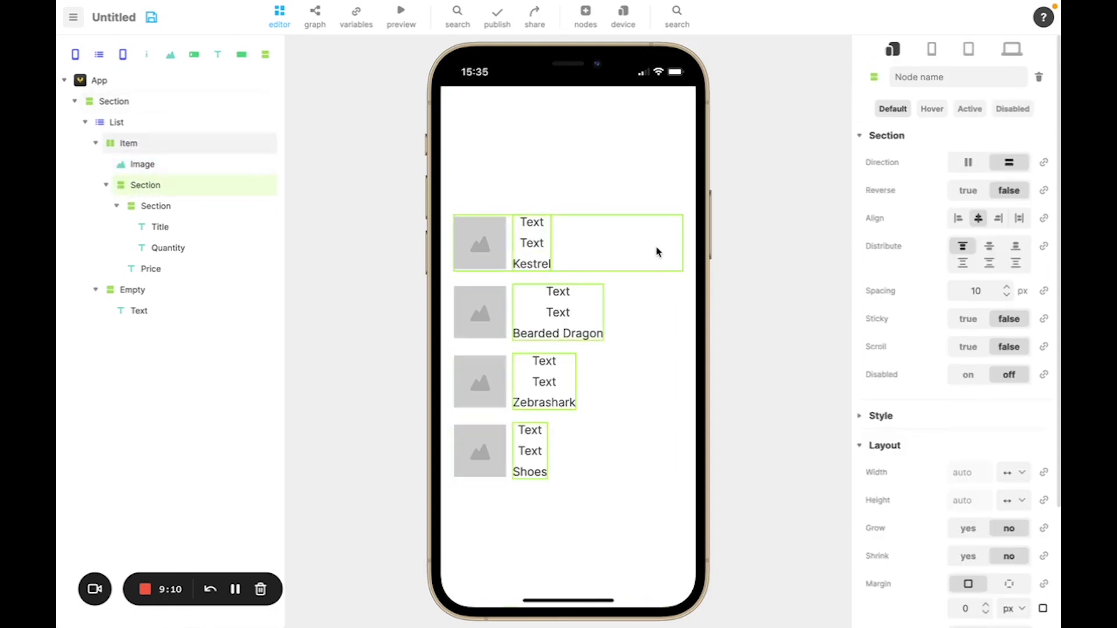
scroll(929, 461, "down", 1)
left_click(969, 494)
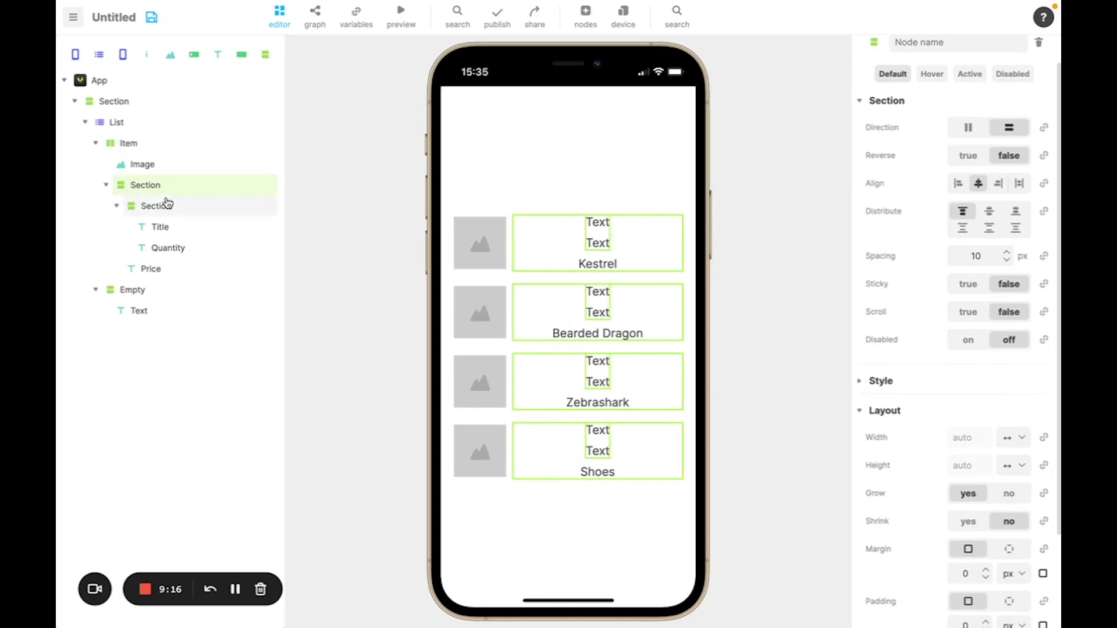
left_click(959, 183)
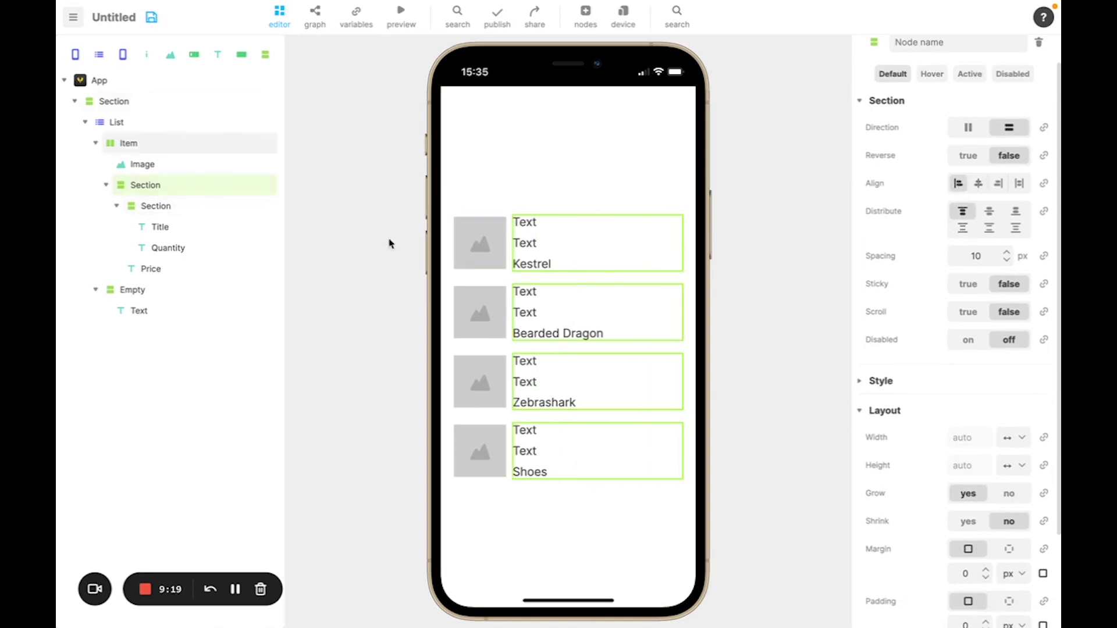
Step: Set the inner section holding Title and Quantity to a horizontal direction
left_click(135, 208)
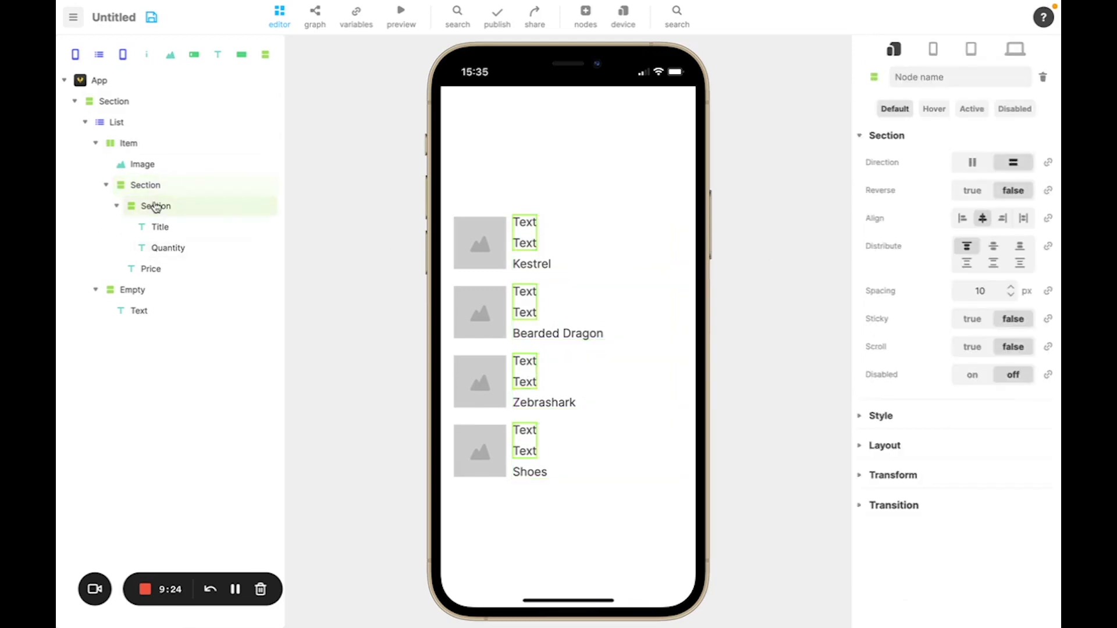
left_click(971, 162)
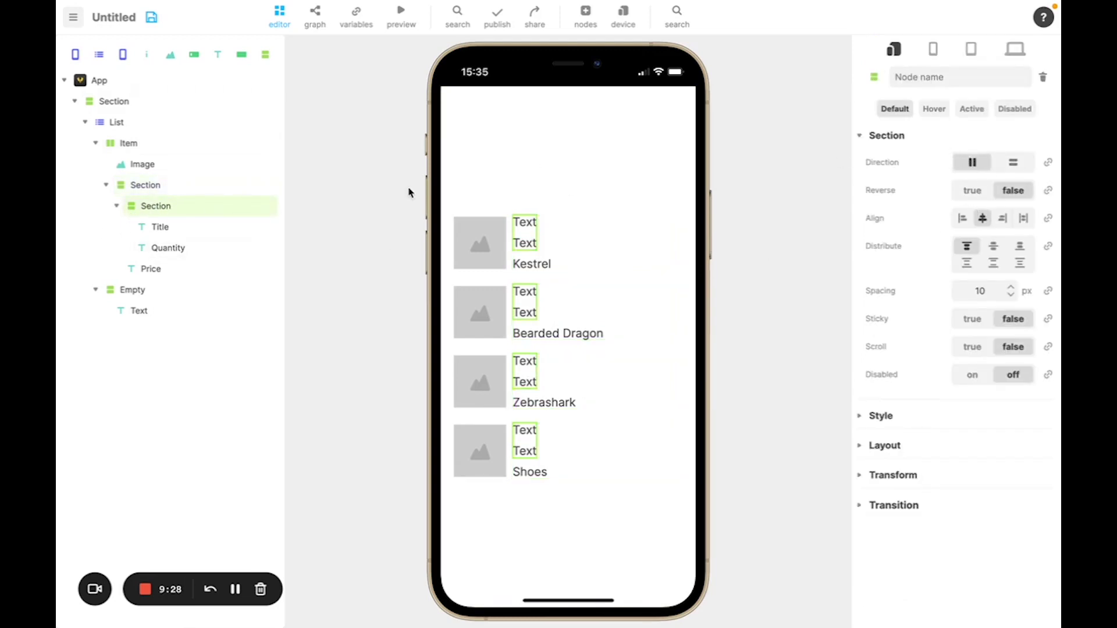
Step: Set the Title node's text to "Shoes" and the Quantity node's text to "x10"
left_click(167, 226)
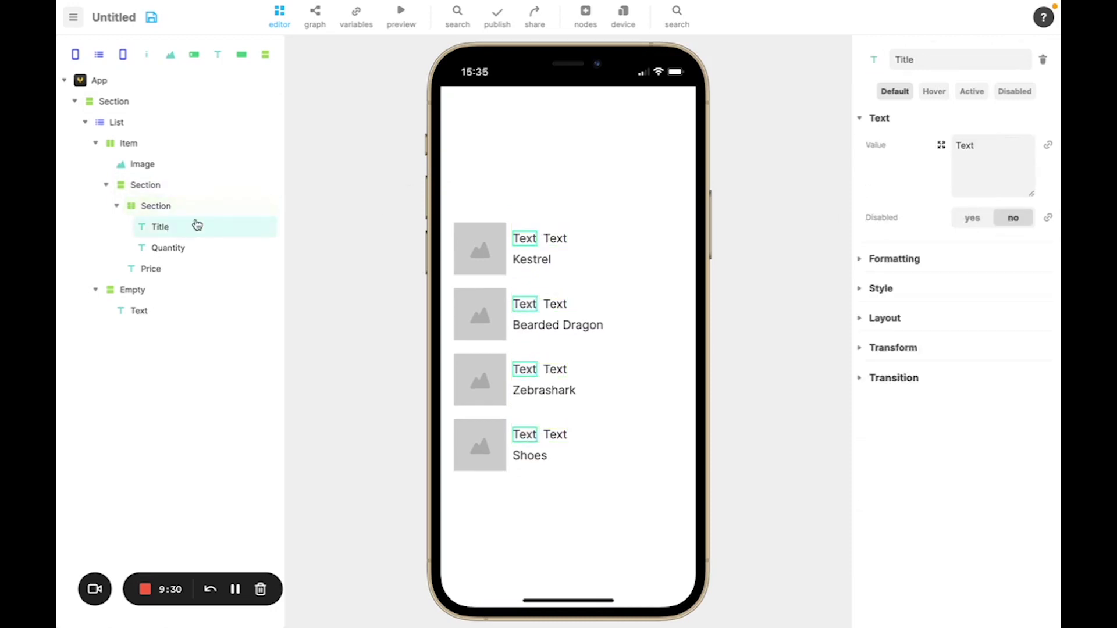
left_click(996, 154)
type("Shoes")
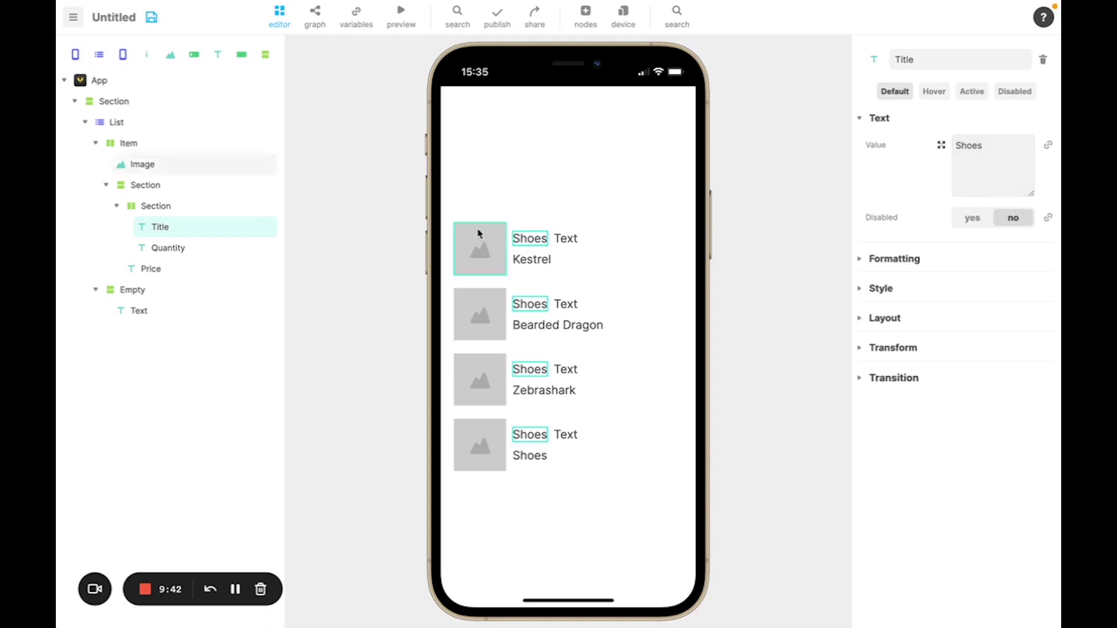
left_click(567, 242)
double_click(567, 242)
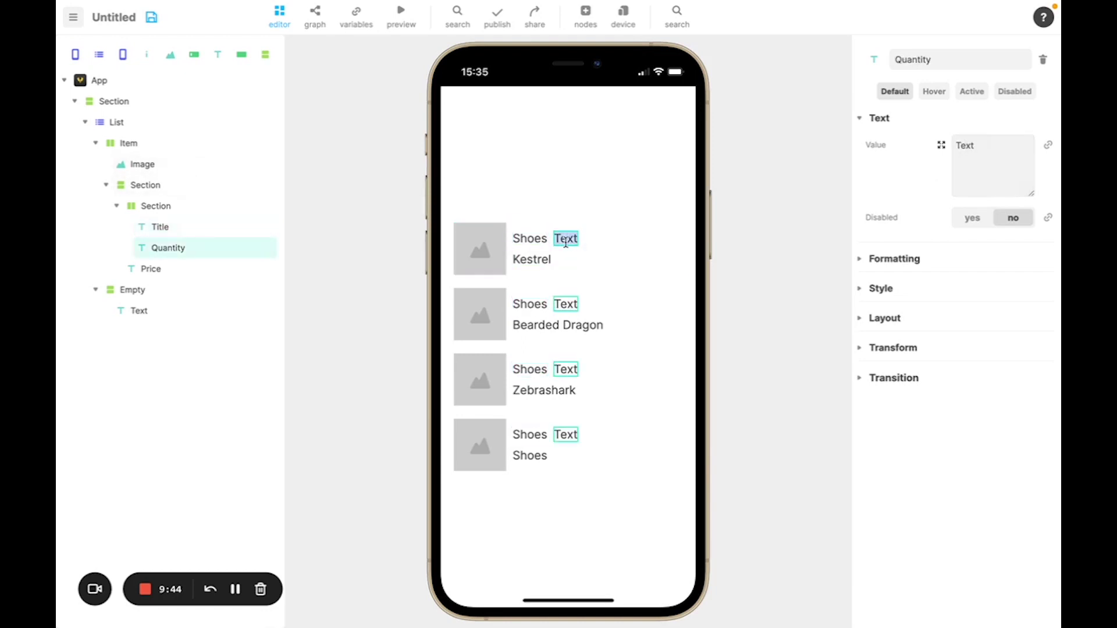
type("x10")
Step: Remove the item binding from the Price node's value and set its text to "$5"
left_click(519, 262)
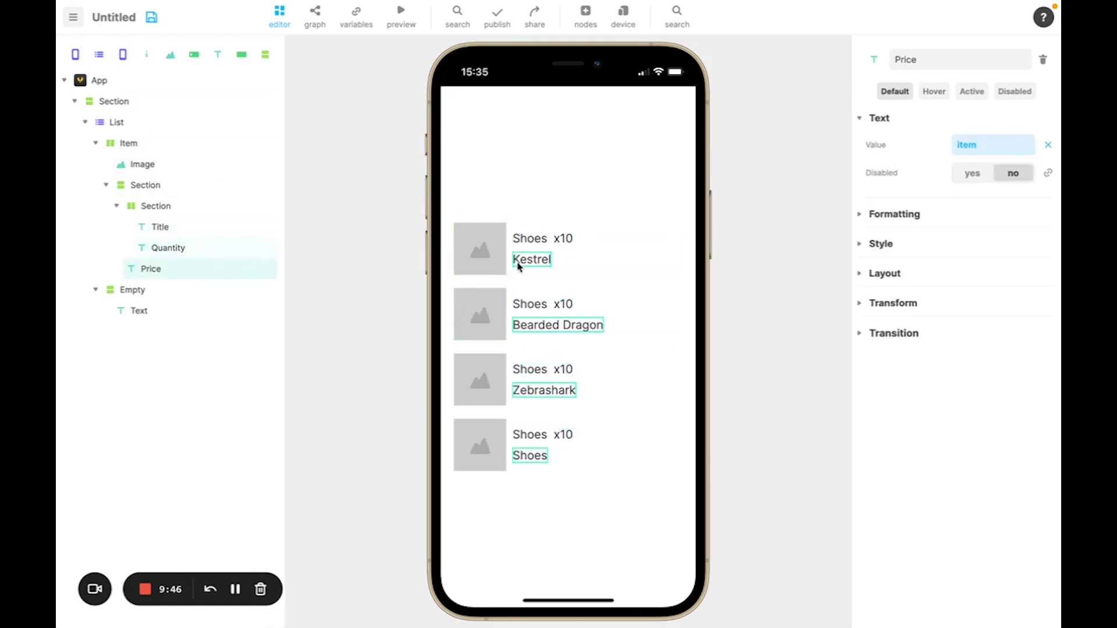
left_click(1047, 146)
type("$")
type("5")
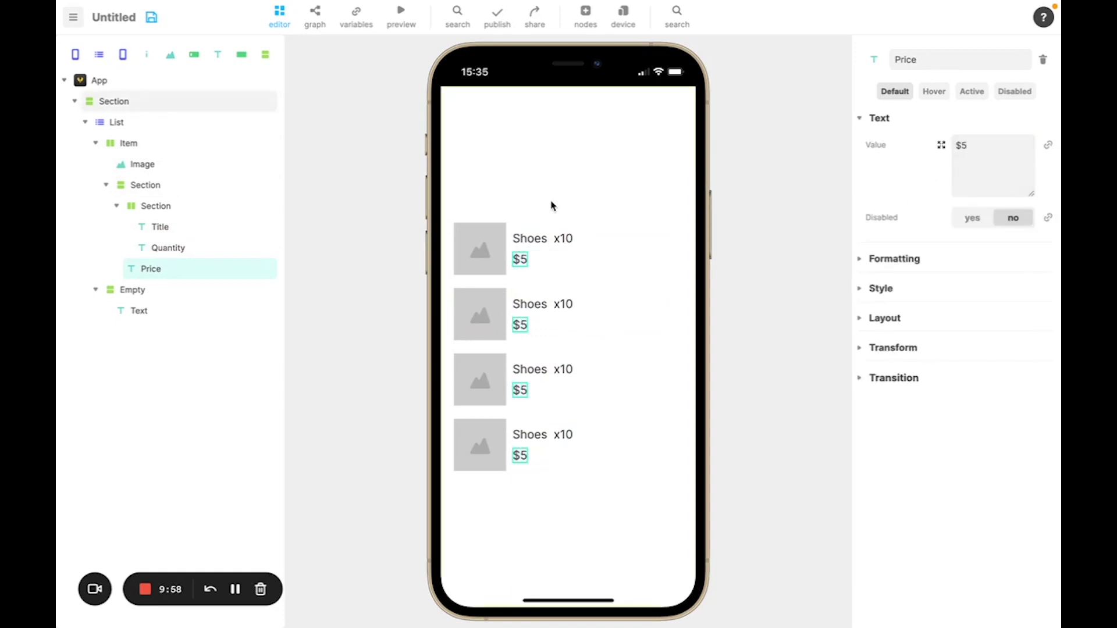
Step: Try the Grow option on the inner section holding Title and Quantity, and turn it off again
left_click(538, 237)
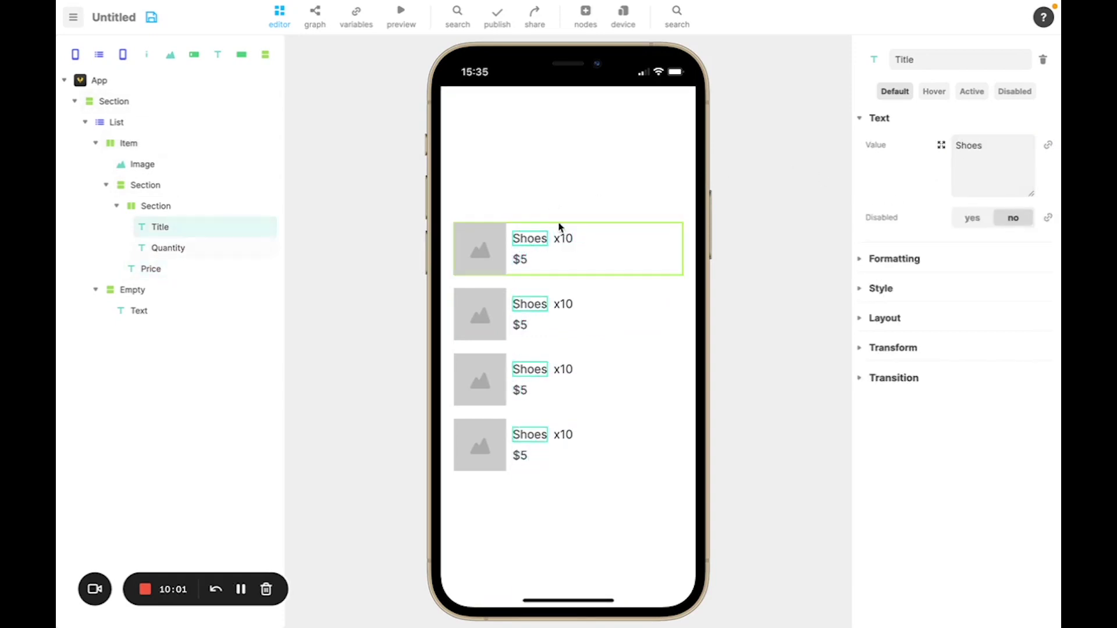
left_click(181, 210)
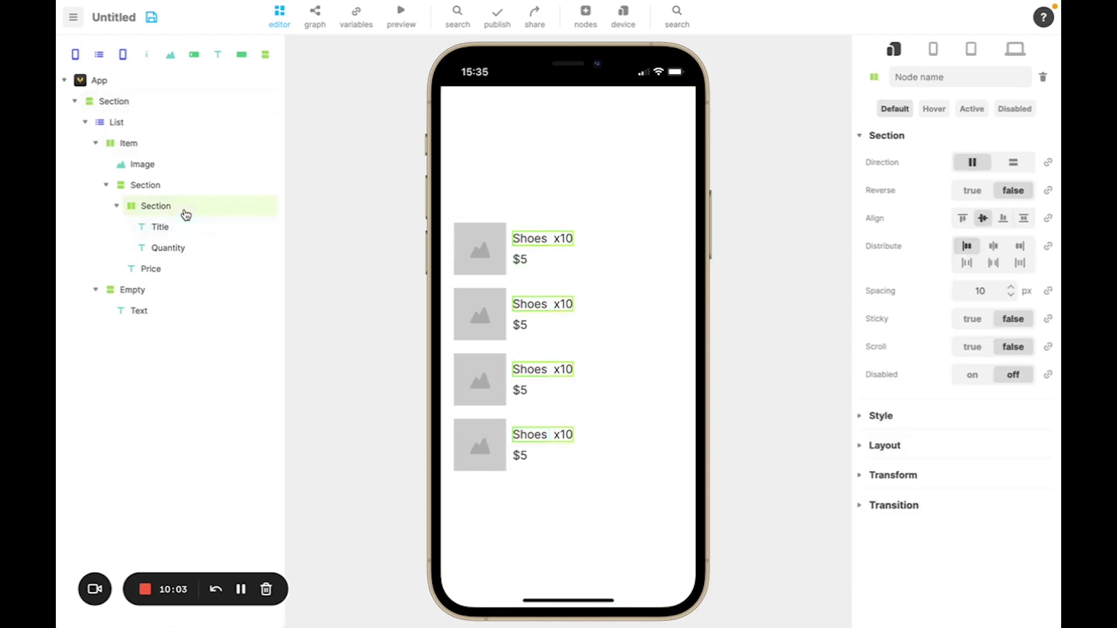
left_click(861, 446)
scroll(931, 453, "down", 2)
left_click(977, 458)
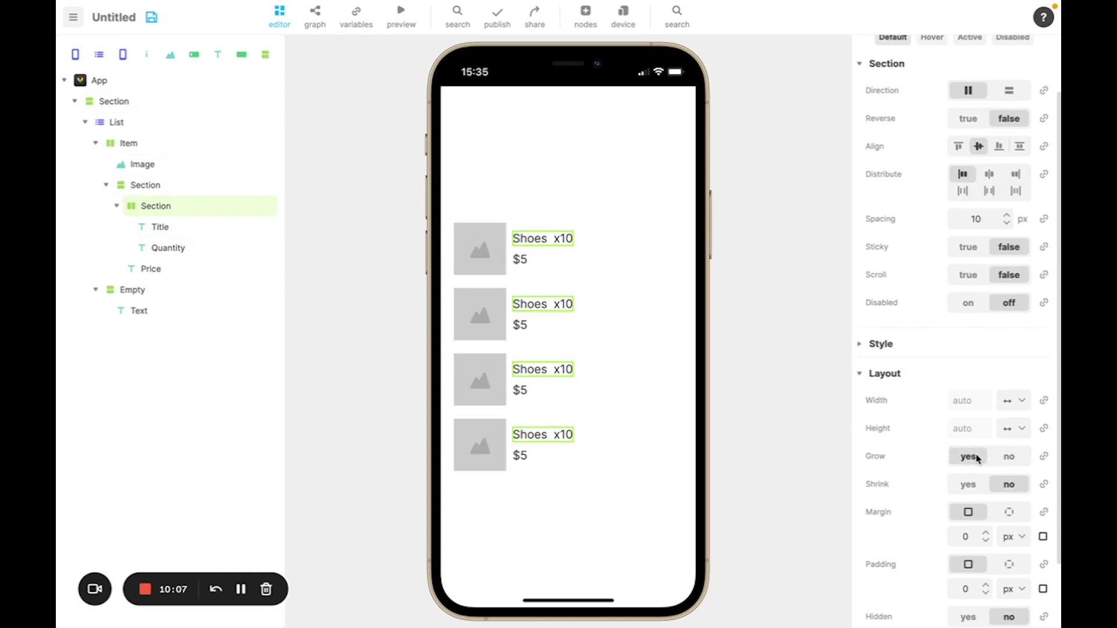
left_click(1011, 459)
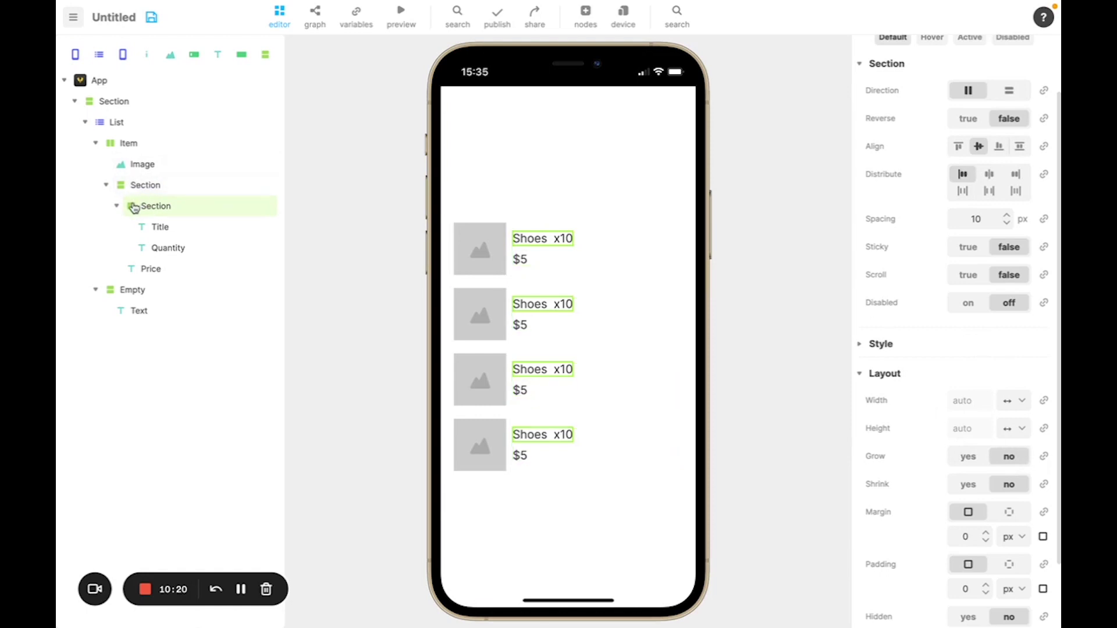
Step: Set the width of the inner section holding Title and Quantity to 100% and turn on Grow for the Title node
left_click(1011, 403)
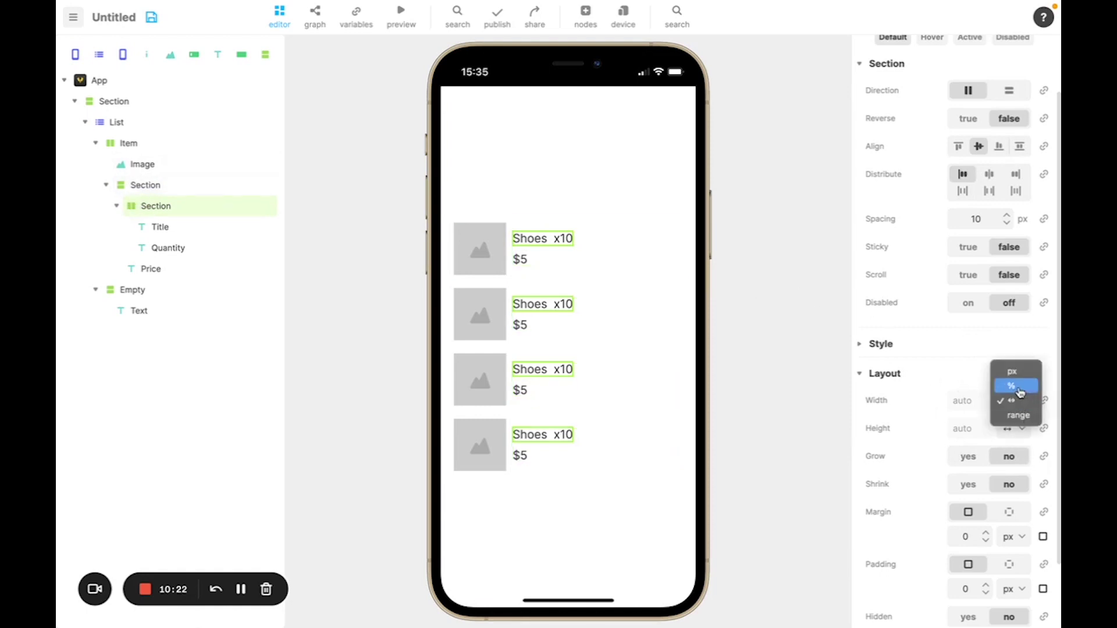
left_click(1020, 392)
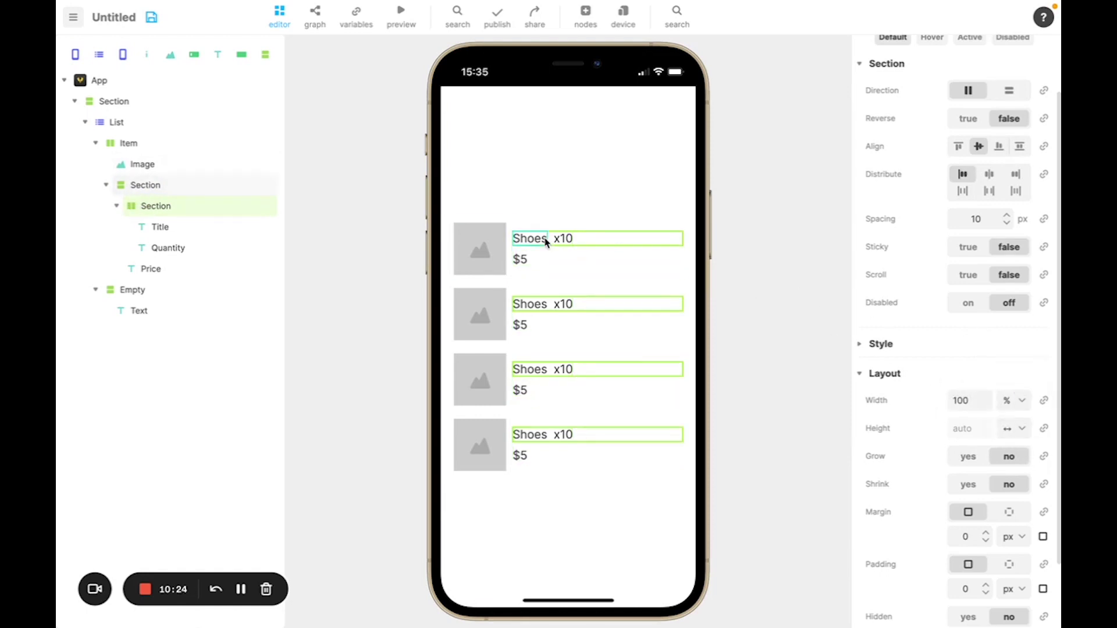
left_click(545, 241)
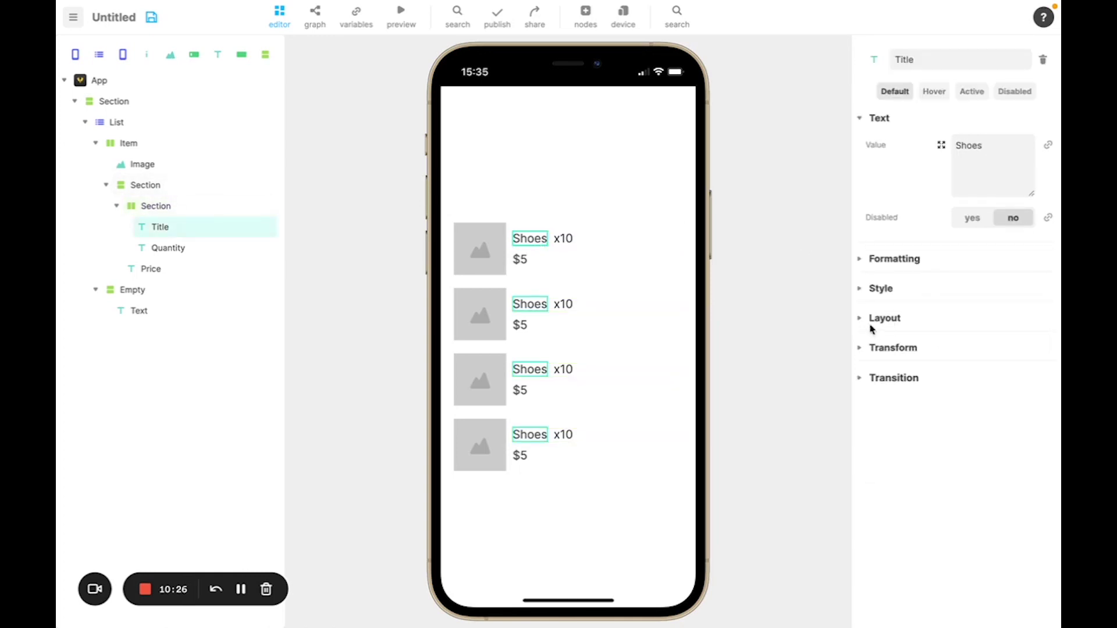
left_click(860, 321)
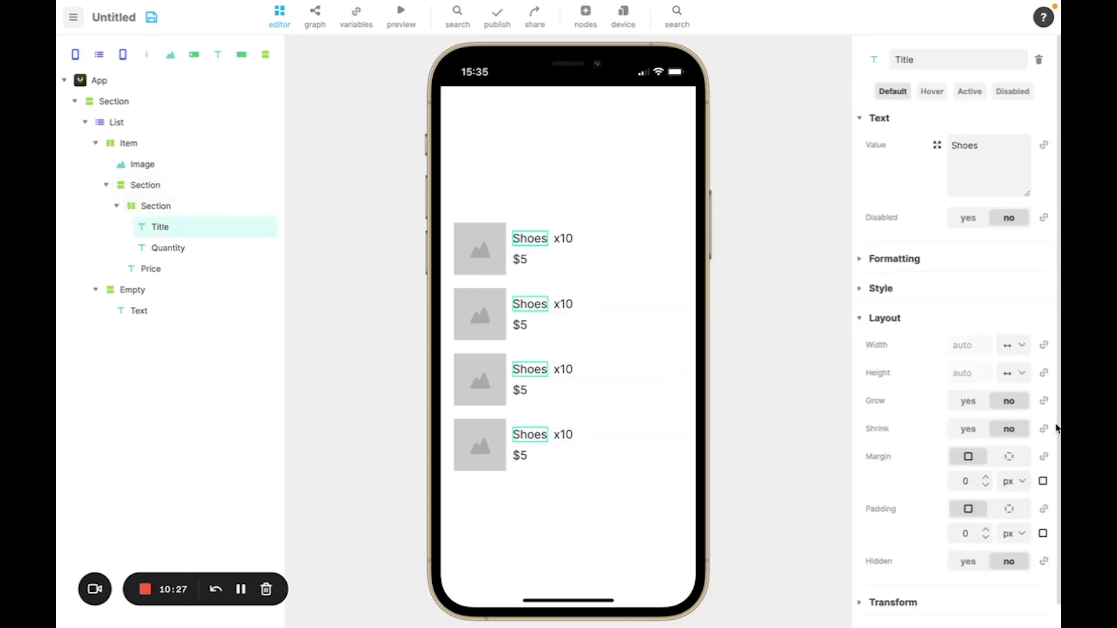
left_click(966, 404)
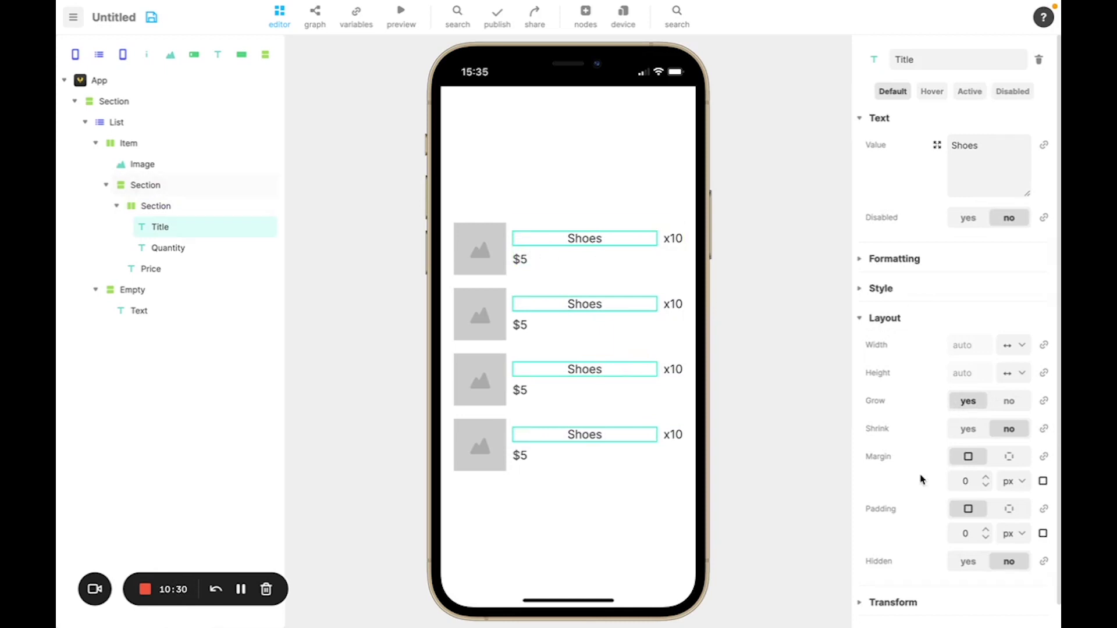
Step: Left-align the Title text, remove its theme font binding and set its font weight to Bold
left_click(858, 260)
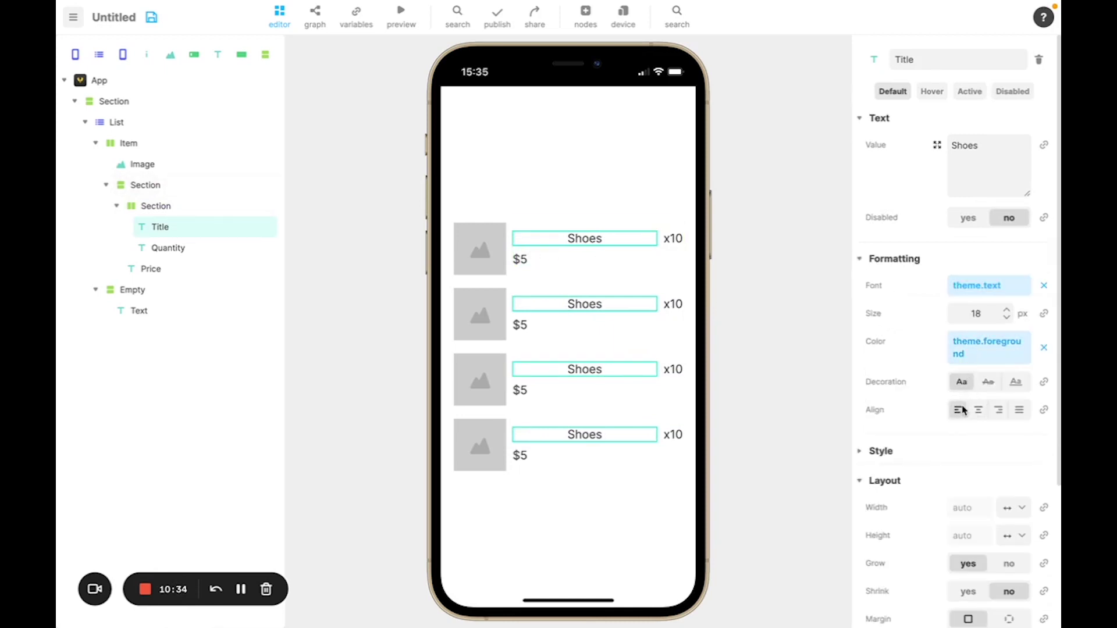
left_click(963, 410)
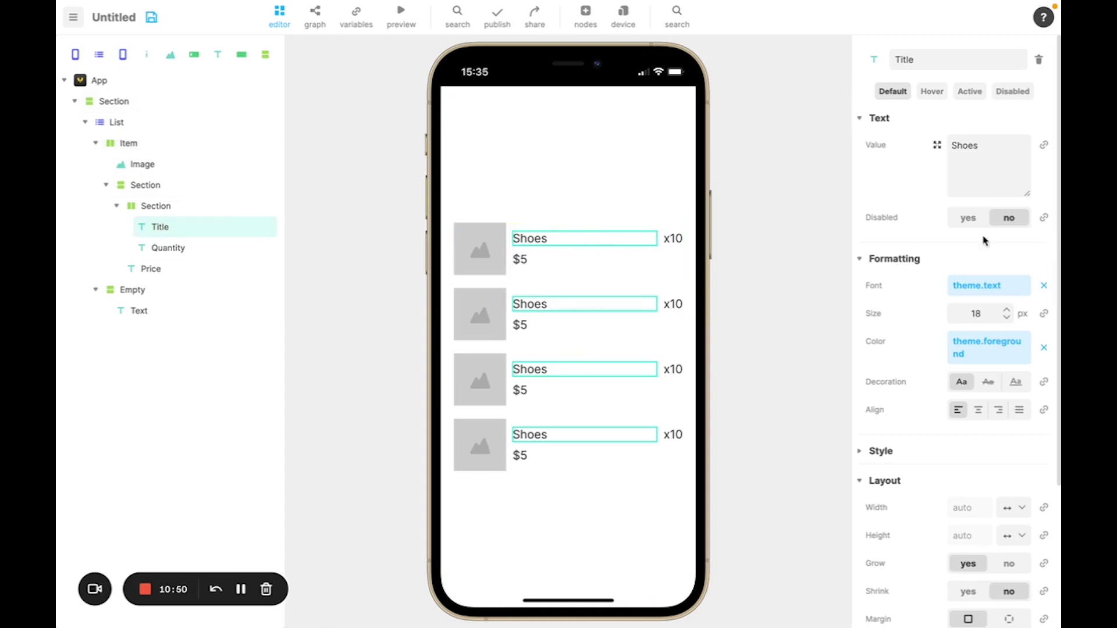
scroll(896, 395, "down", 1)
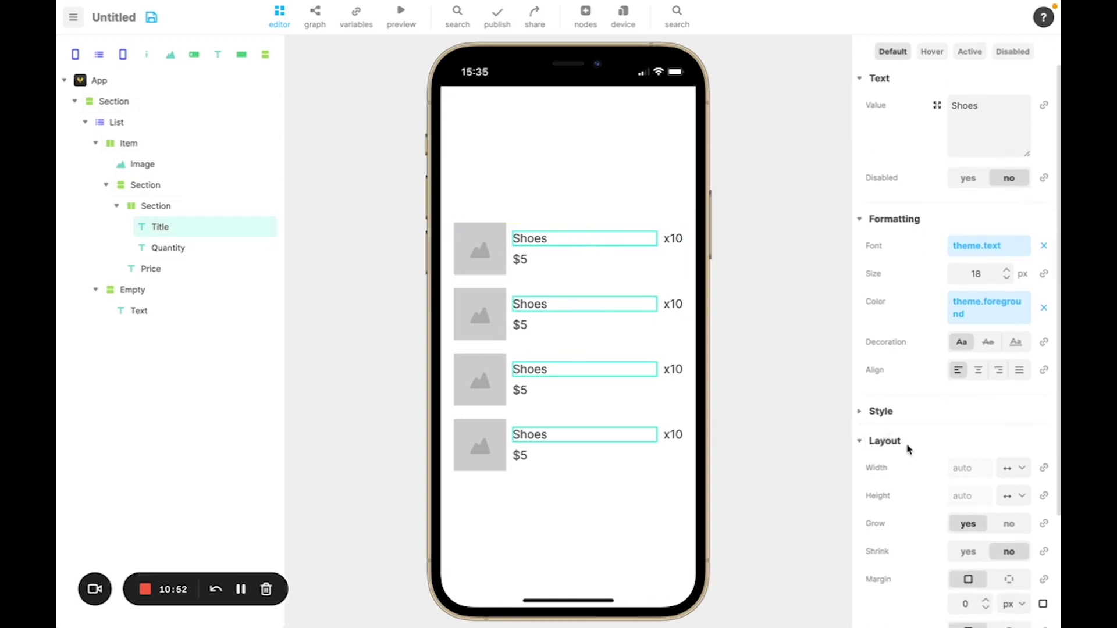
scroll(908, 448, "down", 1)
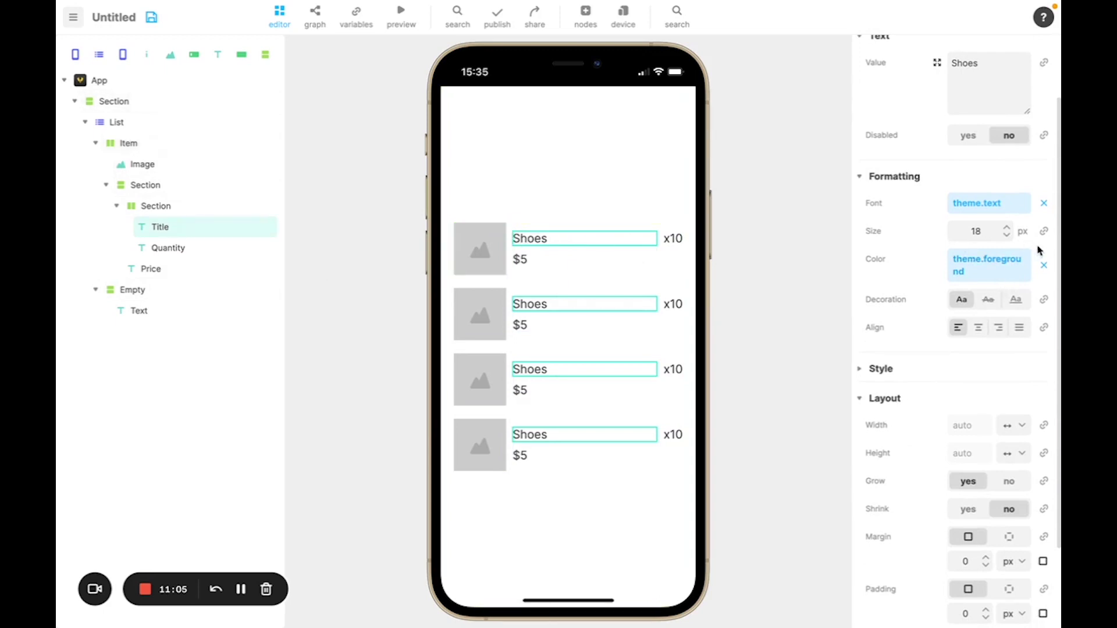
left_click(1044, 203)
left_click(990, 236)
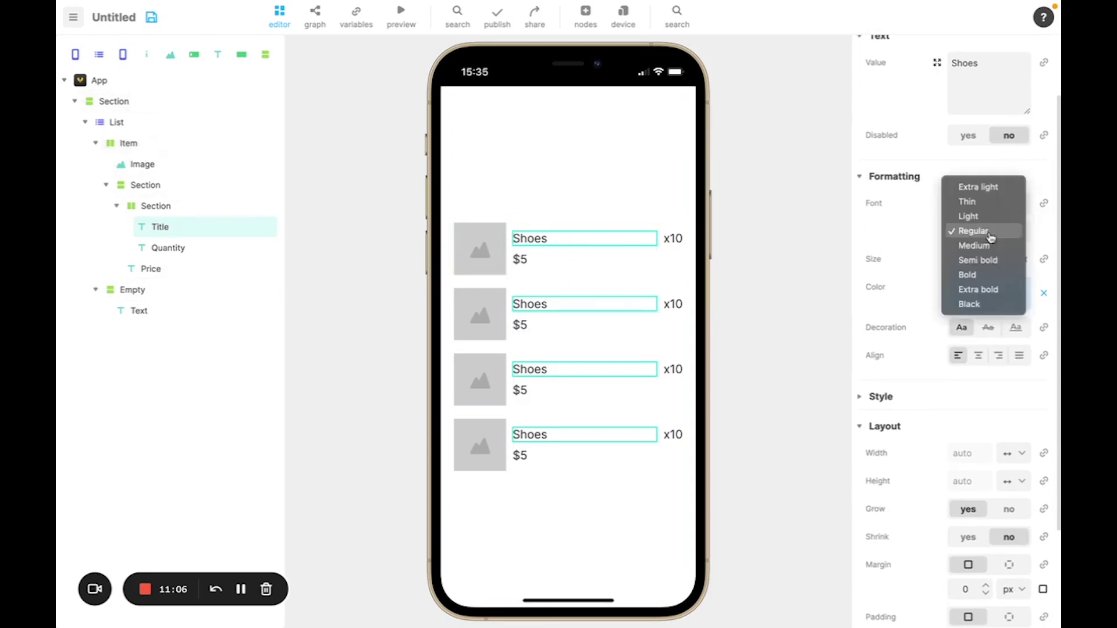
left_click(977, 276)
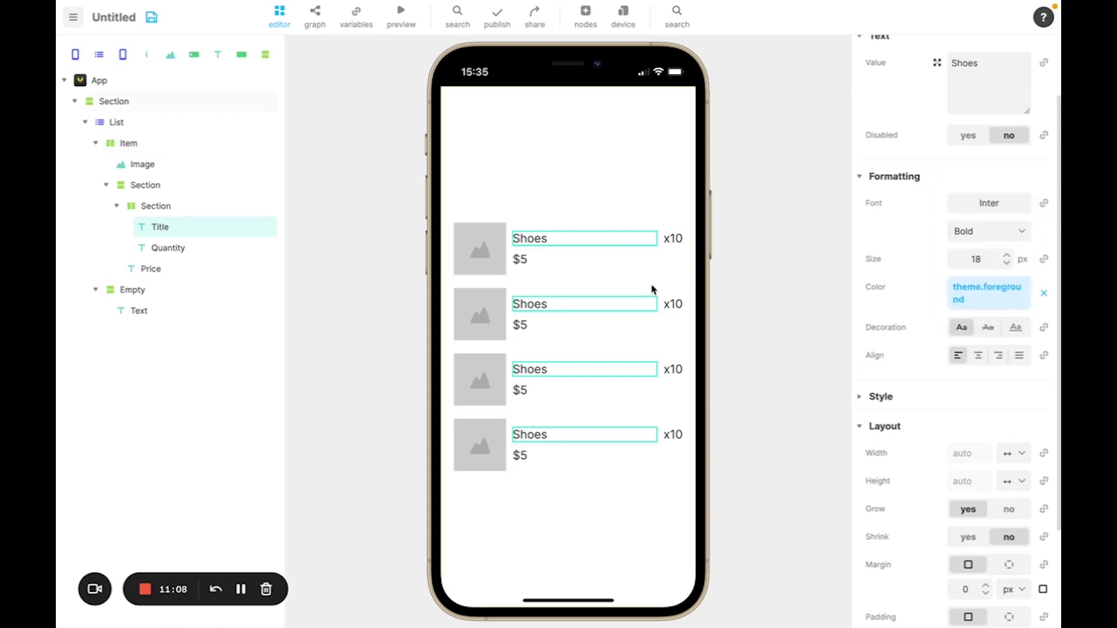
Step: Set the Price node's text color to #B12705
left_click(673, 245)
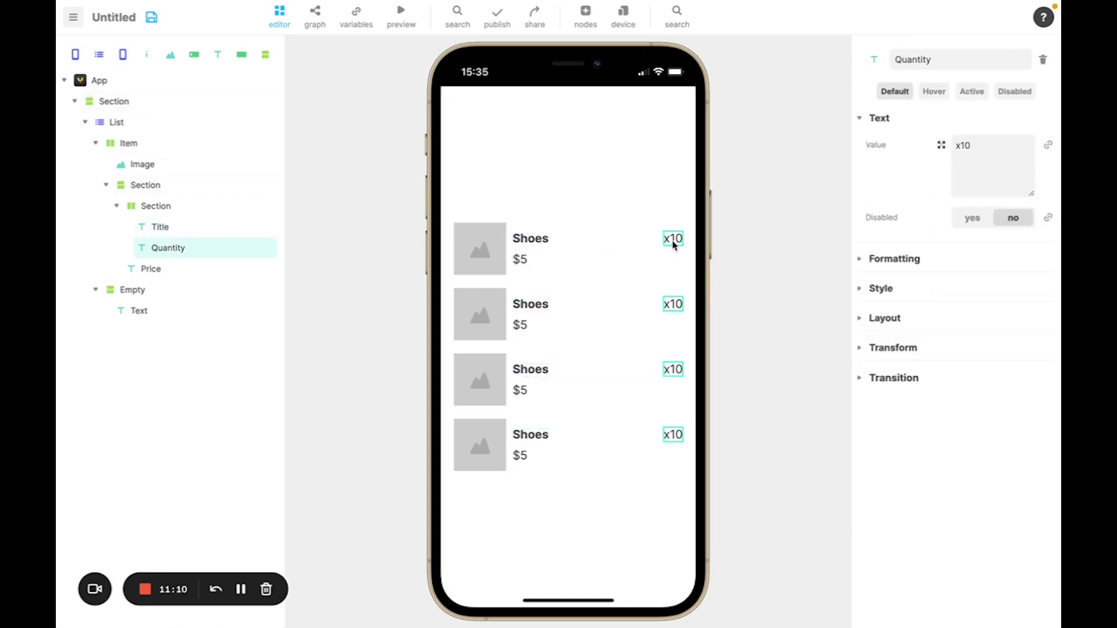
left_click(521, 260)
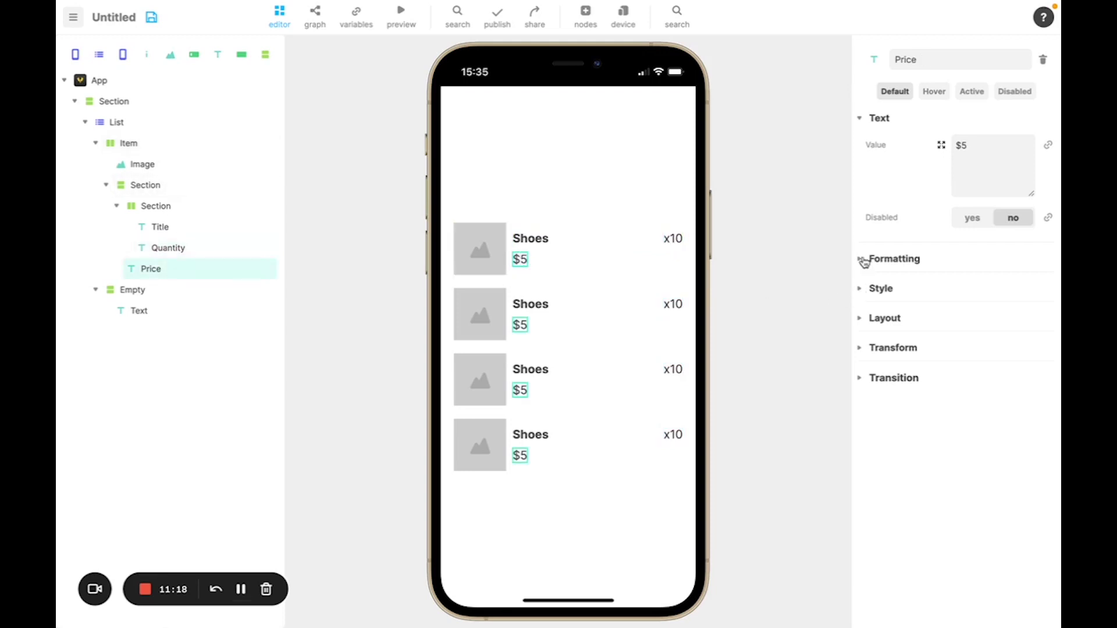
left_click(860, 258)
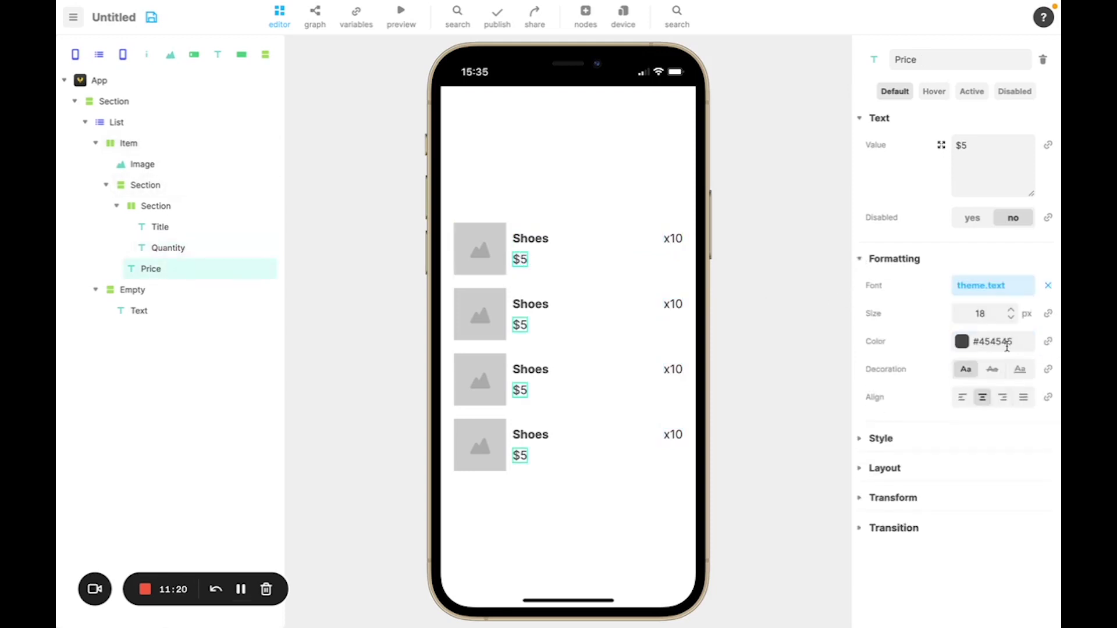
type("#B12705")
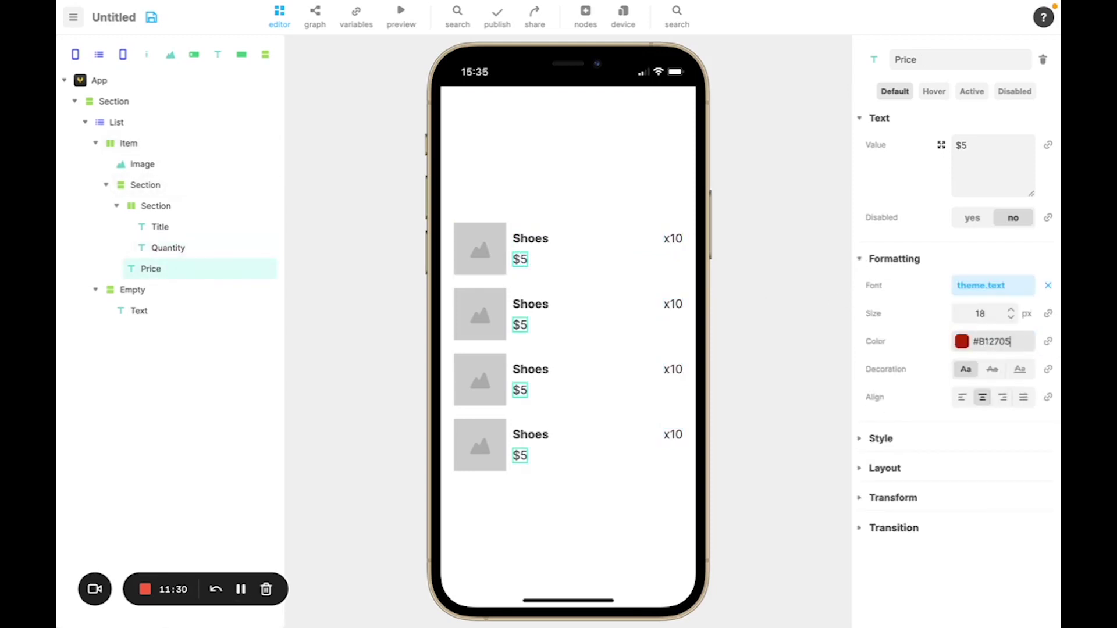
Step: Remove the theme binding from the Quantity node's text color and set the color to #007185
left_click(672, 244)
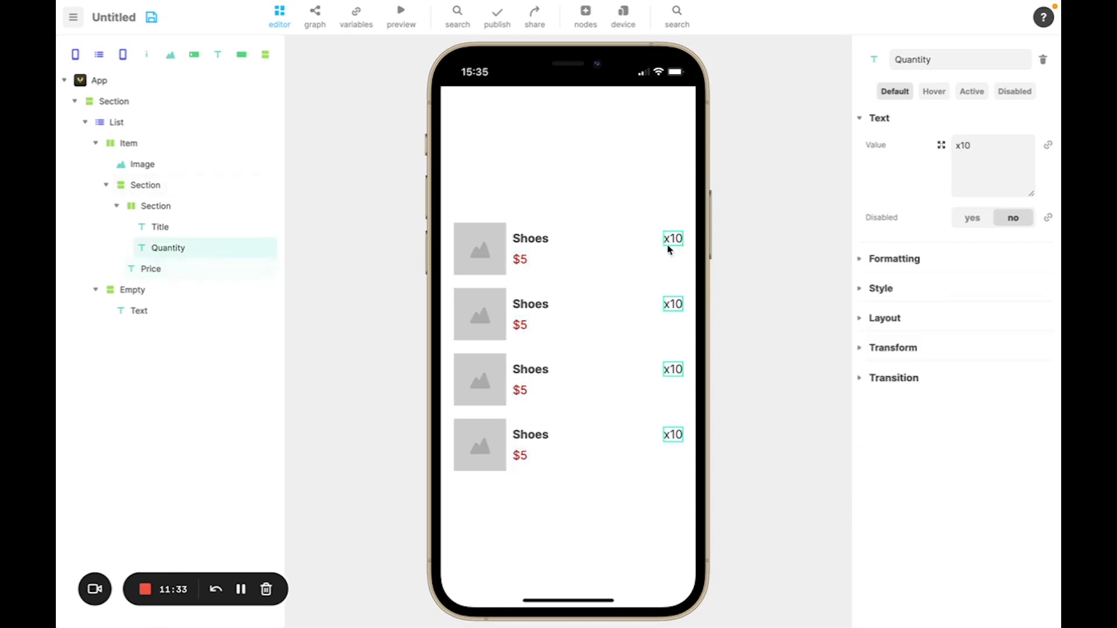
left_click(860, 261)
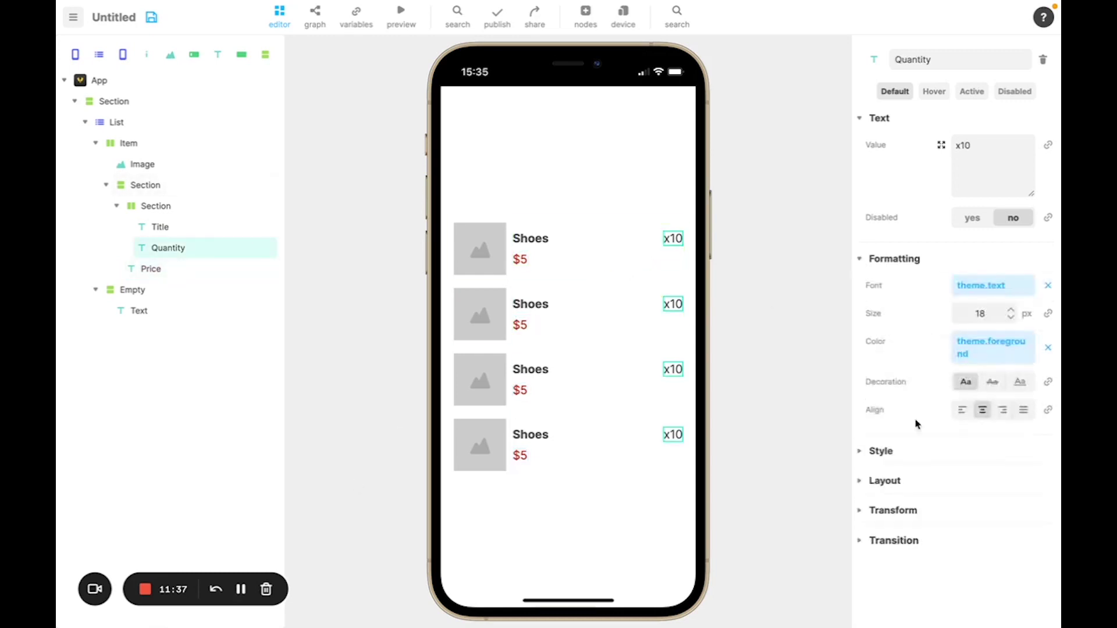
left_click(1042, 348)
triple_click(981, 344)
type("#007185")
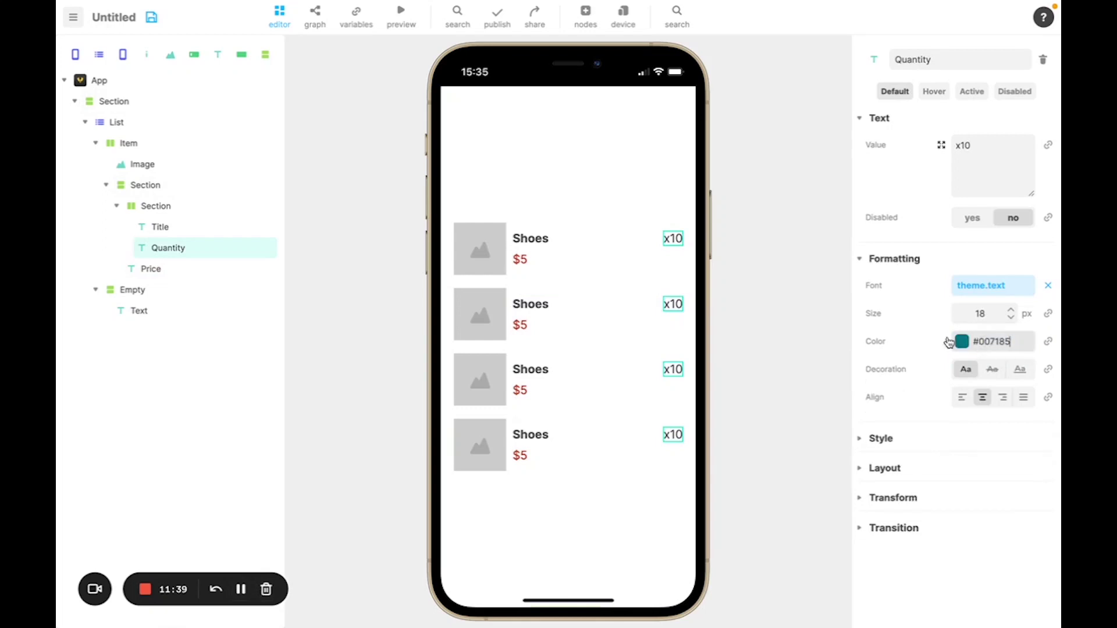
Step: Distribute the outermost section's content to the top and add an empty entry to the List node's text list
left_click(112, 99)
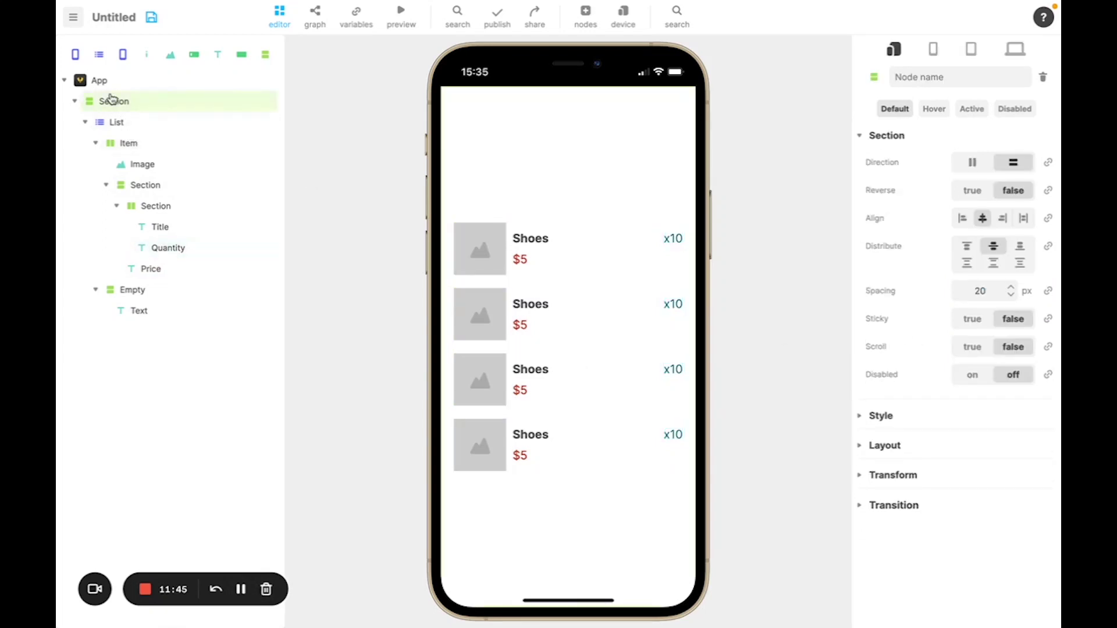
left_click(968, 247)
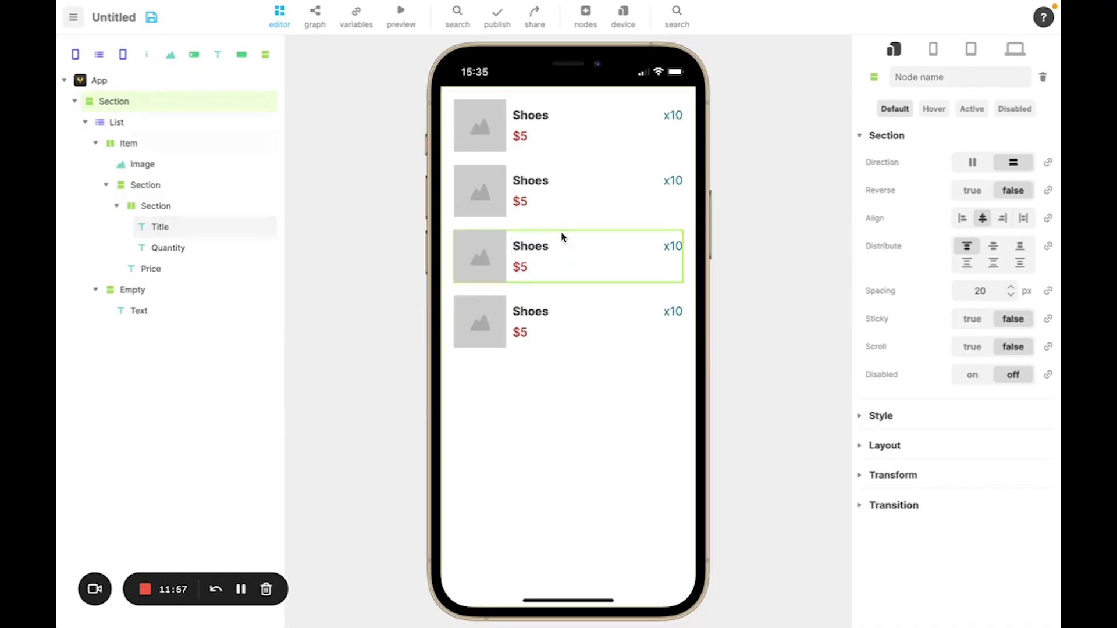
left_click(152, 123)
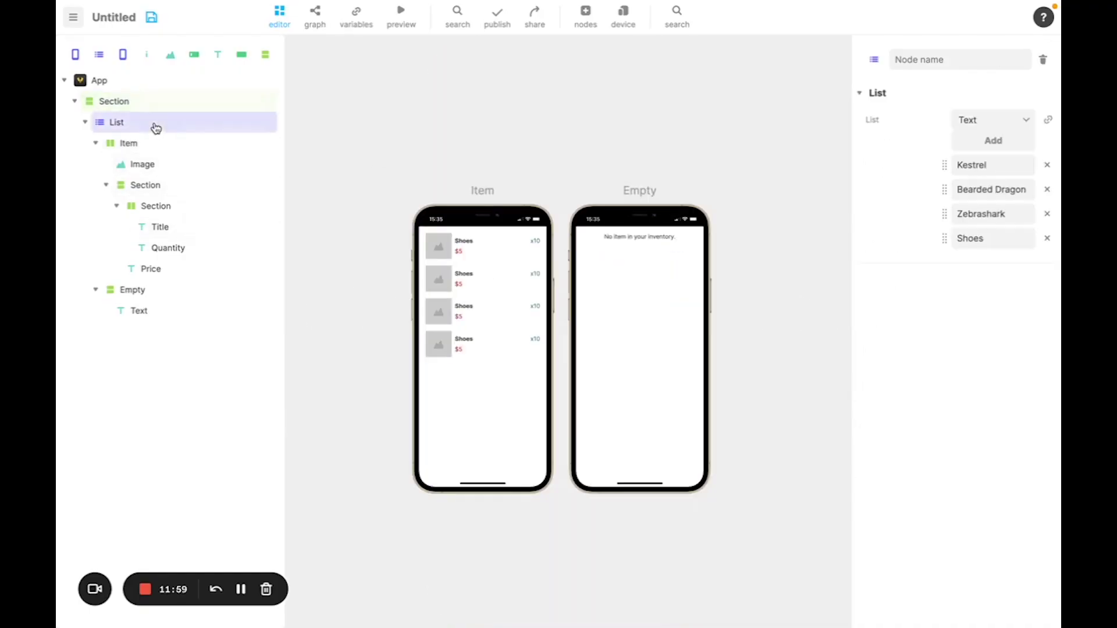
left_click(995, 148)
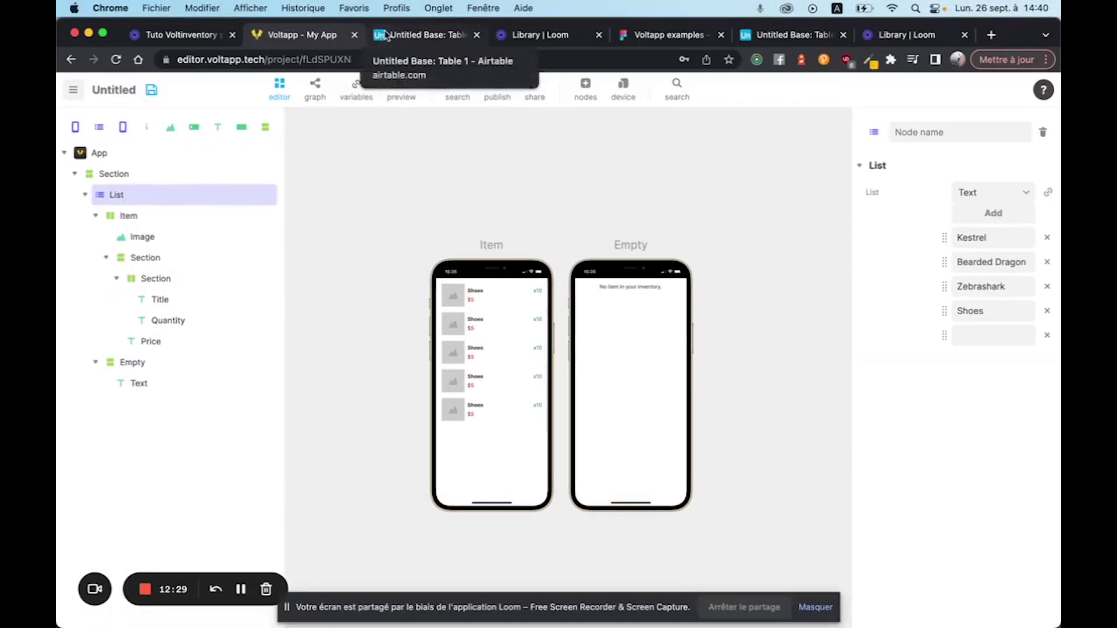
Step: Switch to the untitled Airtable base, close its Getting started panel and rename the base "Tuto inventory"
left_click(386, 36)
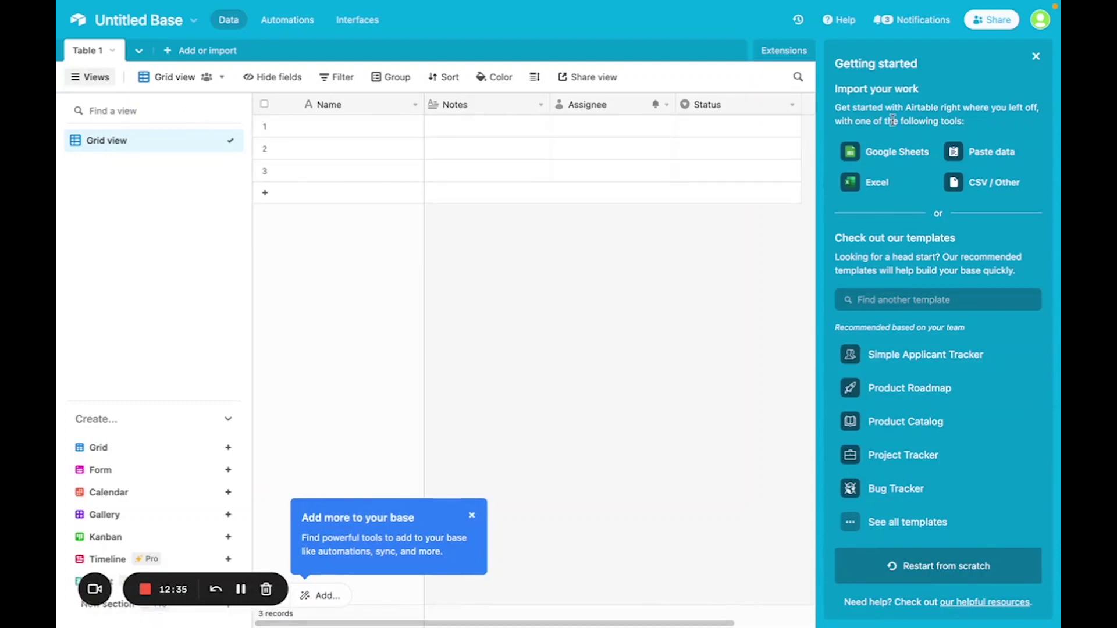
left_click(1036, 56)
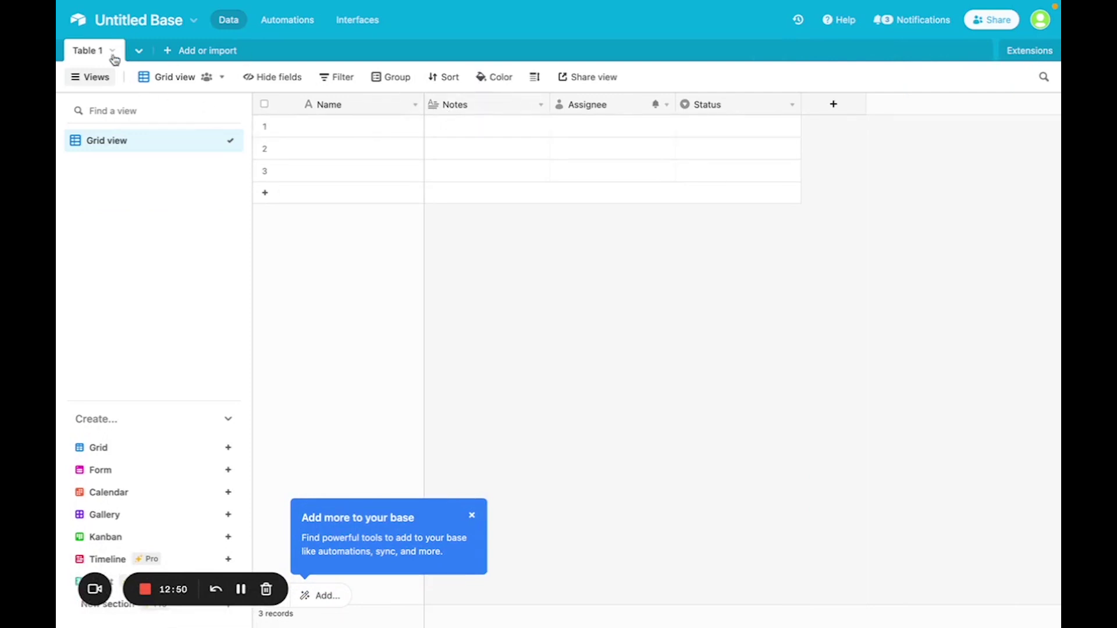
left_click(136, 23)
type("Tuto inventory")
key("Return")
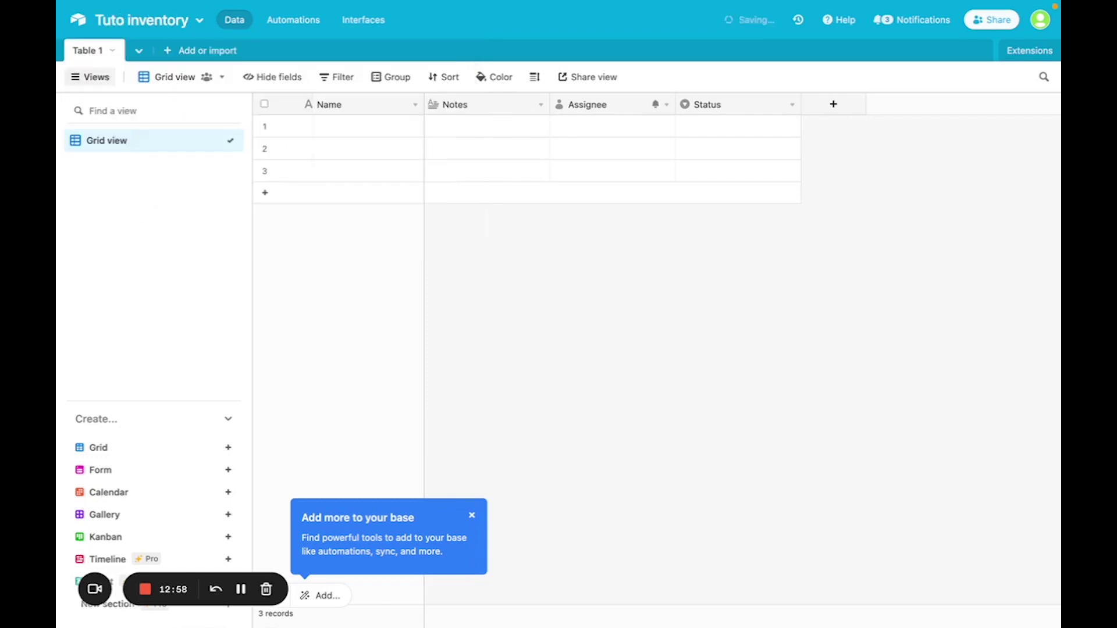
Step: Rename the table "Table 1" as "Products"
left_click(89, 51)
left_click(89, 51)
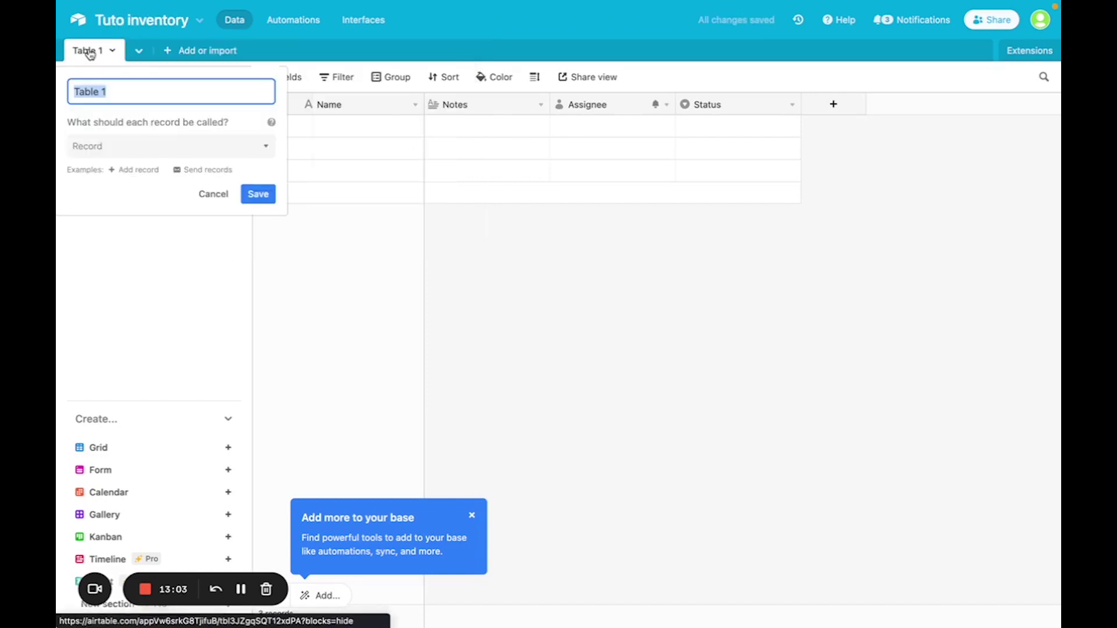
type("Products")
key("Return")
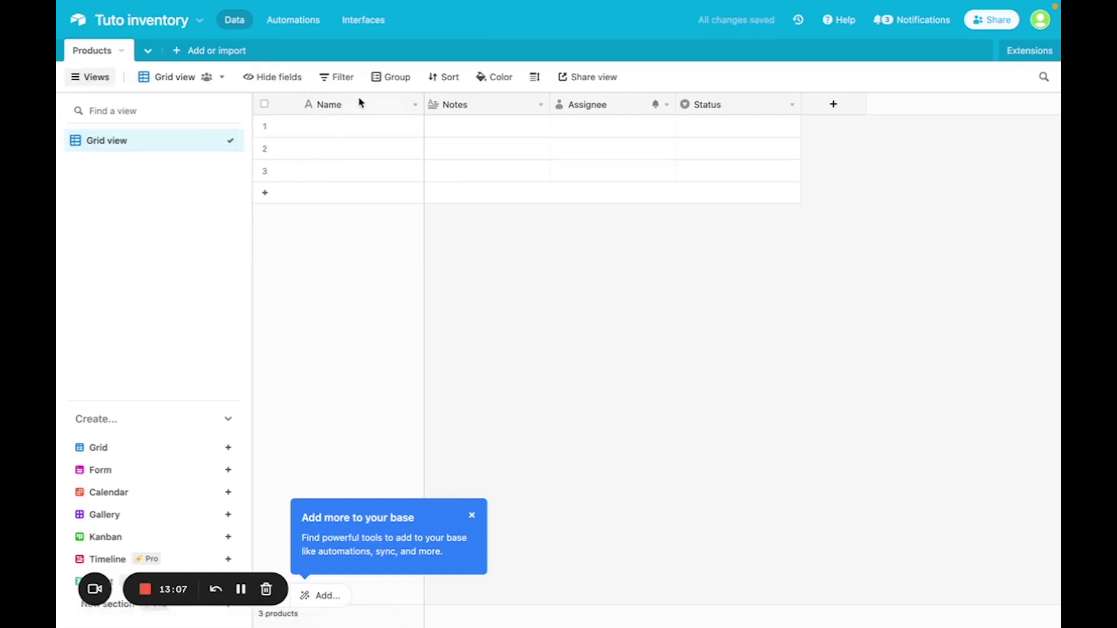
Step: Rename the Notes field as "Description", keeping the Long text type
double_click(460, 109)
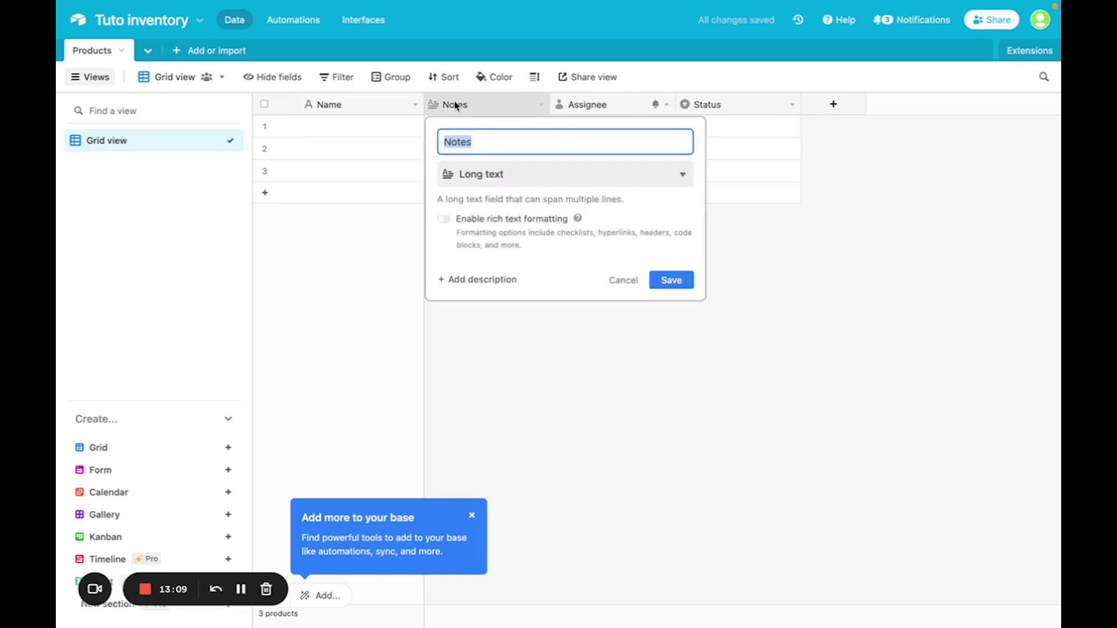
type("Descr")
type("op")
key("BackSpace")
key("BackSpace")
type("ip")
key("Return")
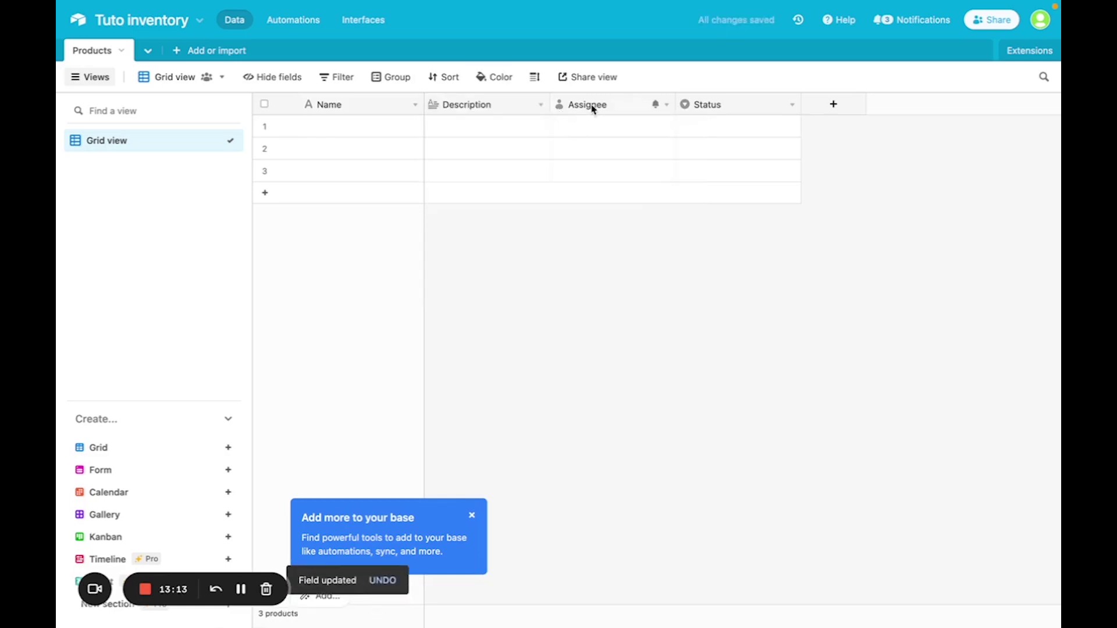
Step: Delete the Assignee and Status fields from the Products table
left_click(667, 104)
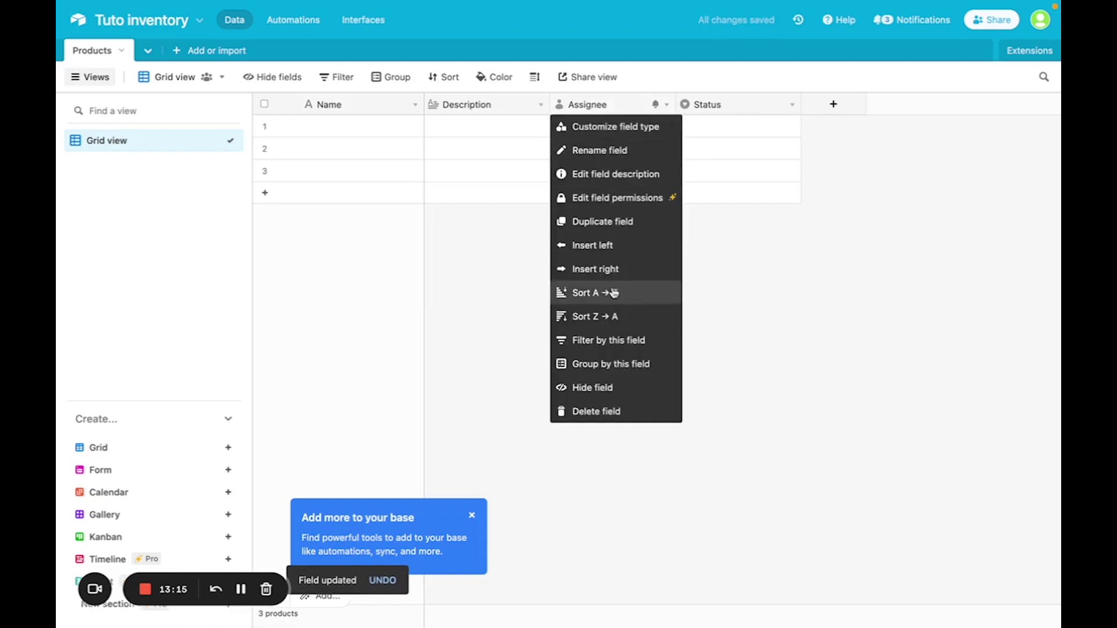
left_click(594, 413)
left_click(666, 105)
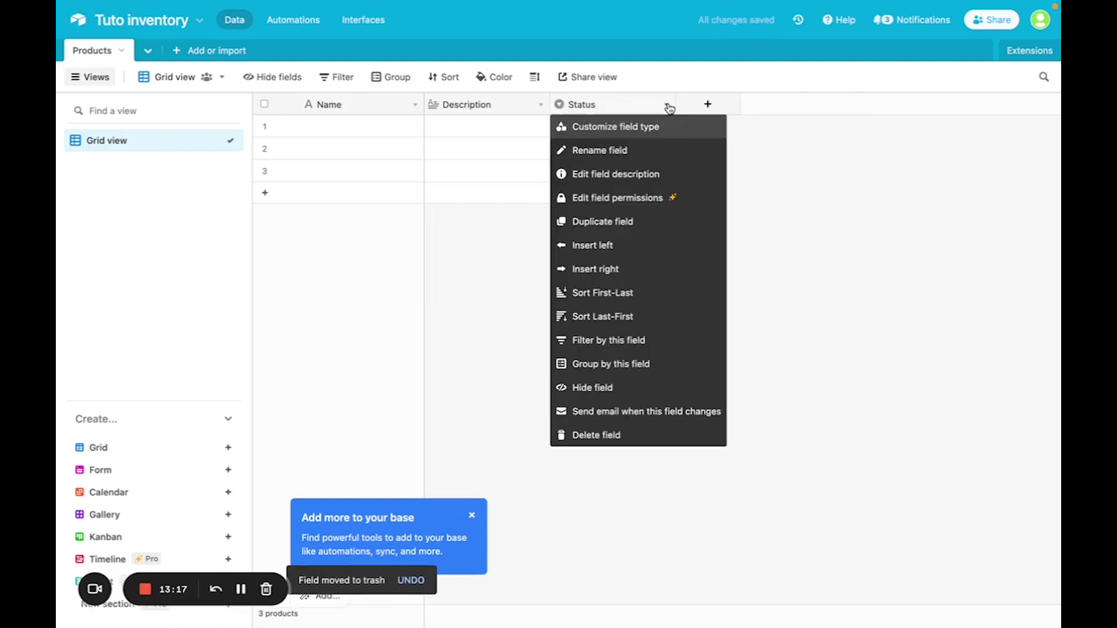
left_click(608, 435)
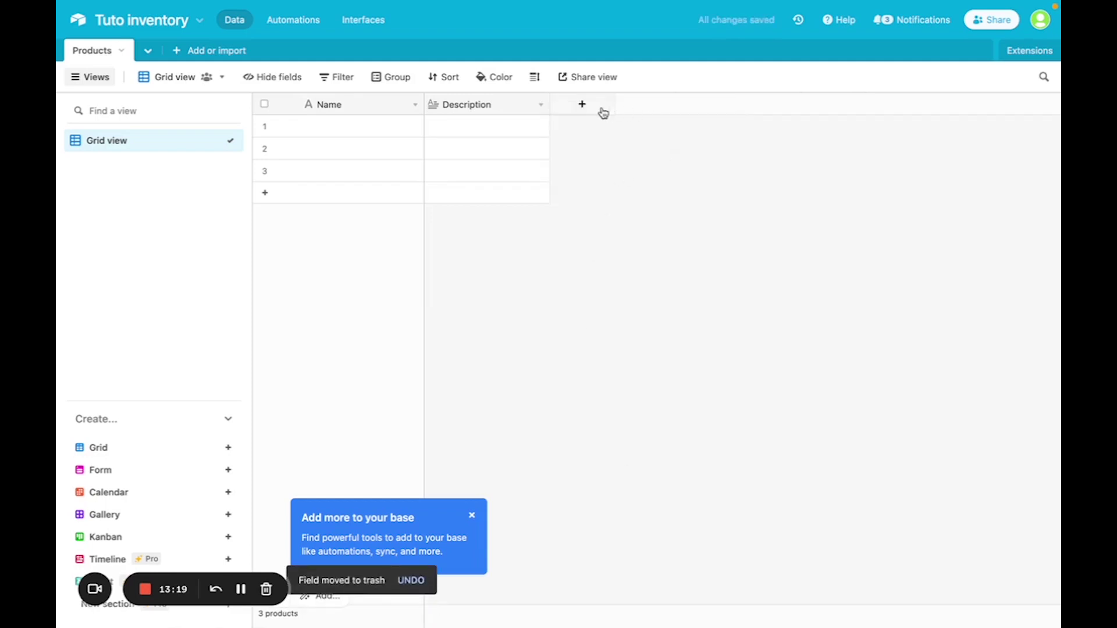
Step: Add a Currency field named "Price" to the Products table, keeping the $ symbol and $1.00 precision
left_click(584, 106)
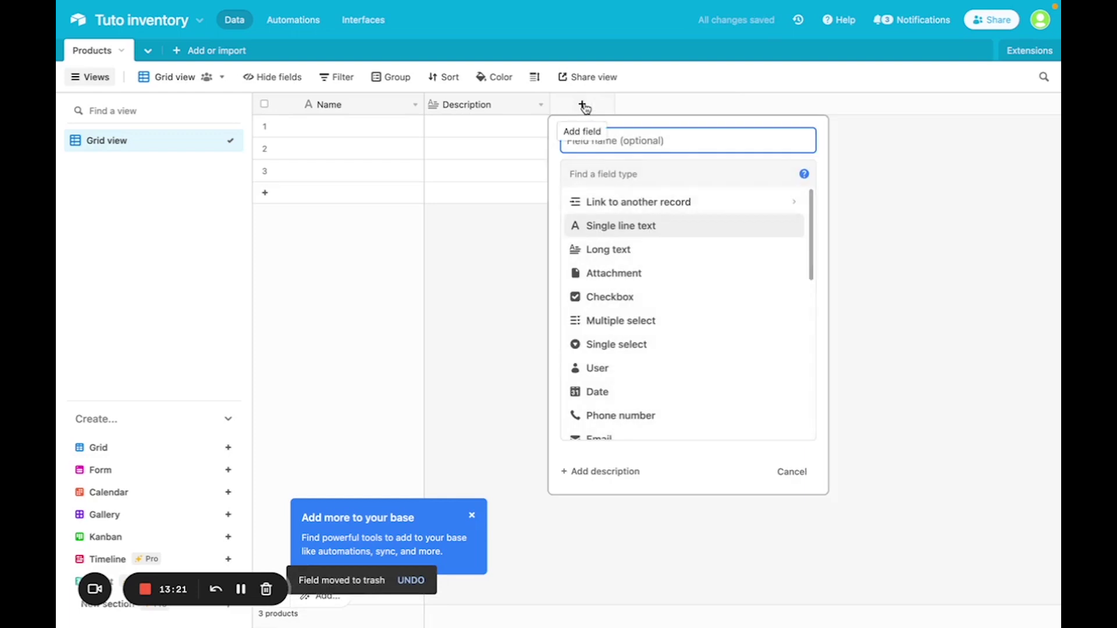
type("curr")
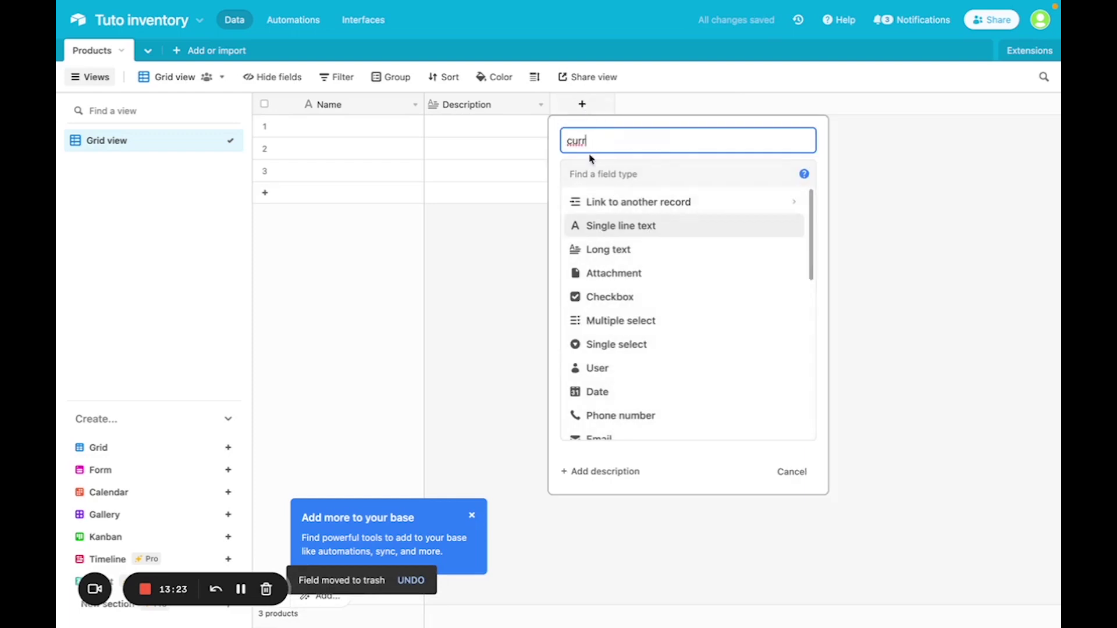
type("ency")
scroll(651, 326, "down", 2)
left_click(623, 387)
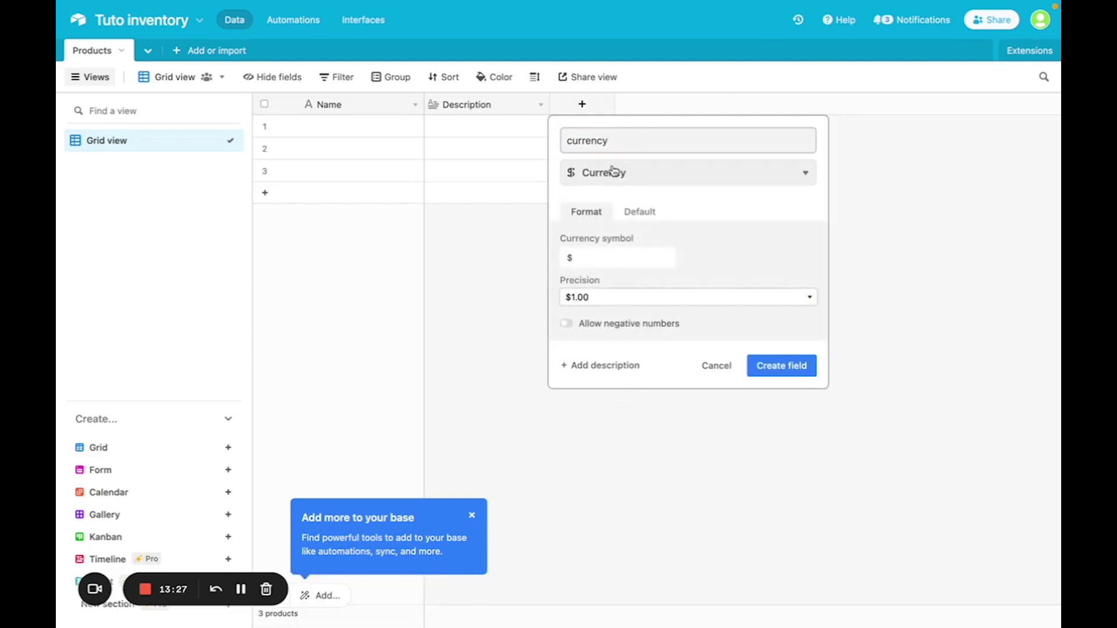
left_click(602, 141)
double_click(602, 141)
type("Price")
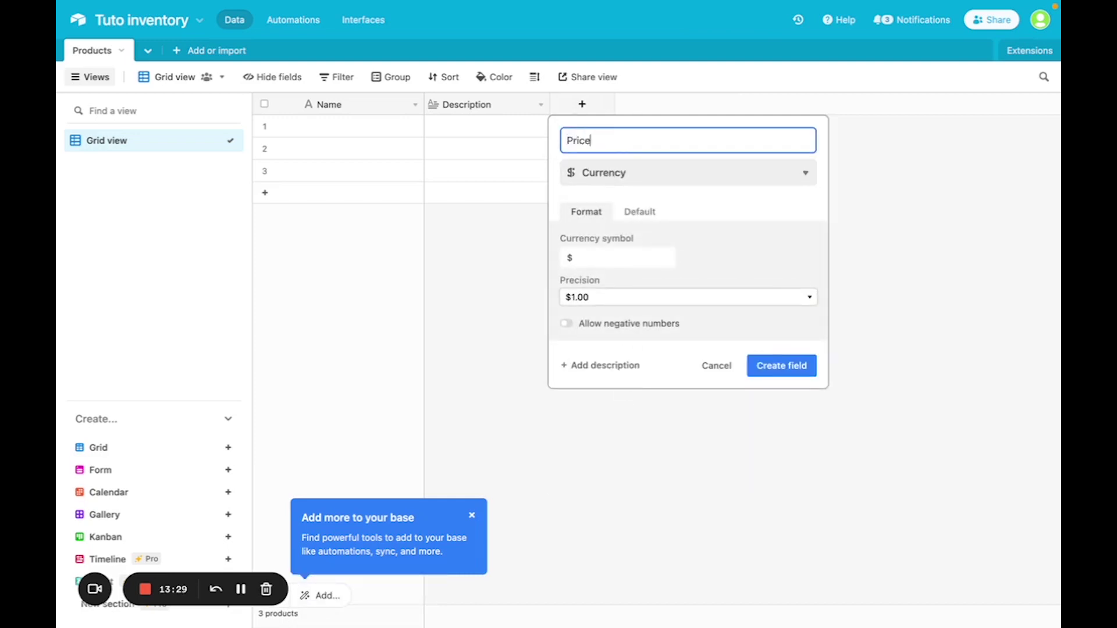
left_click(791, 367)
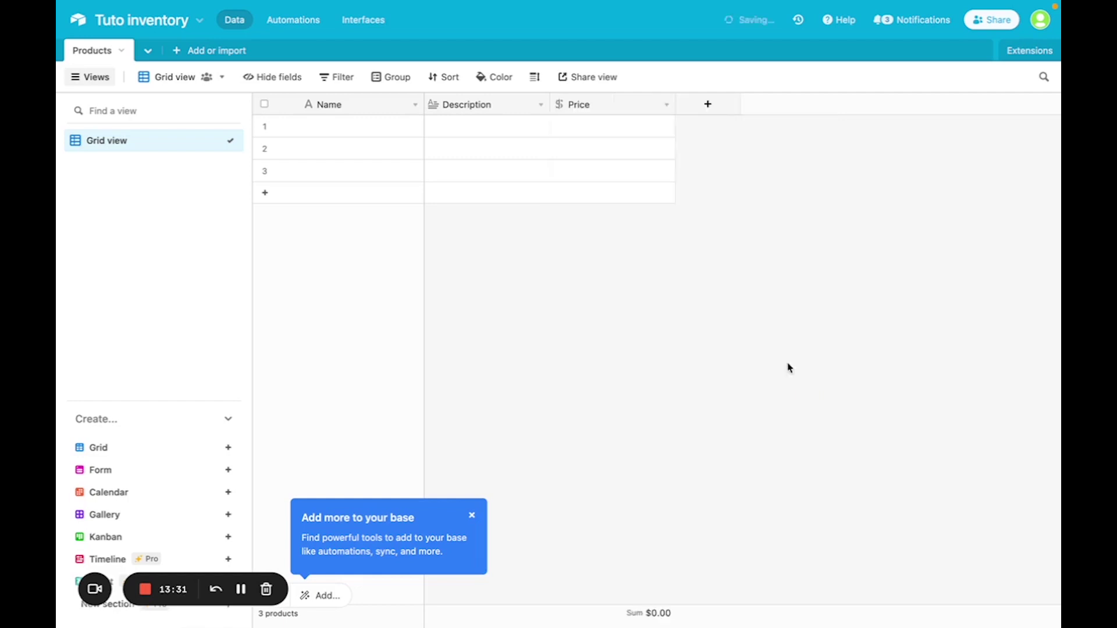
Step: Add a Number field named "Quantity" with the Integer (2) format to the Products table
left_click(693, 107)
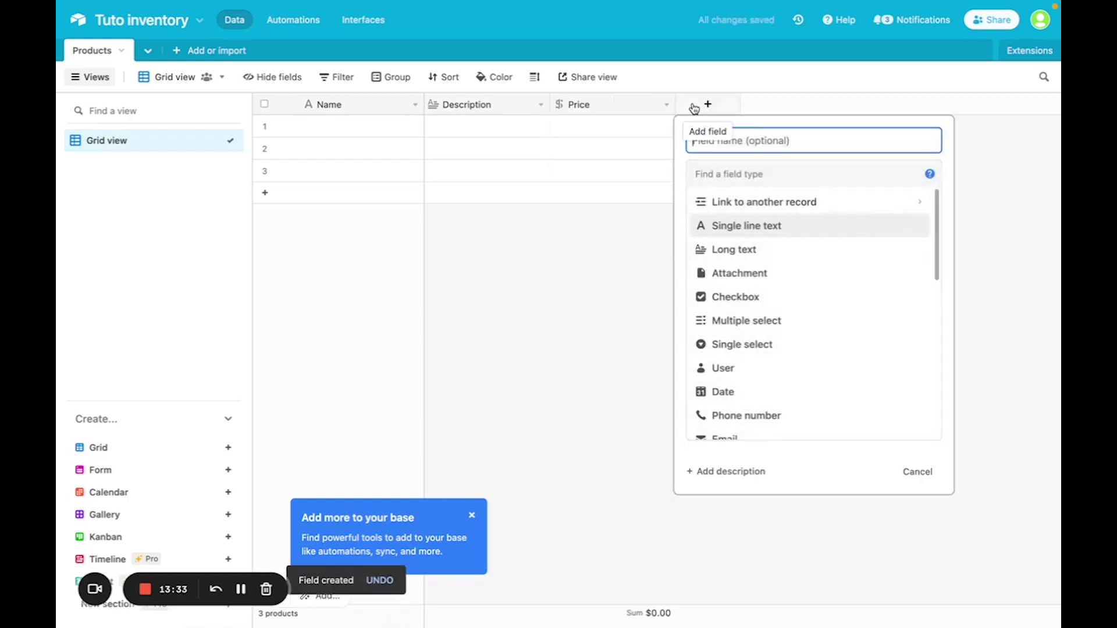
type("Qu")
type("antity")
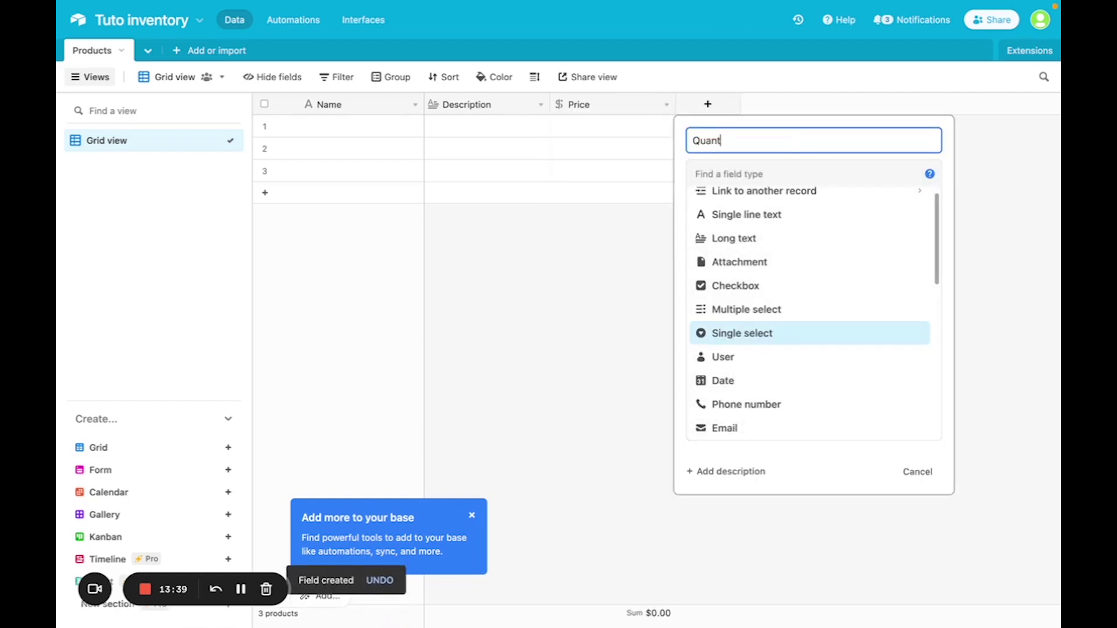
scroll(754, 429, "down", 2)
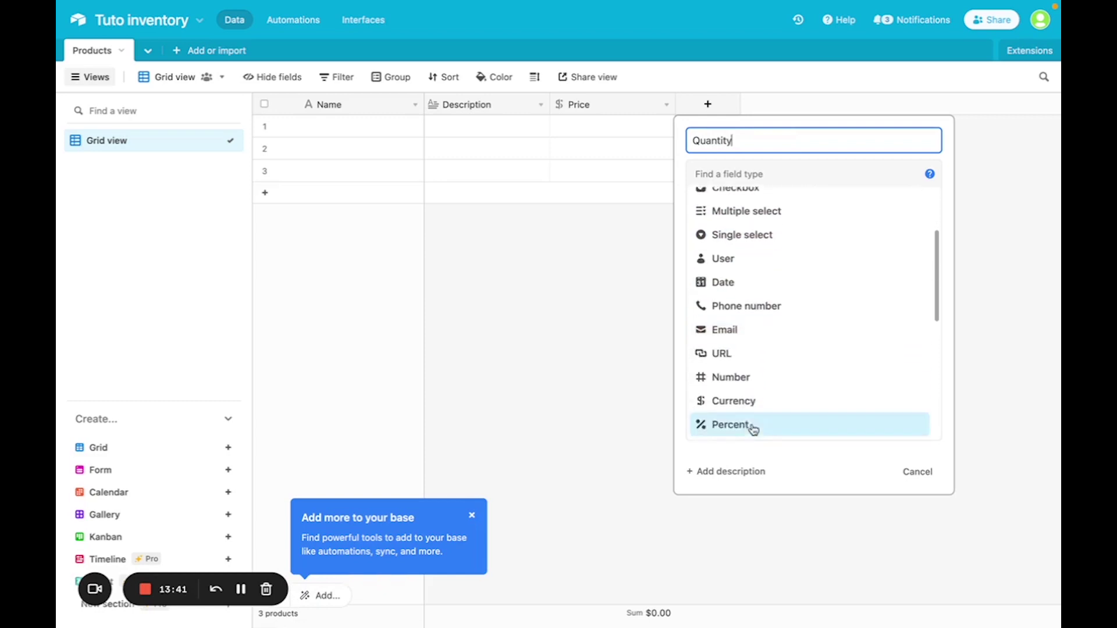
left_click(725, 370)
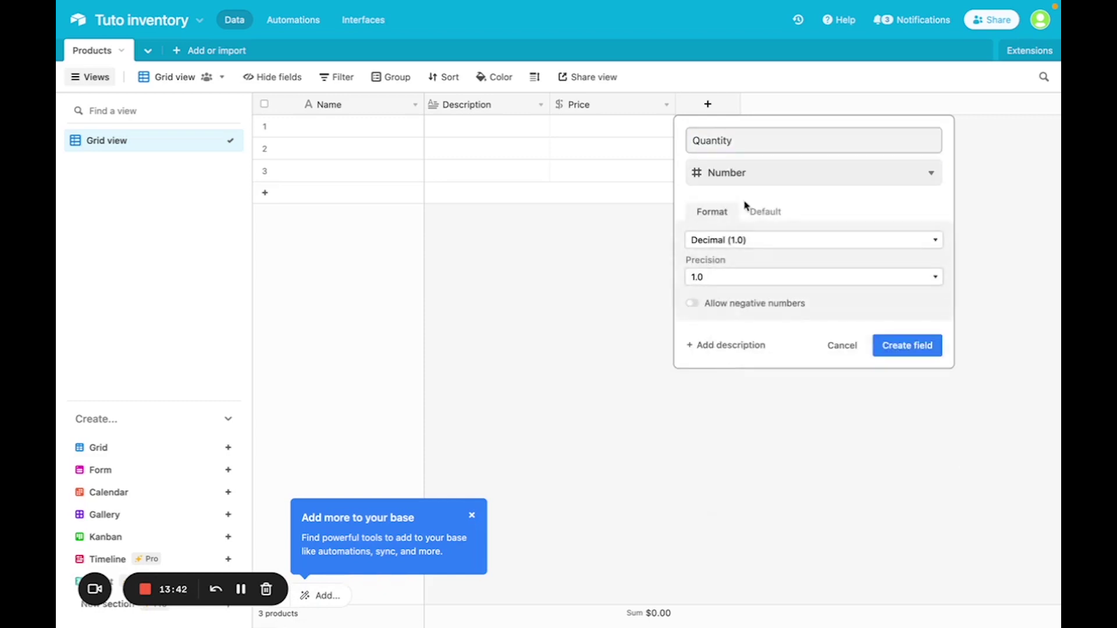
left_click(793, 241)
left_click(726, 257)
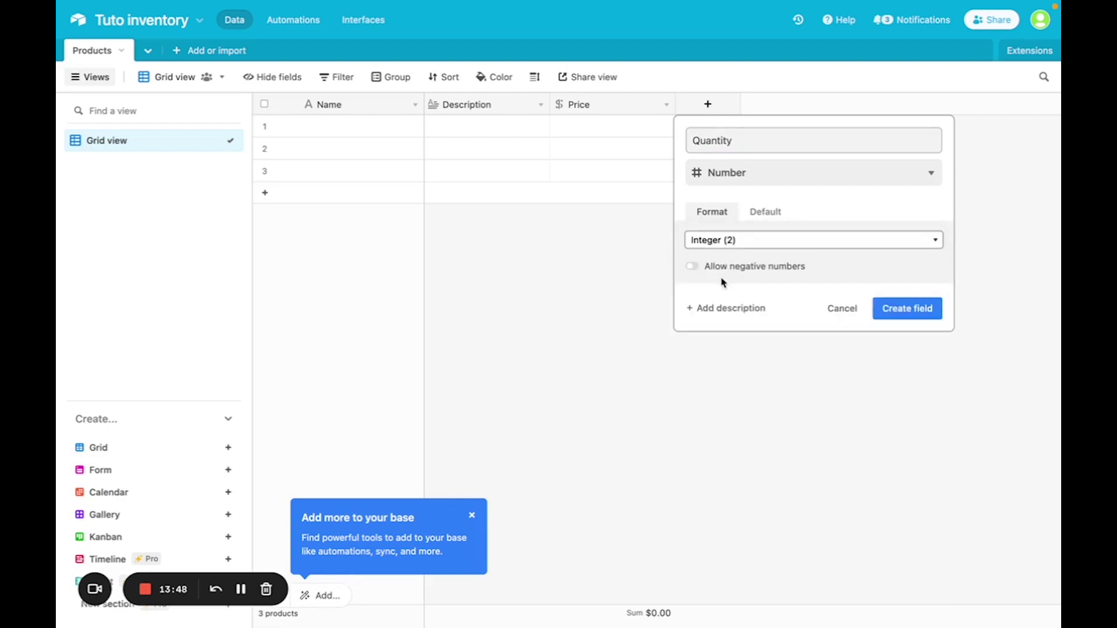
left_click(907, 310)
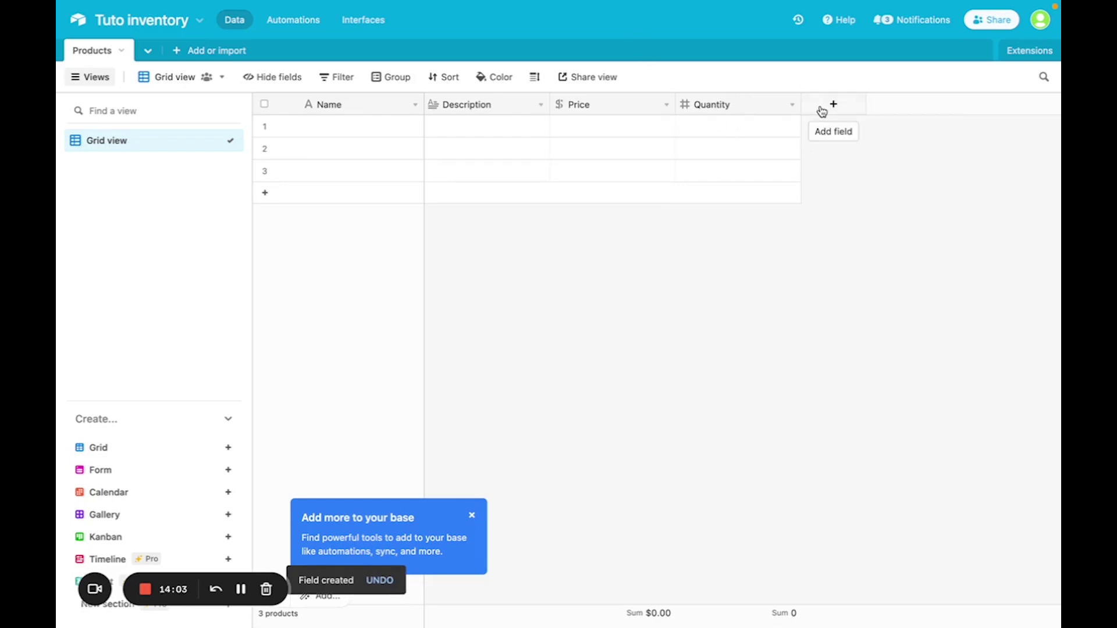
Step: Add an Attachment field named "Image" to the Products table
left_click(822, 112)
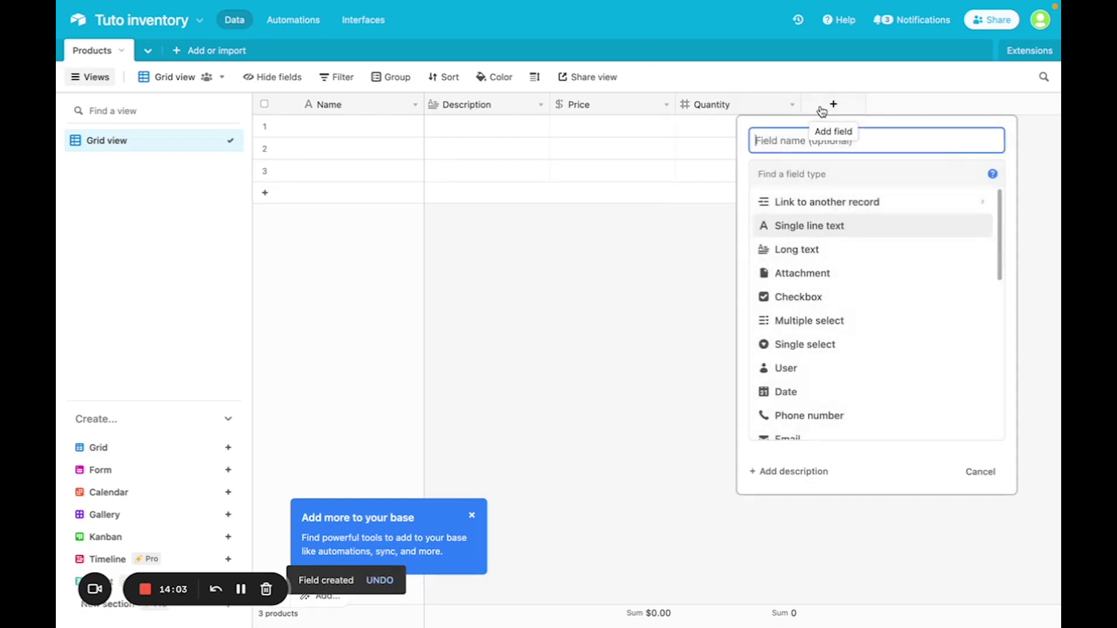
left_click(806, 273)
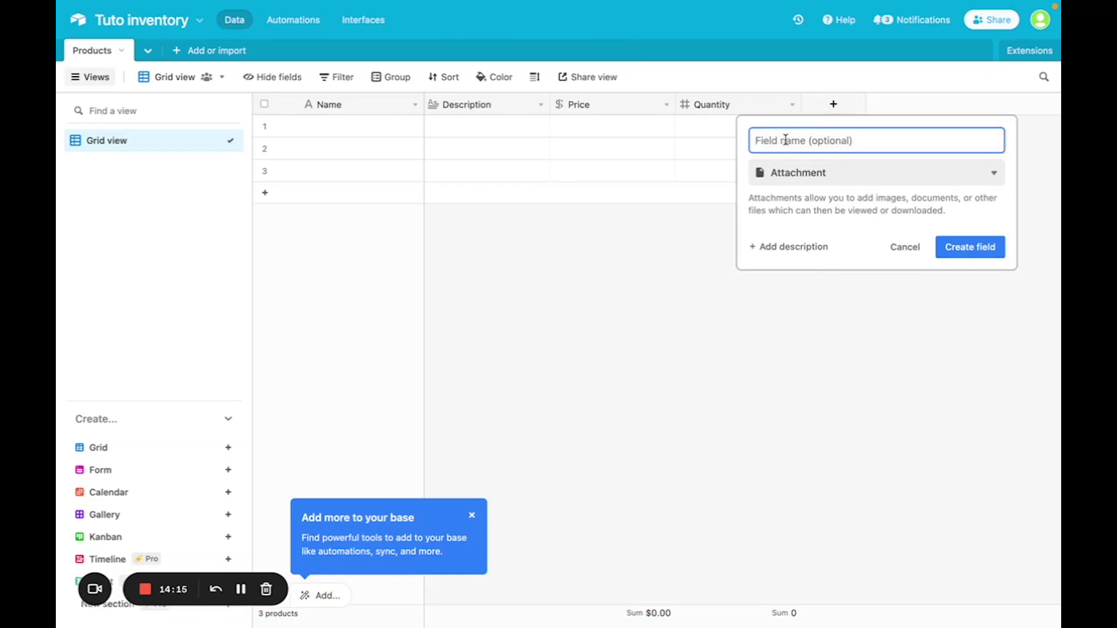
type("Ima")
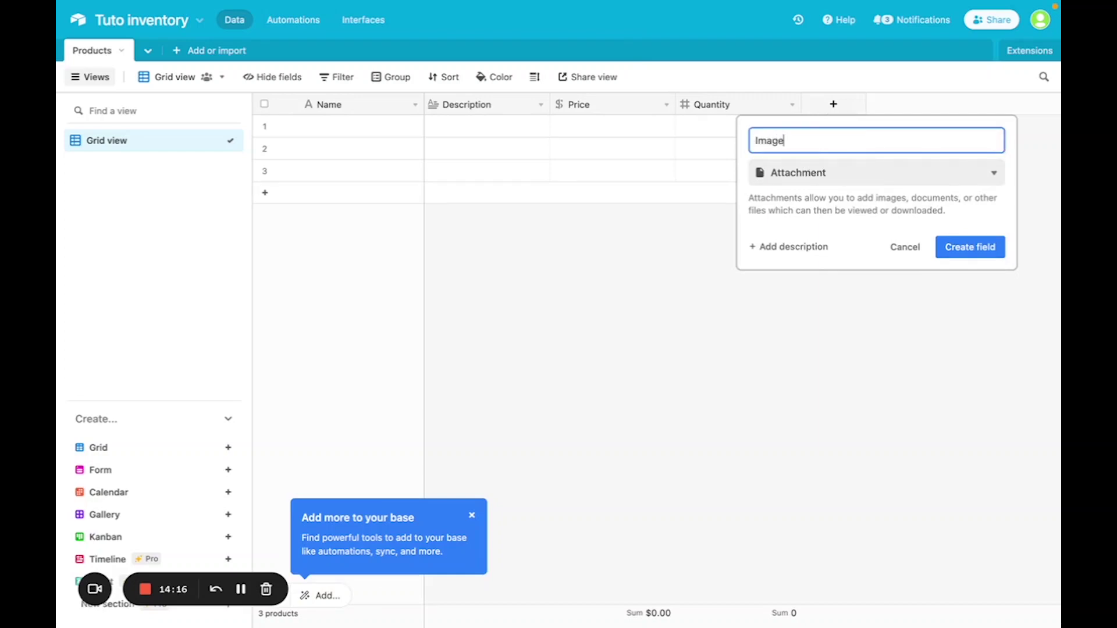
type("ge")
left_click(946, 247)
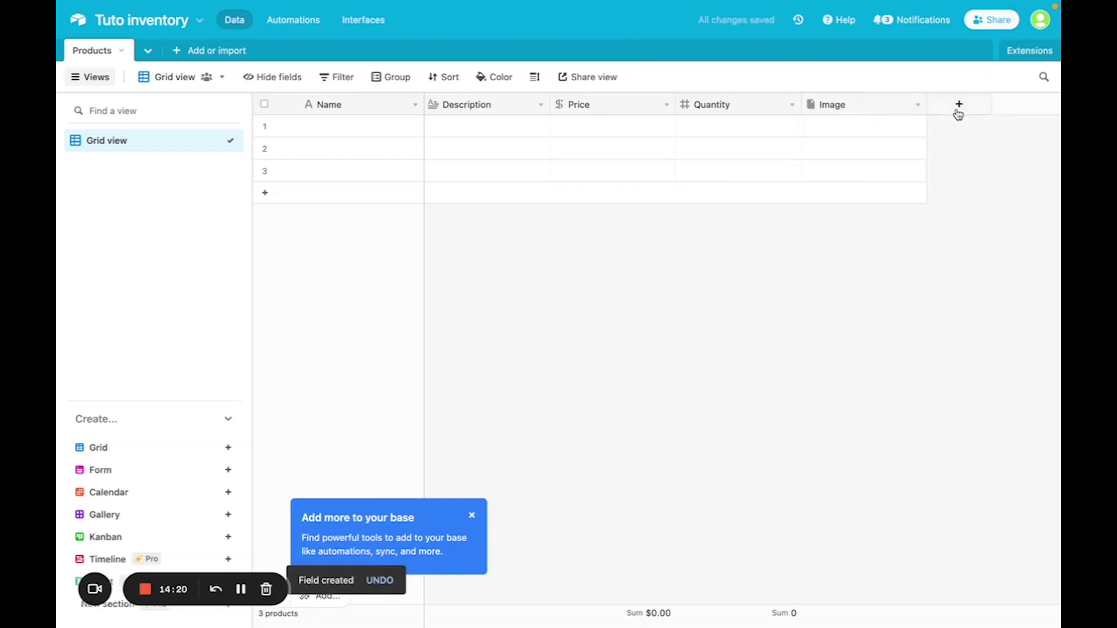
Step: Add an unnamed Formula field to the Products table that computes RECORD_ID()
left_click(959, 104)
type("F")
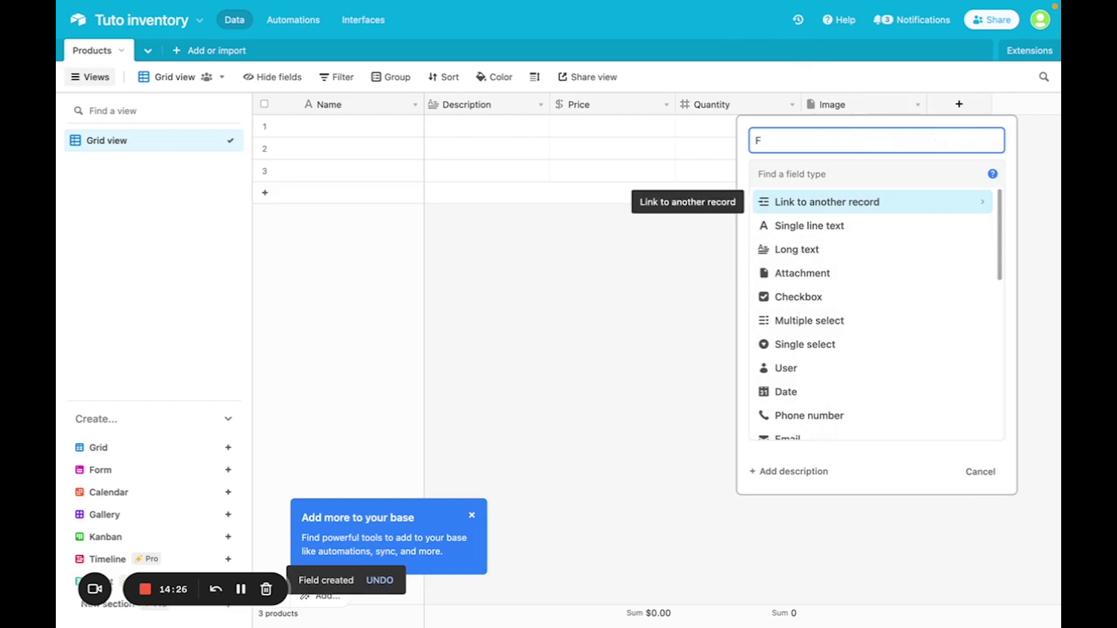
key("BackSpace")
scroll(871, 319, "down", 4)
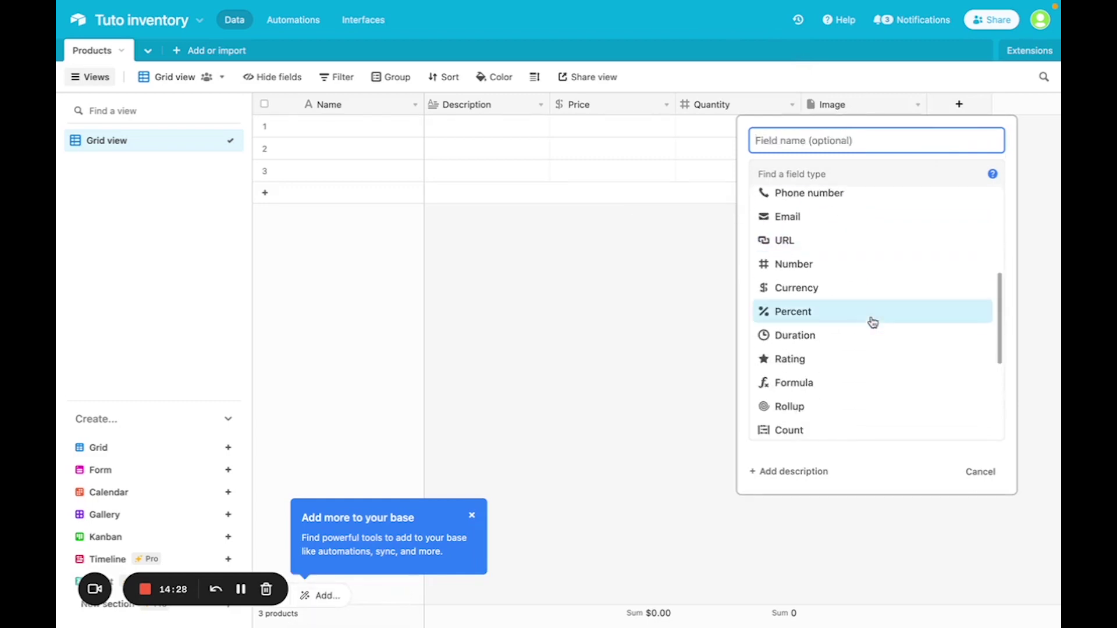
scroll(871, 320, "down", 1)
left_click(817, 354)
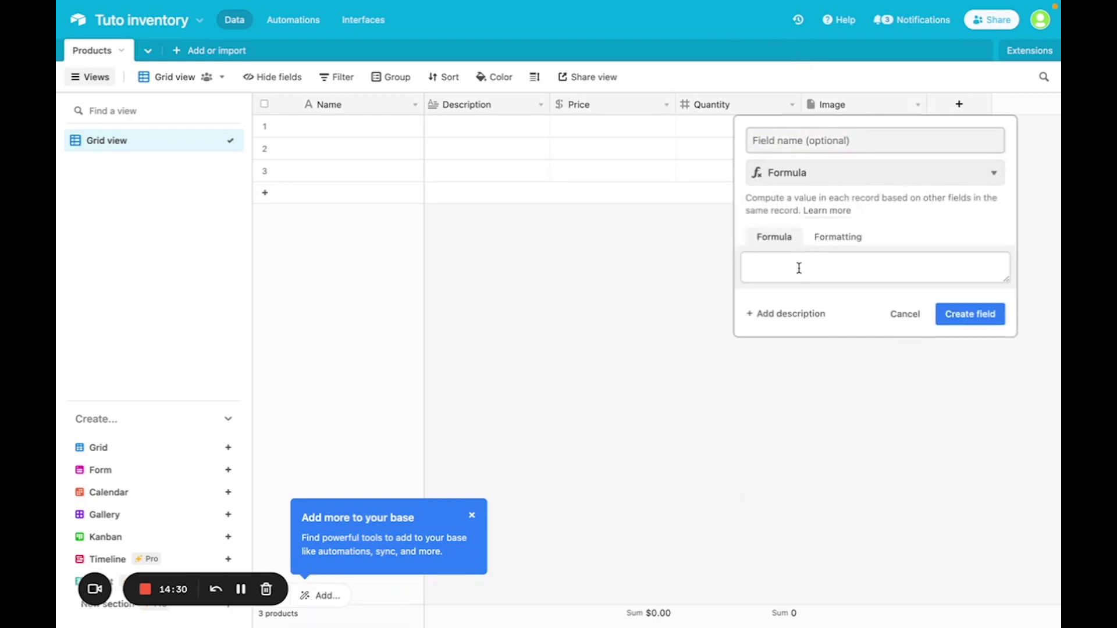
left_click(799, 272)
type("RECO")
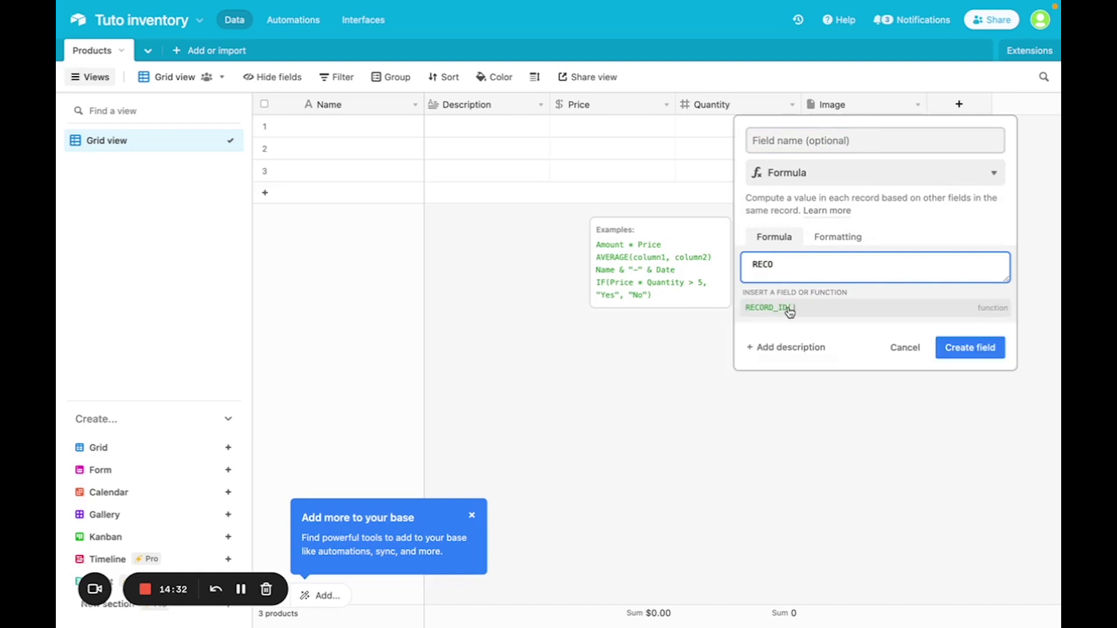
left_click(790, 313)
left_click(963, 317)
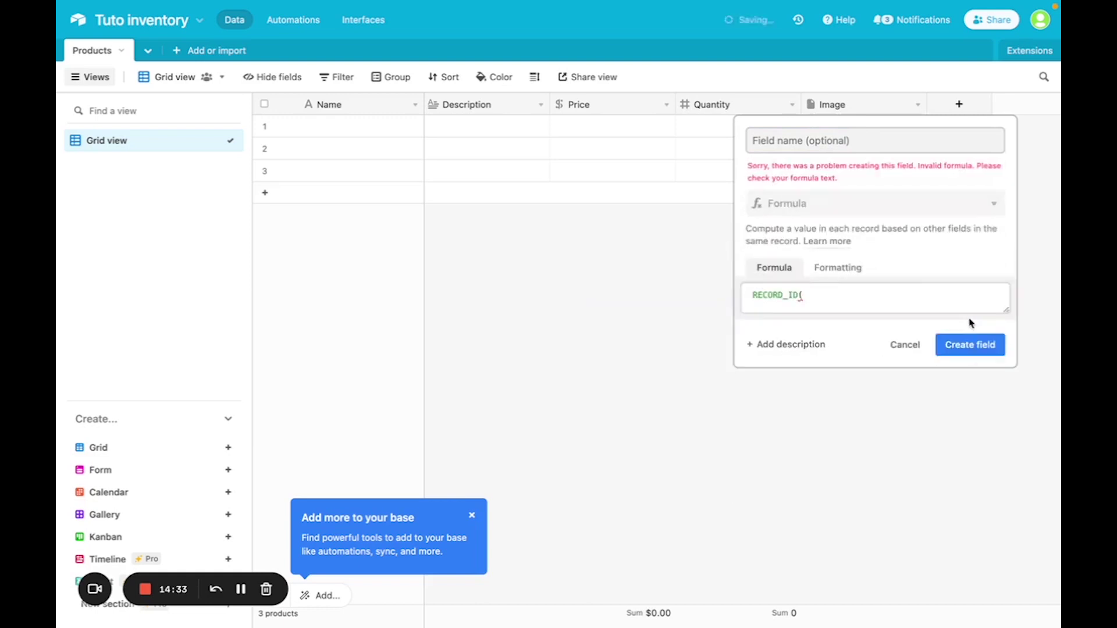
left_click(880, 292)
type(")")
left_click(895, 319)
left_click(955, 347)
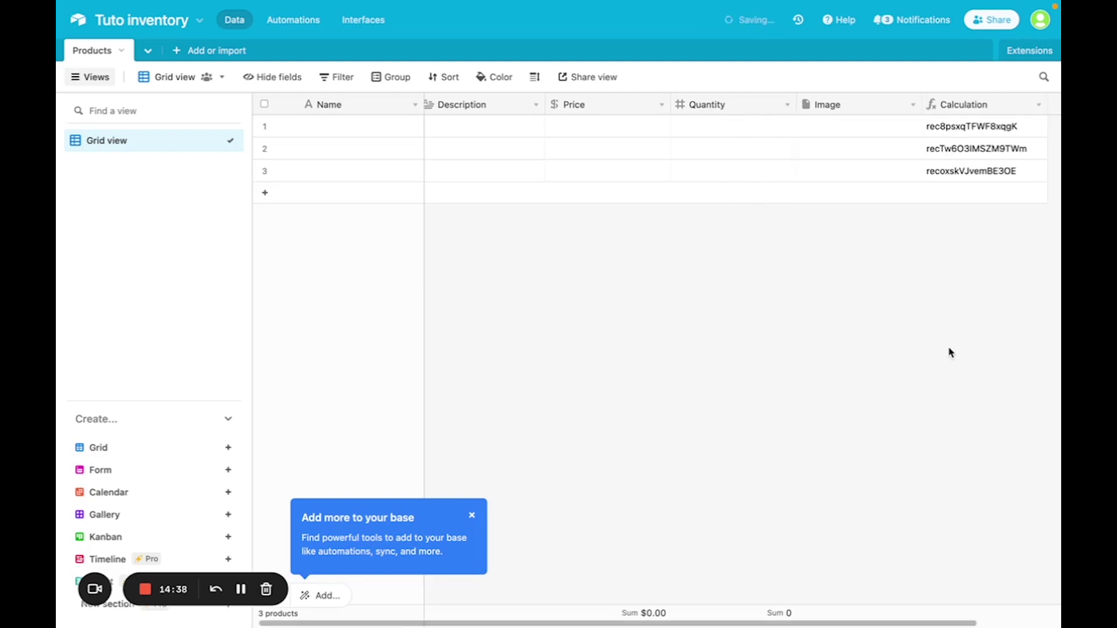
Step: Rename the record ID formula field as "Id"
double_click(952, 106)
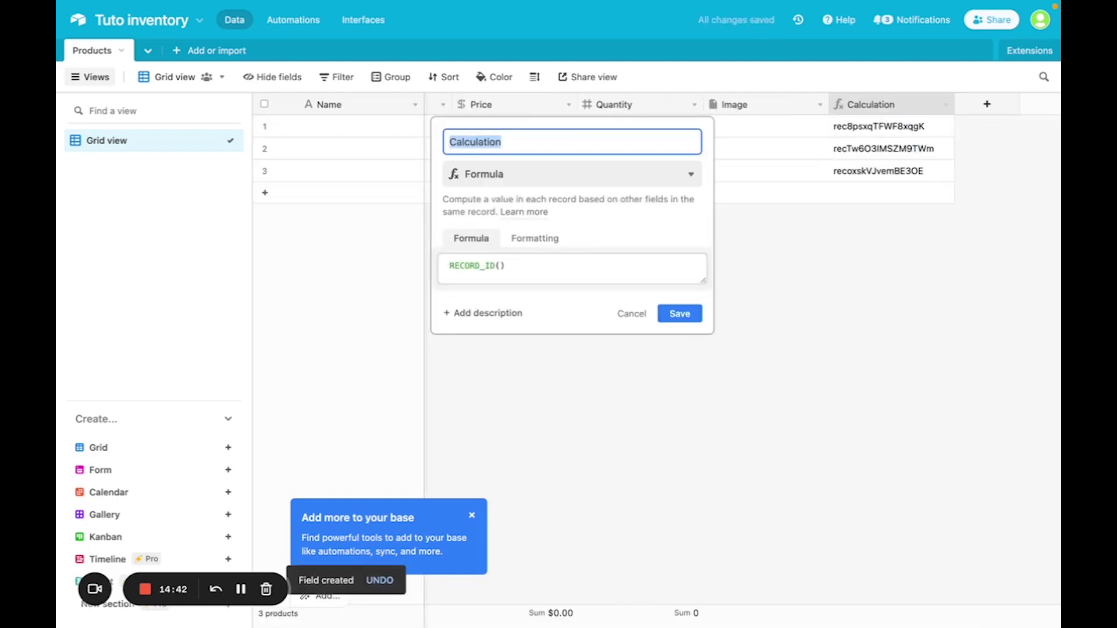
left_click(680, 313)
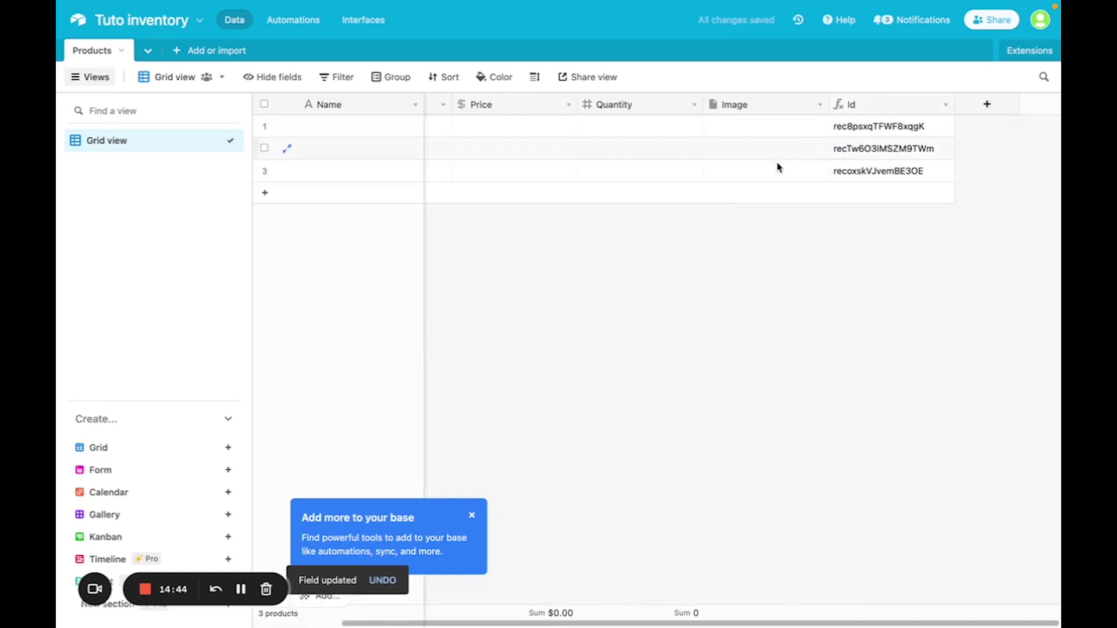
Step: Enter "Plant" as the name of the first product record
scroll(496, 203, "left", 3)
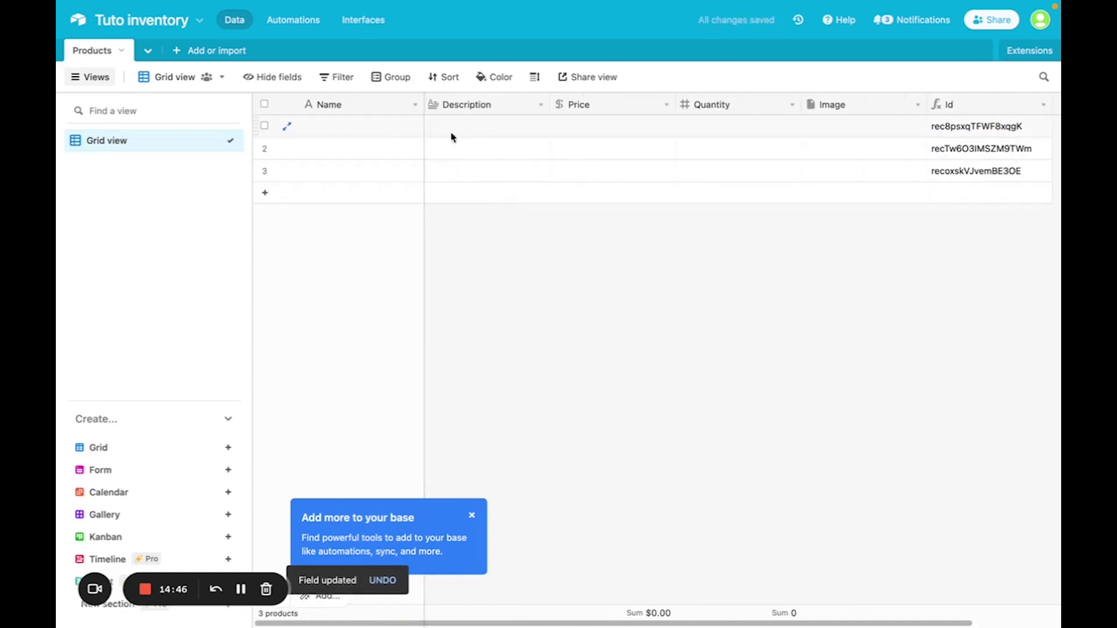
left_click(376, 130)
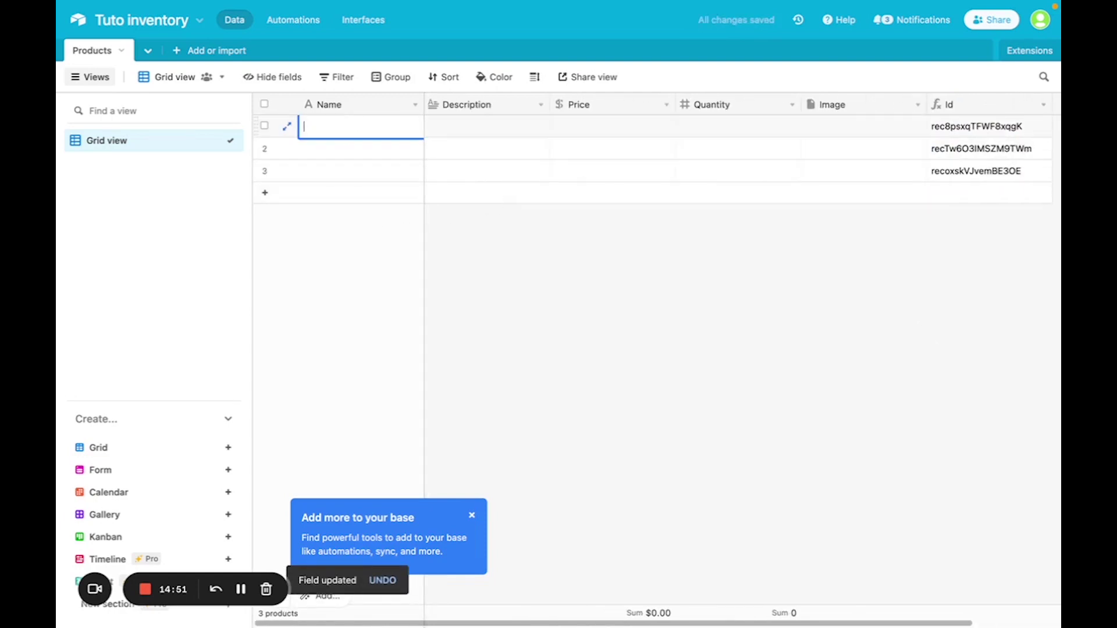
type("Plant")
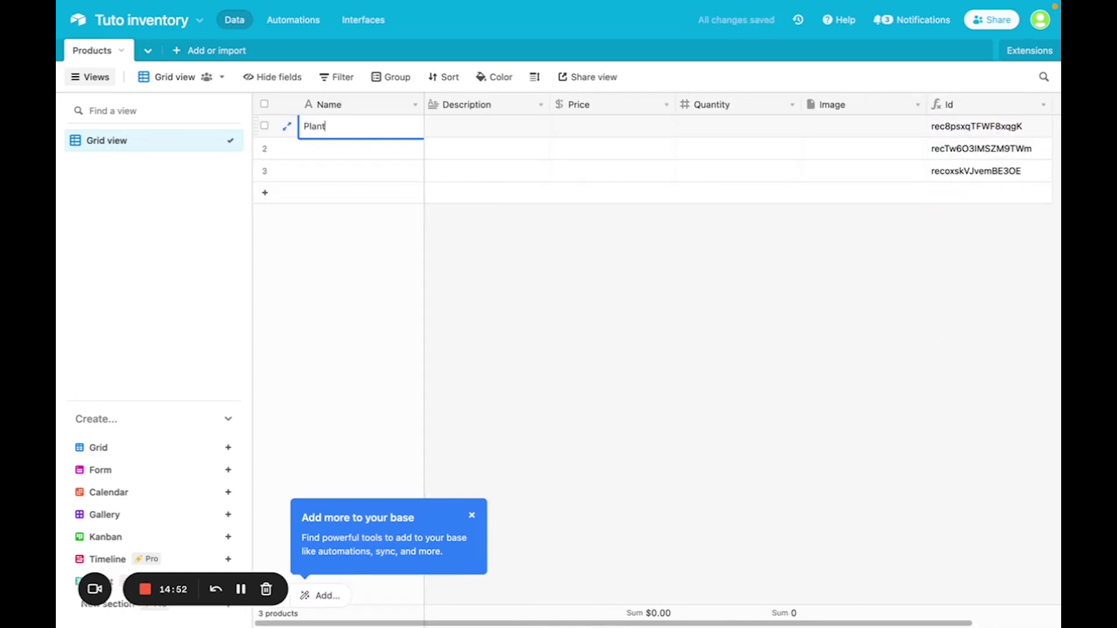
key("Return")
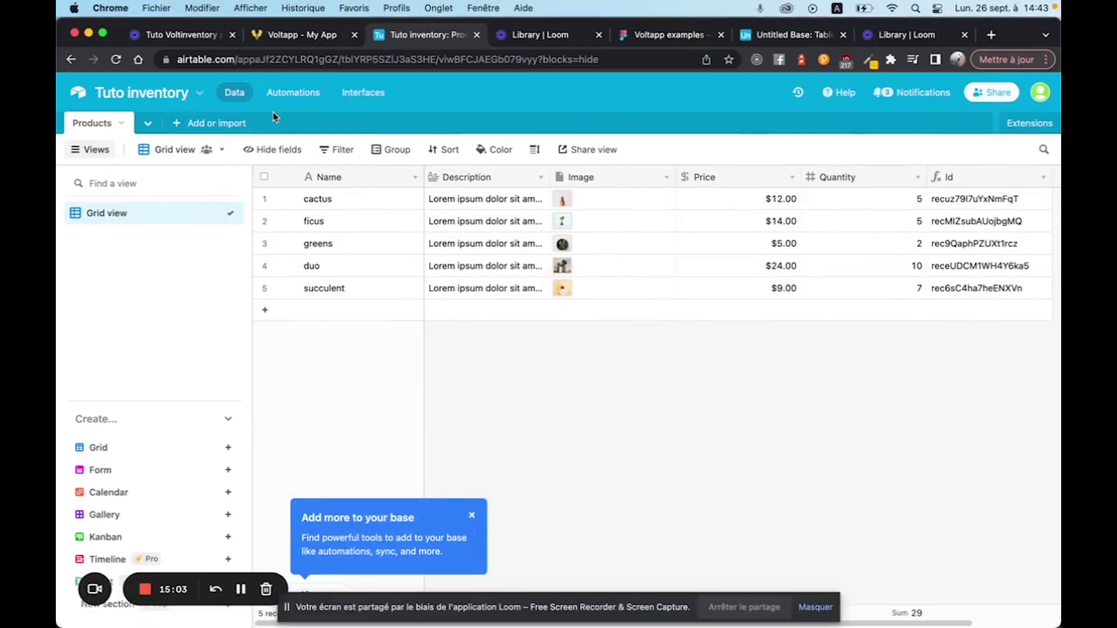
Step: Switch to Voltapp, add an Airtable node under App and nest the main Section inside it
left_click(272, 36)
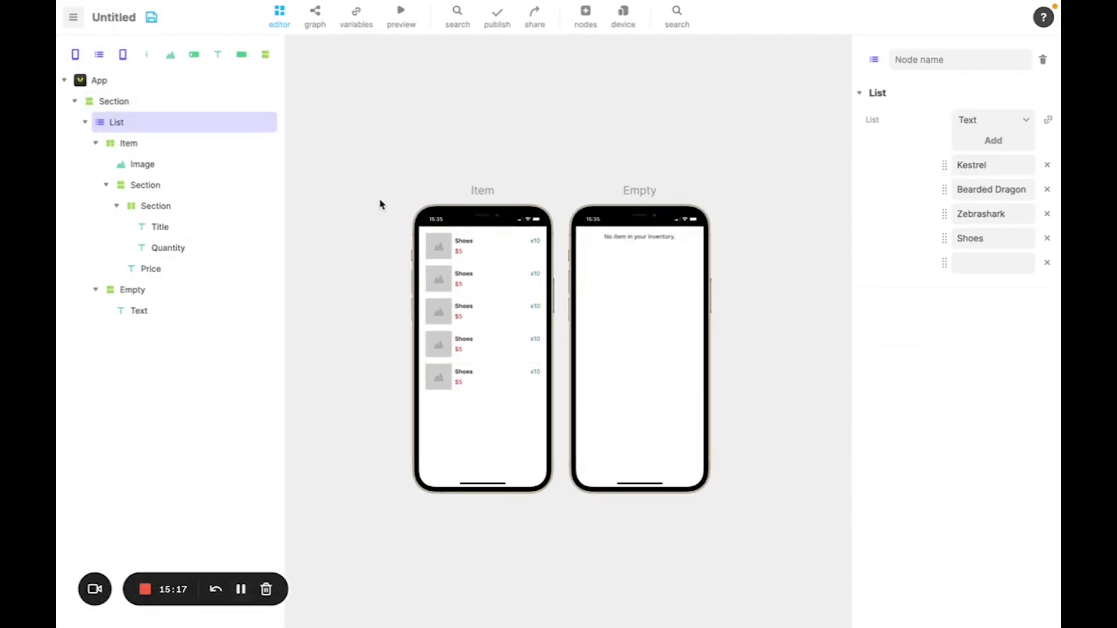
left_click(586, 17)
scroll(536, 421, "down", 5)
scroll(533, 424, "down", 5)
left_click_drag(476, 311, 188, 96)
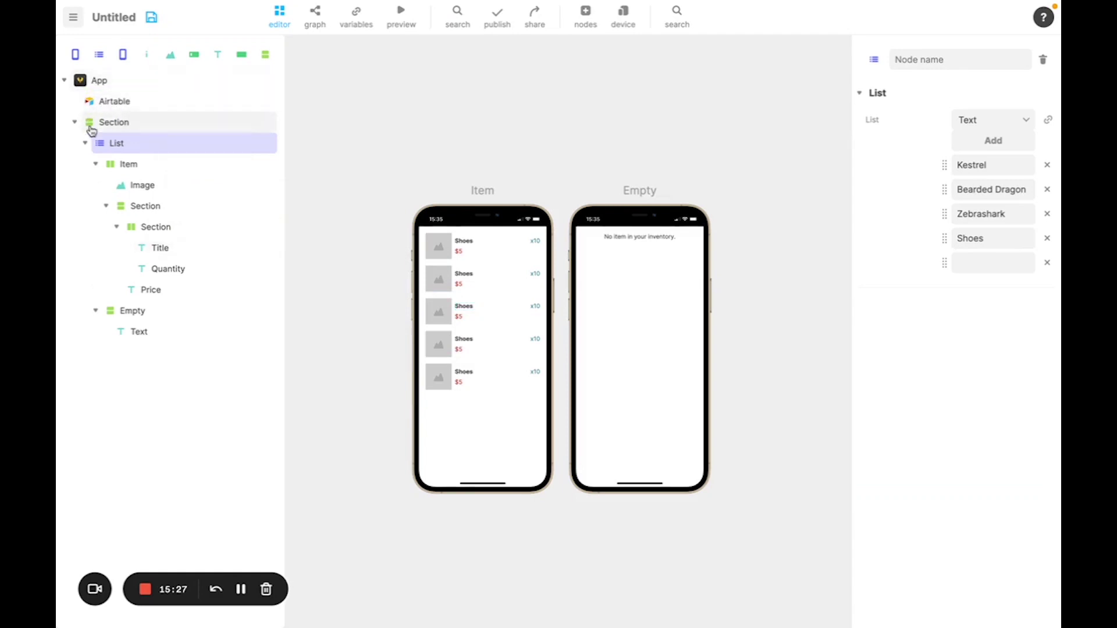
left_click_drag(90, 128, 110, 100)
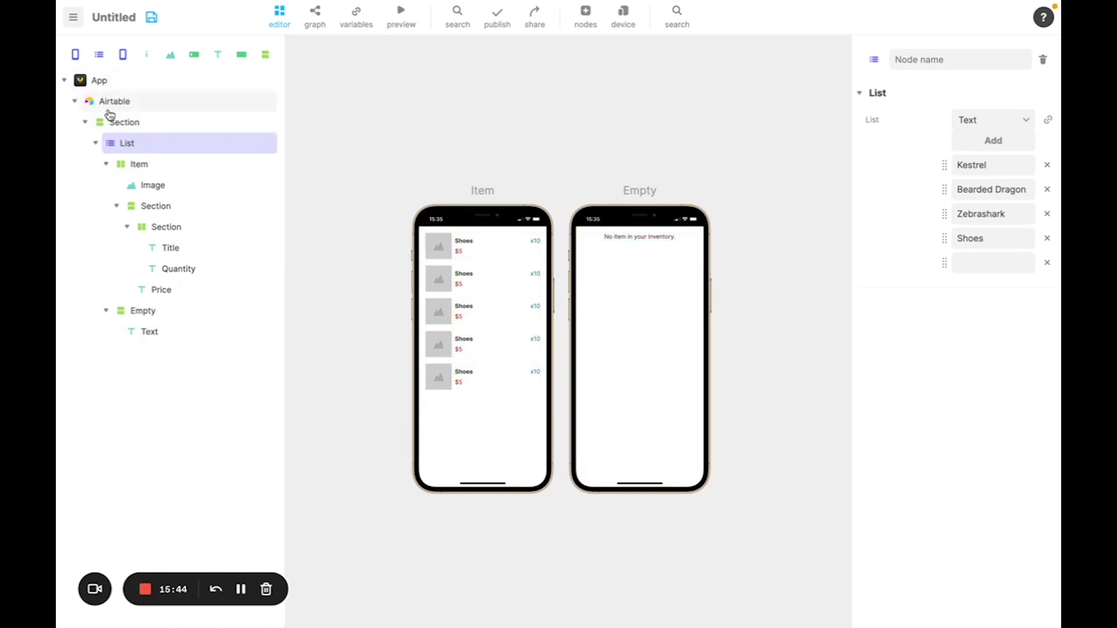
Step: Fill in the Airtable node's API key from the Airtable account page and set its database to Tuto inventory
left_click(113, 102)
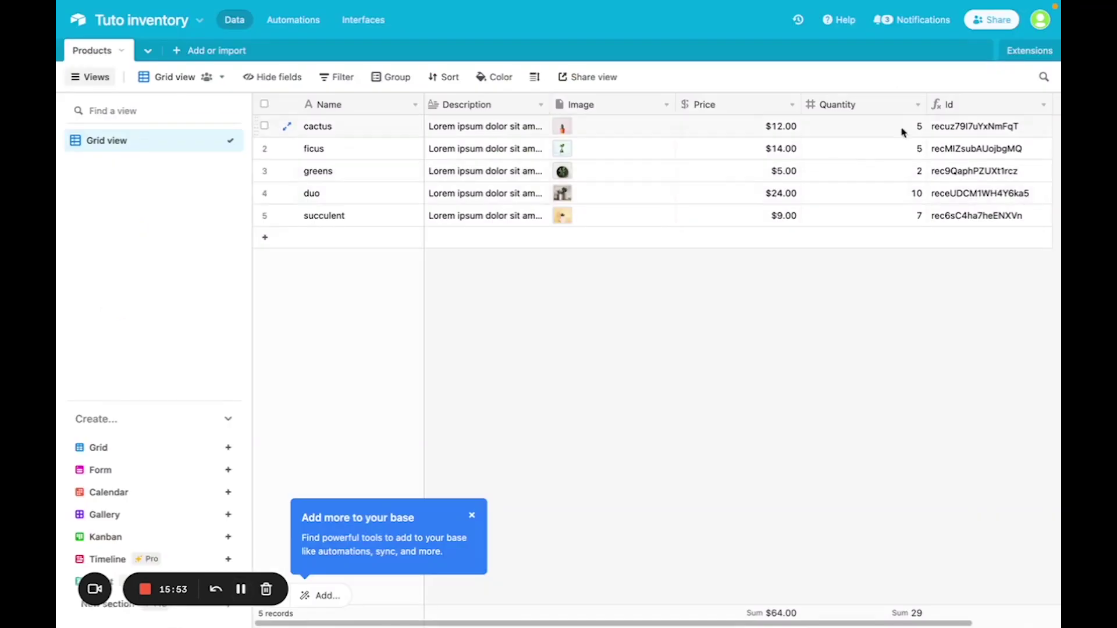
left_click(1039, 21)
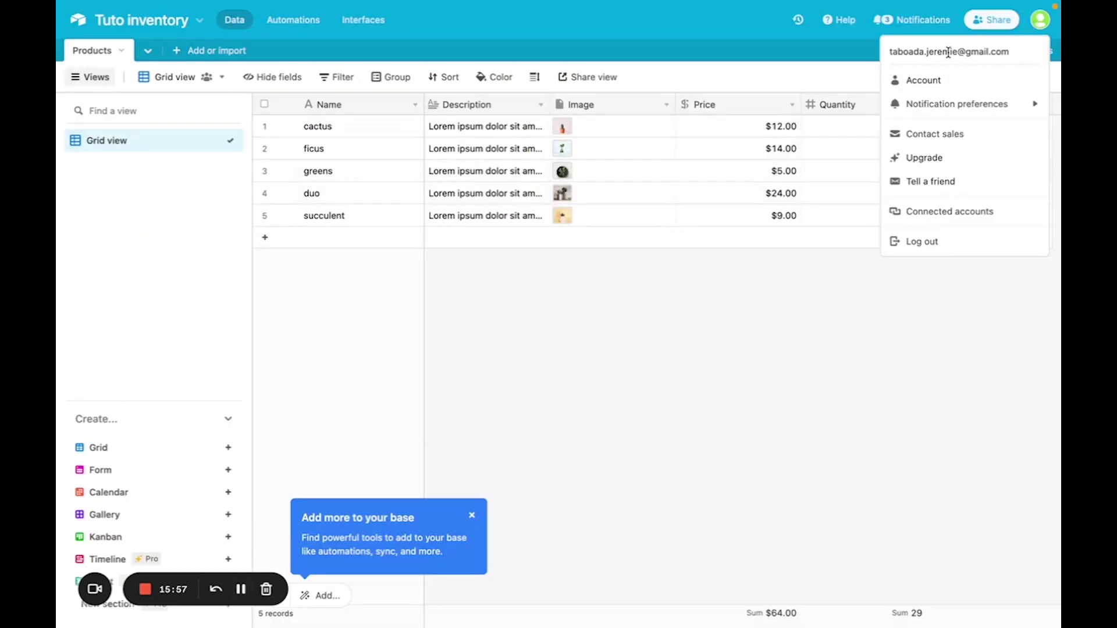
left_click(925, 80)
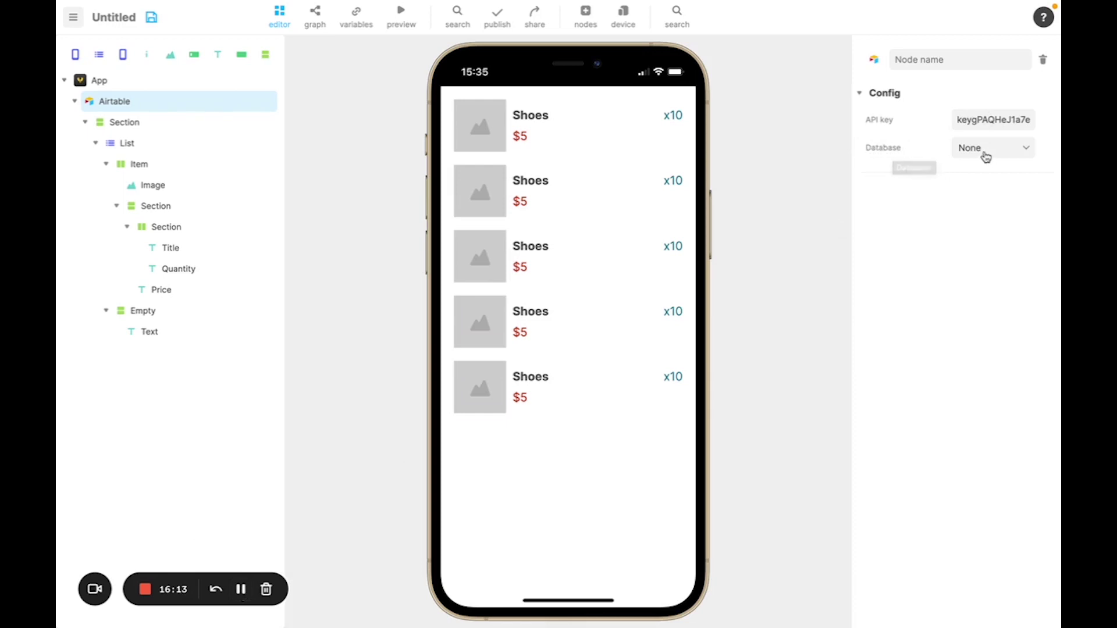
left_click(985, 154)
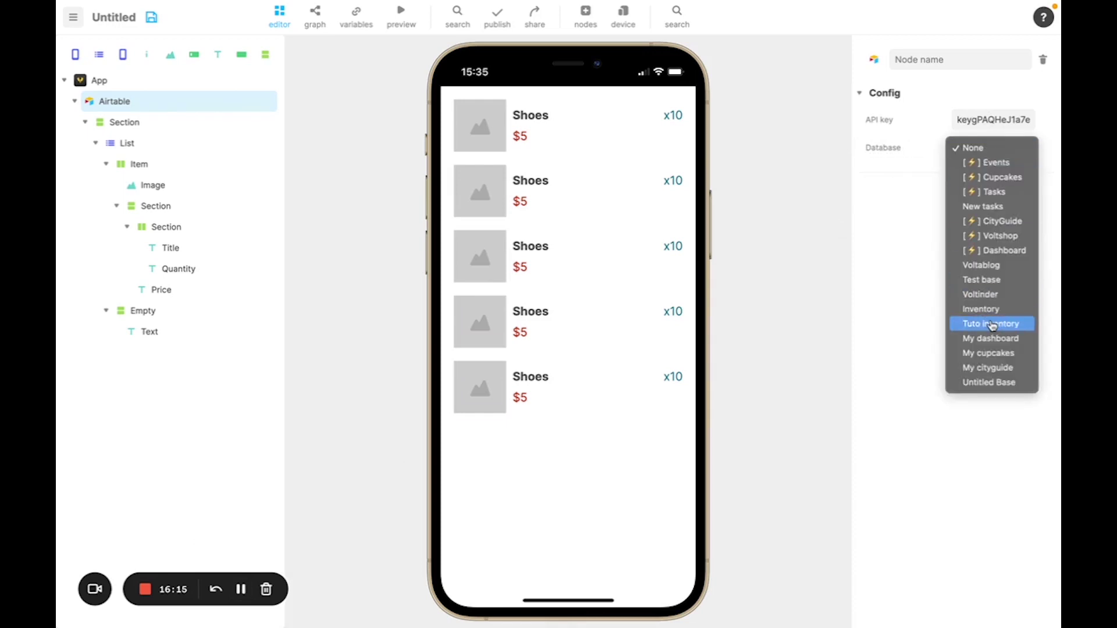
left_click(993, 325)
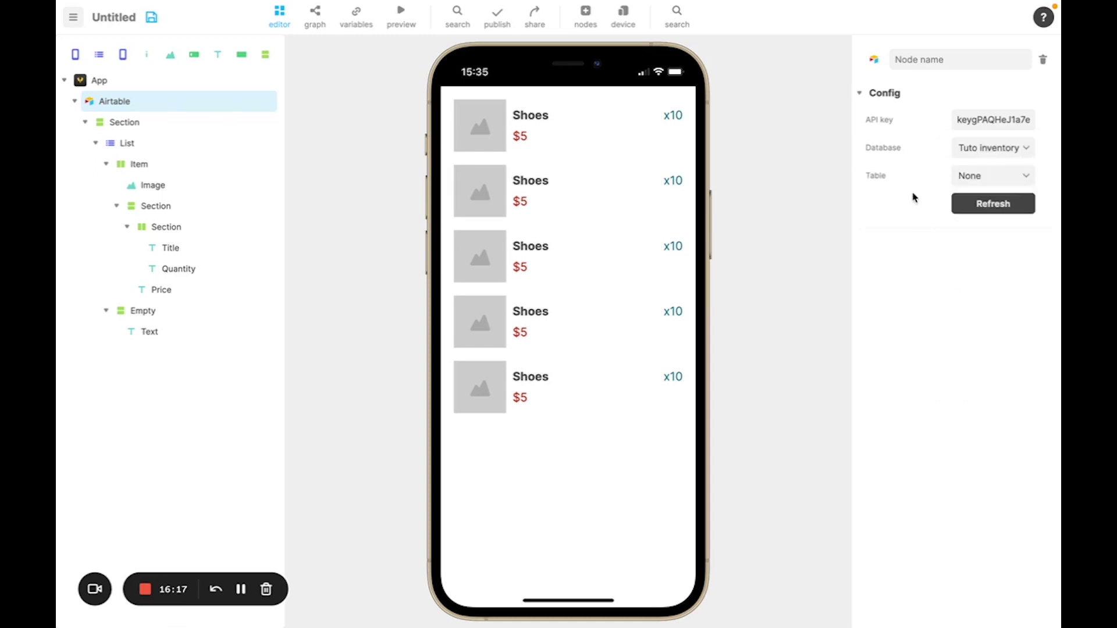
Step: Set the Airtable node's table to Products and add an appear event to the node's graph
left_click(968, 185)
left_click(967, 191)
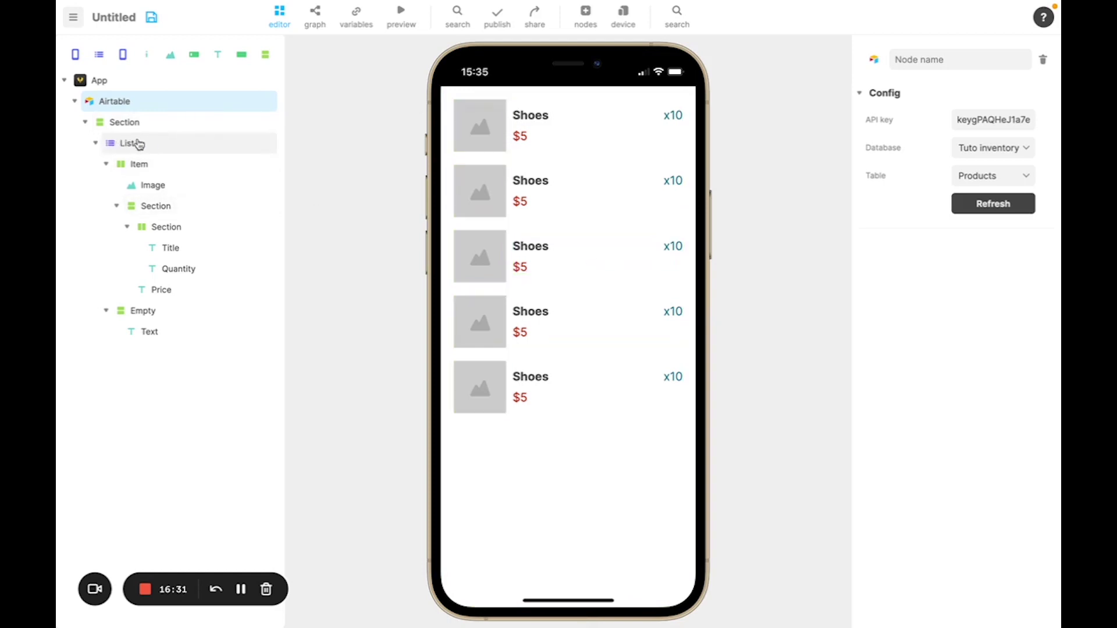
left_click(310, 22)
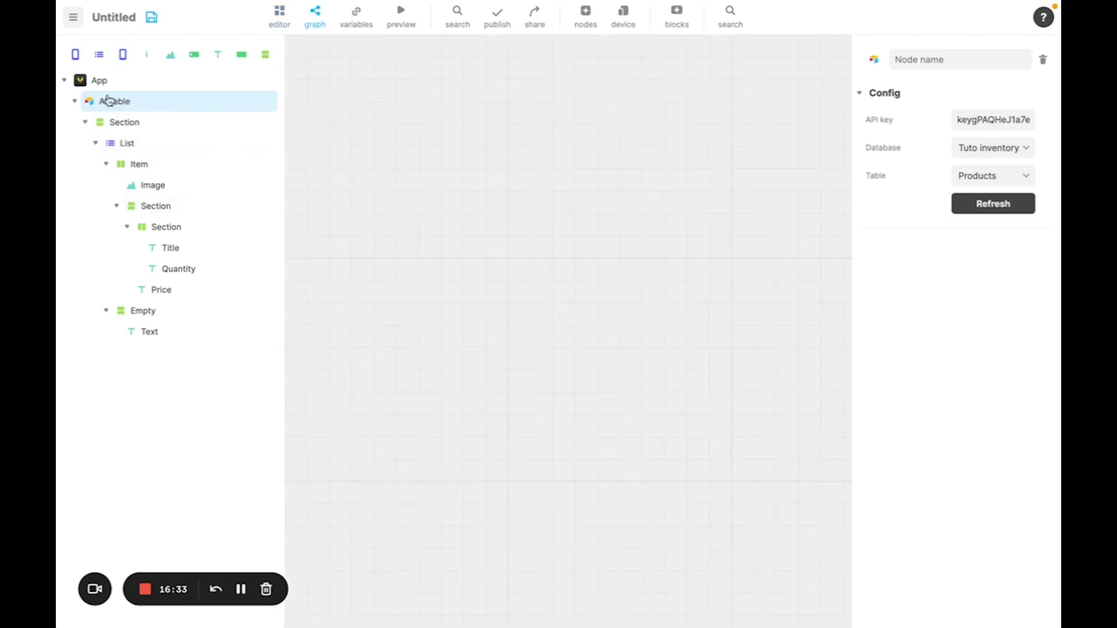
right_click(373, 126)
left_click(435, 143)
left_click(392, 202)
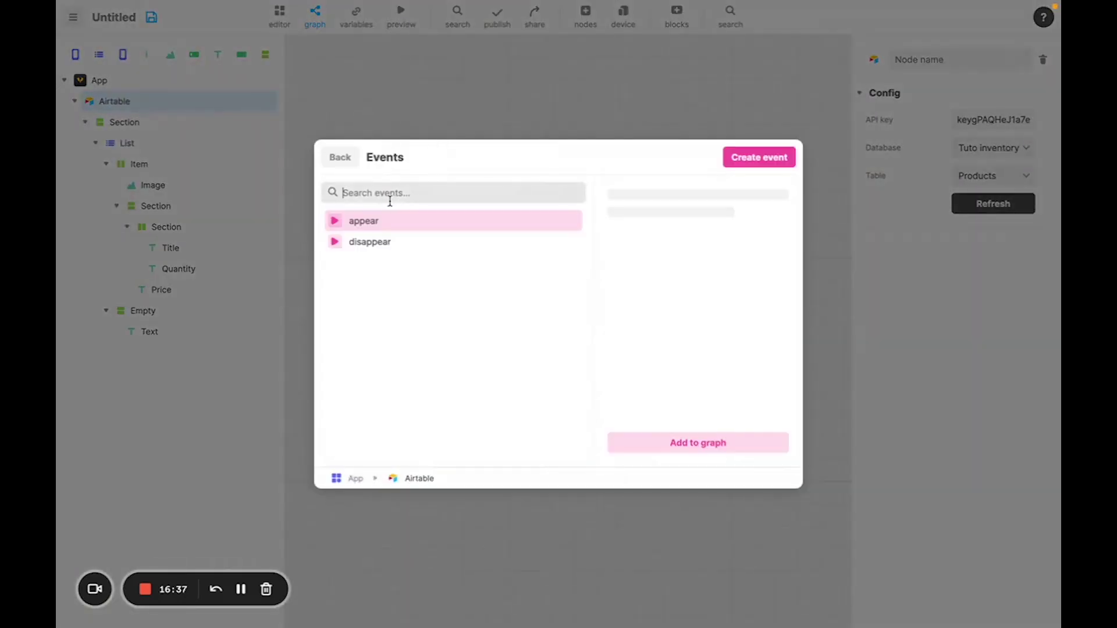
left_click(367, 223)
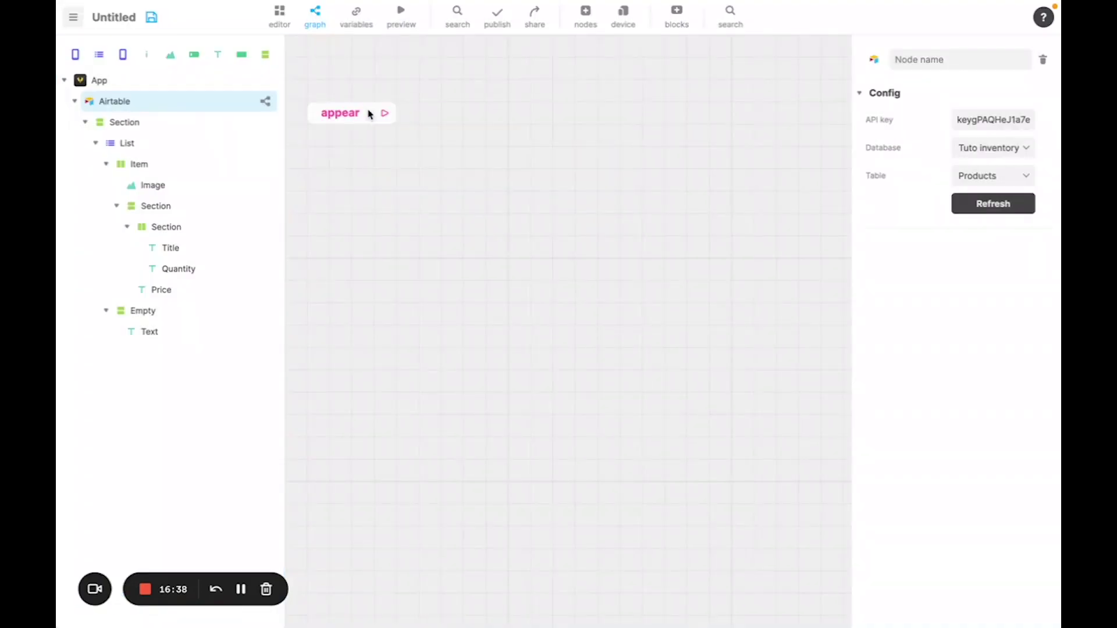
left_click(356, 119)
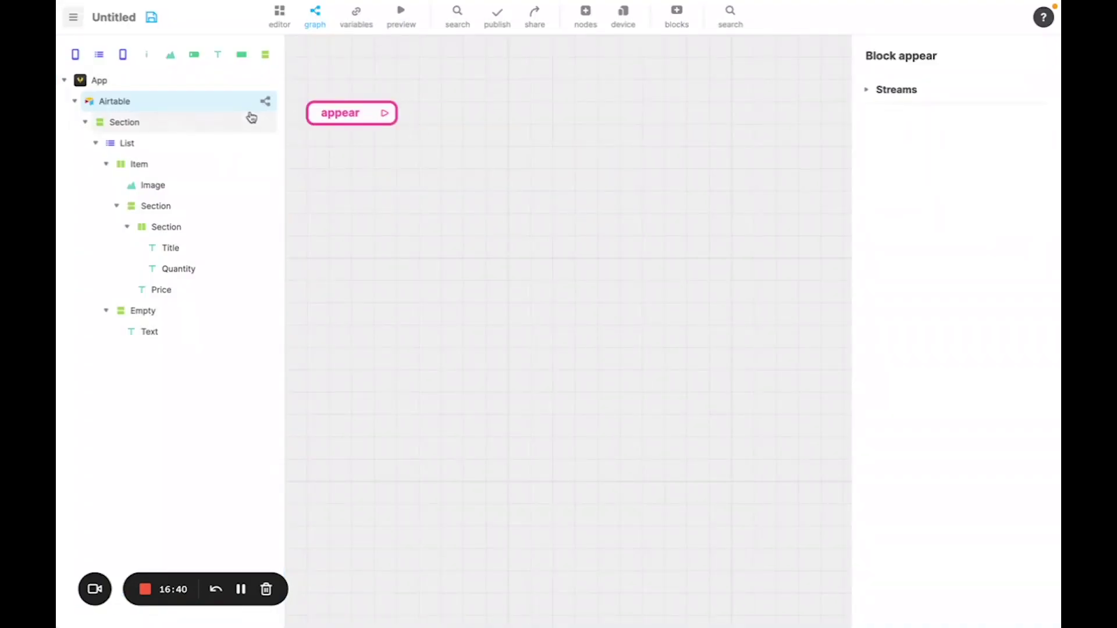
Step: Add a list records action triggered by the appear event and place it beside that event
left_click_drag(385, 113, 528, 115)
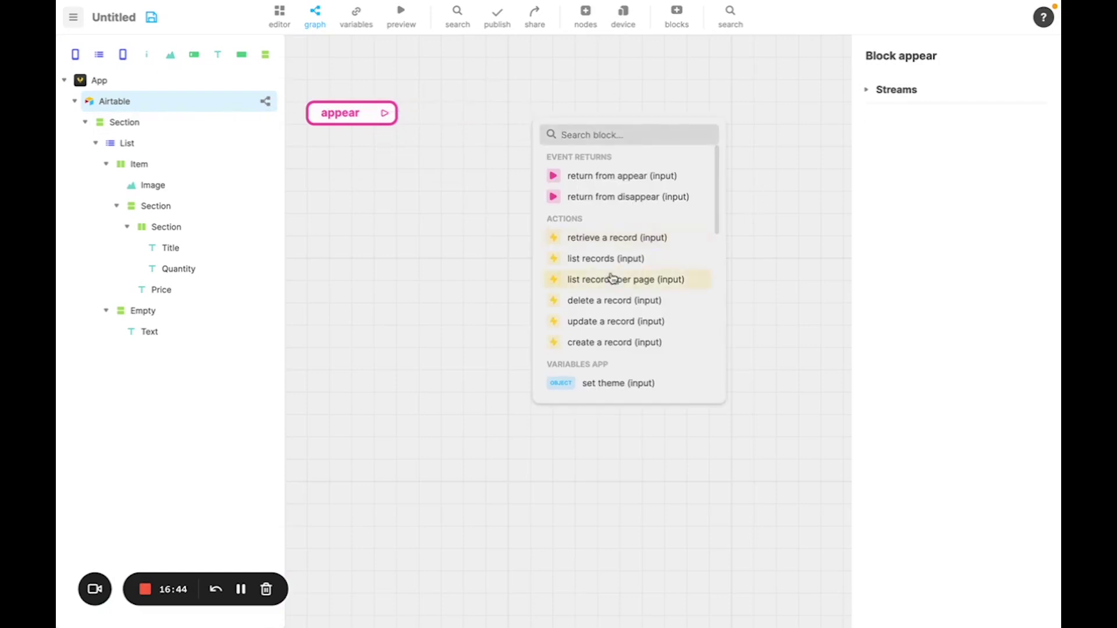
left_click(582, 258)
left_click_drag(585, 125, 500, 125)
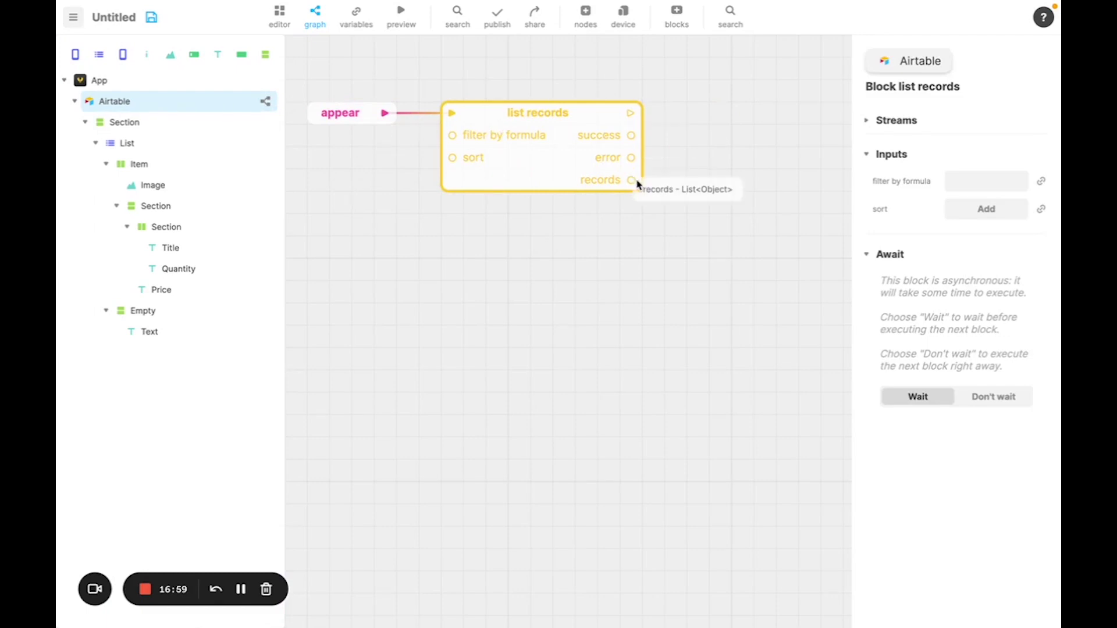
Step: Promote the records output of list records to a variable and connect its set records block to run after list records
left_click_drag(633, 181, 741, 124)
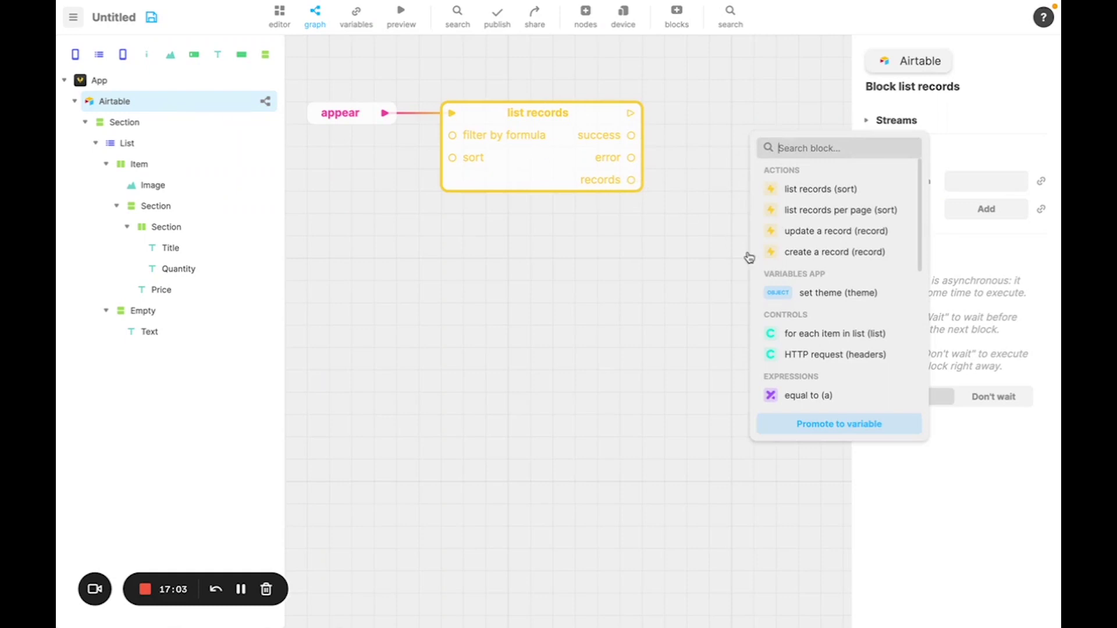
left_click(814, 427)
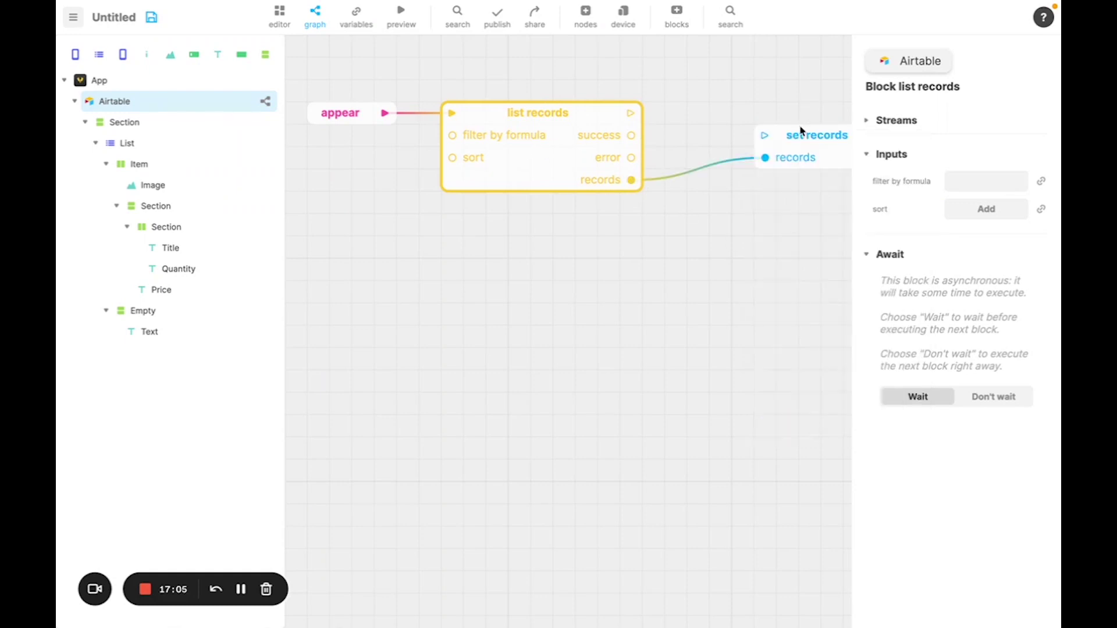
left_click_drag(799, 137, 726, 119)
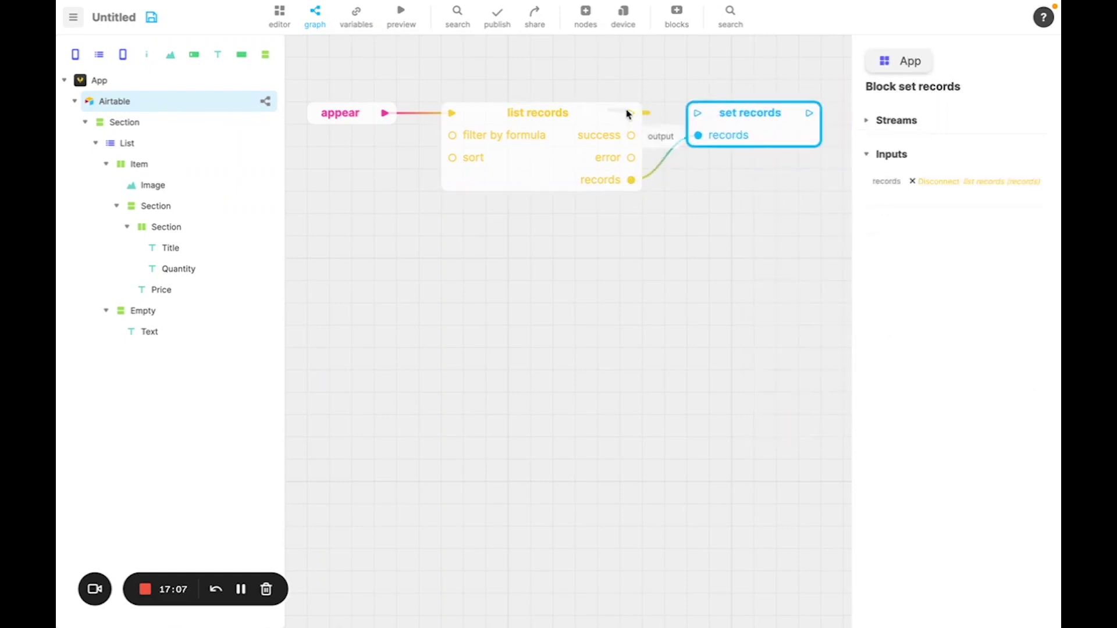
left_click_drag(629, 112, 701, 116)
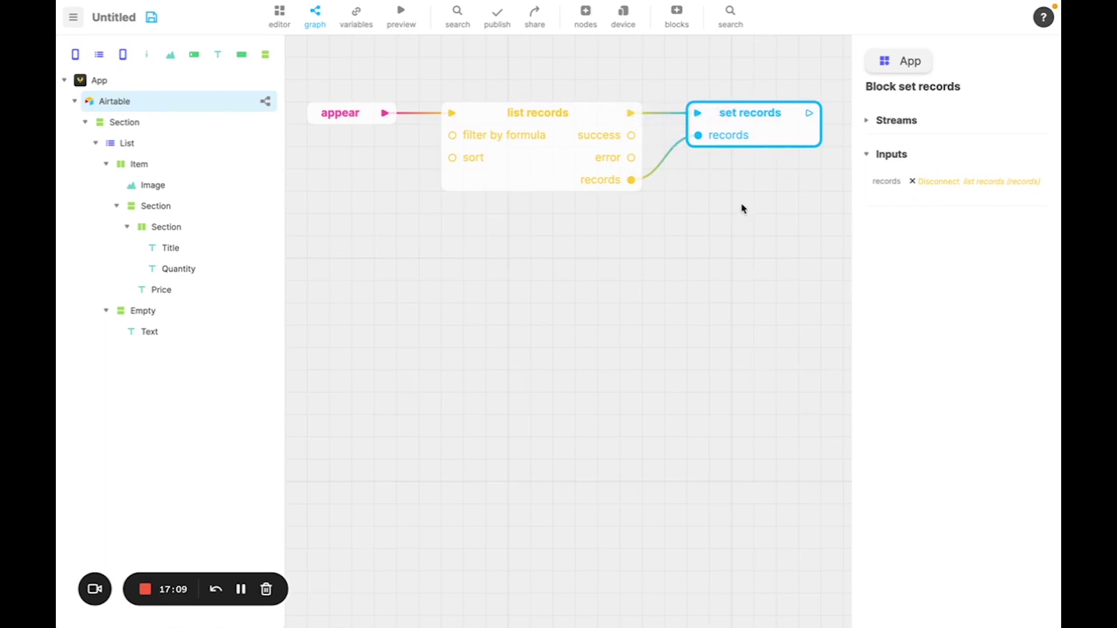
Step: Add a condition block between list records and set records that tests the success output, with set records on its true branch
scroll(741, 209, "down", 5)
left_click(574, 239)
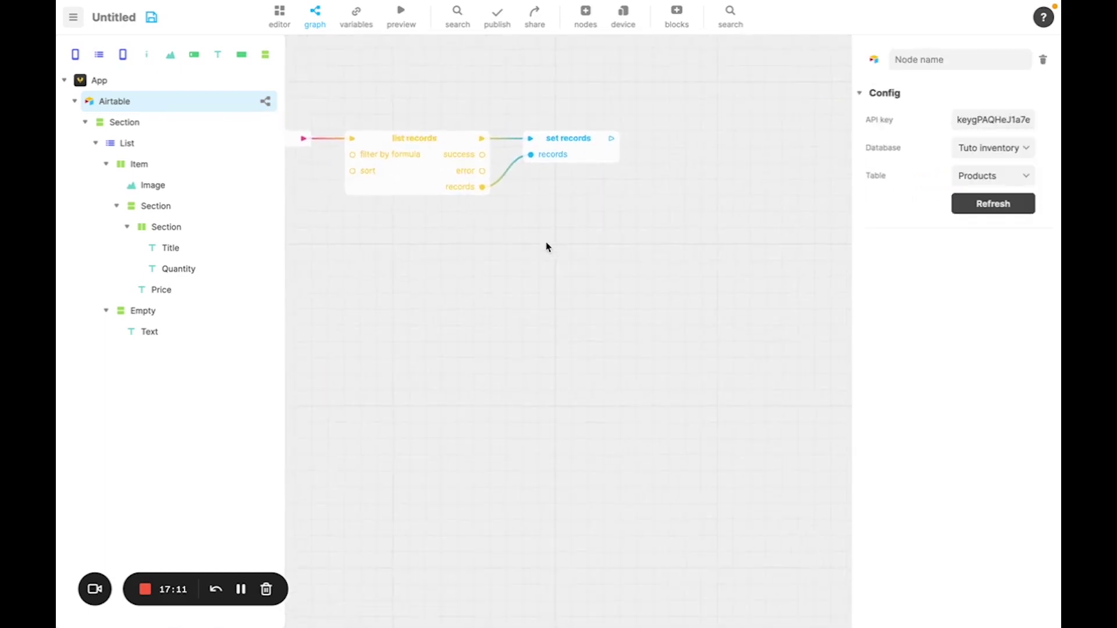
scroll(547, 247, "down", 1)
left_click_drag(556, 153, 696, 154)
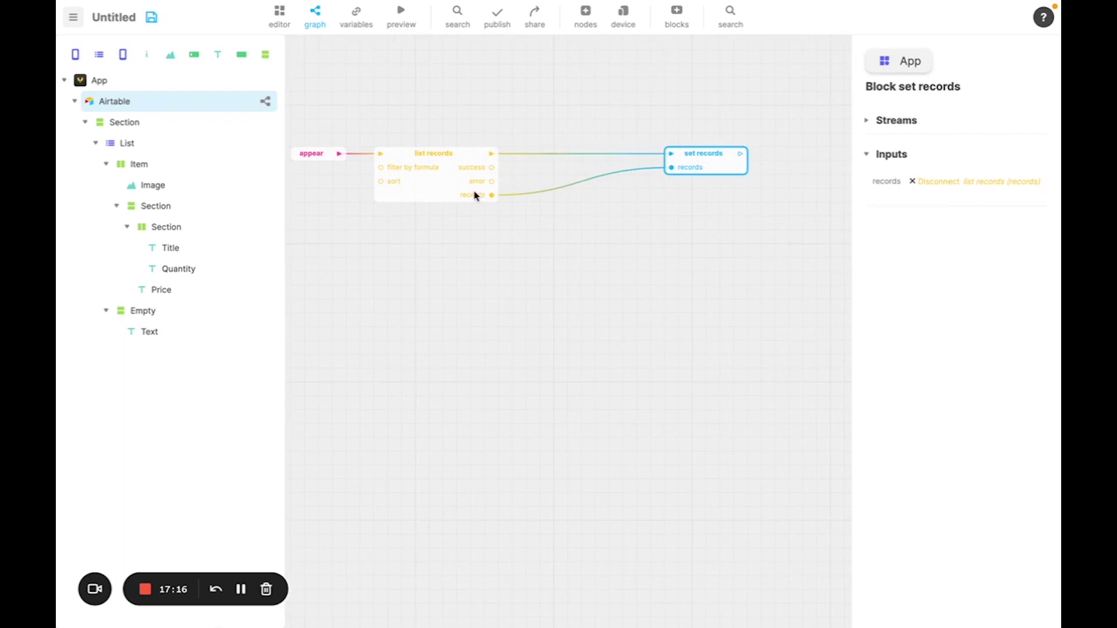
left_click_drag(492, 170, 539, 177)
type("cin")
key("BackSpace")
key("BackSpace")
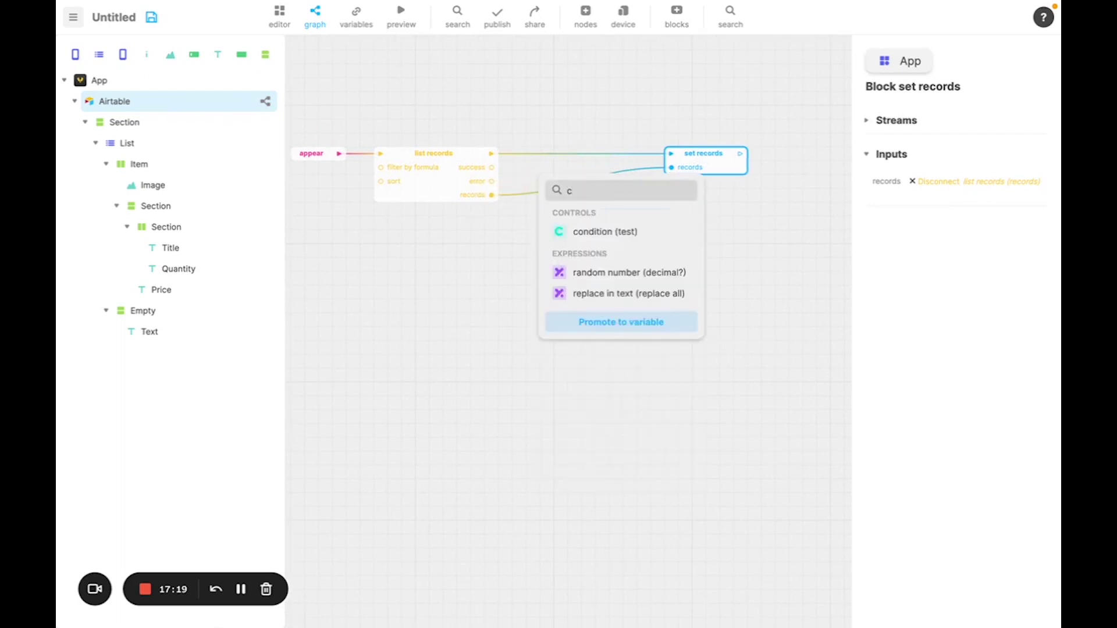
type("on")
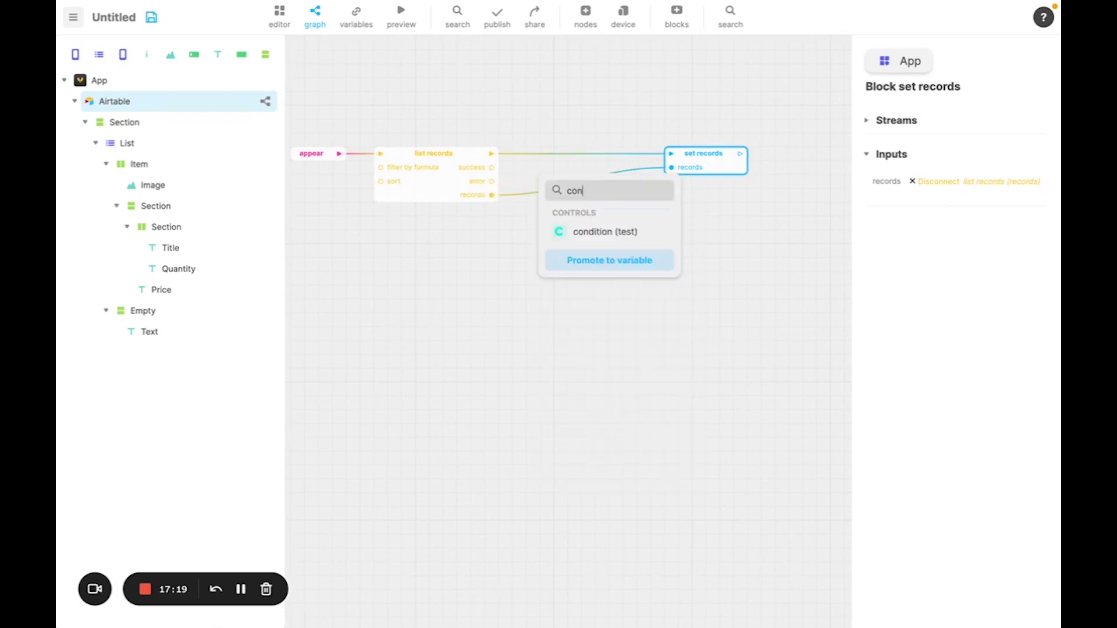
left_click(585, 233)
left_click_drag(588, 187, 586, 161)
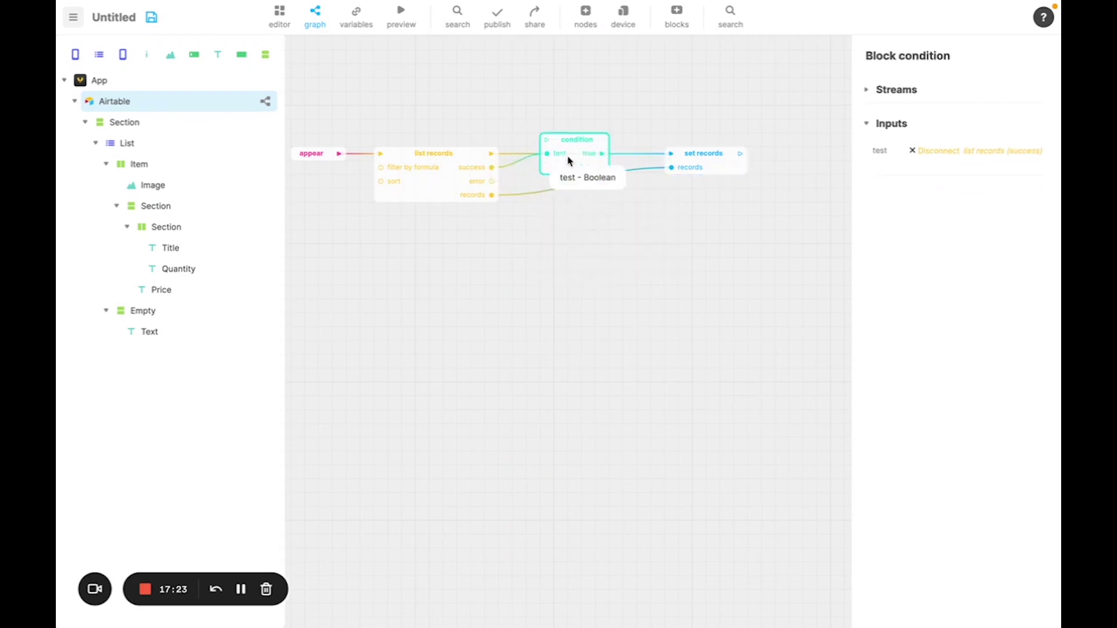
mouse_move(579, 159)
left_mouse_down()
mouse_move(581, 198)
mouse_move(577, 173)
left_mouse_up()
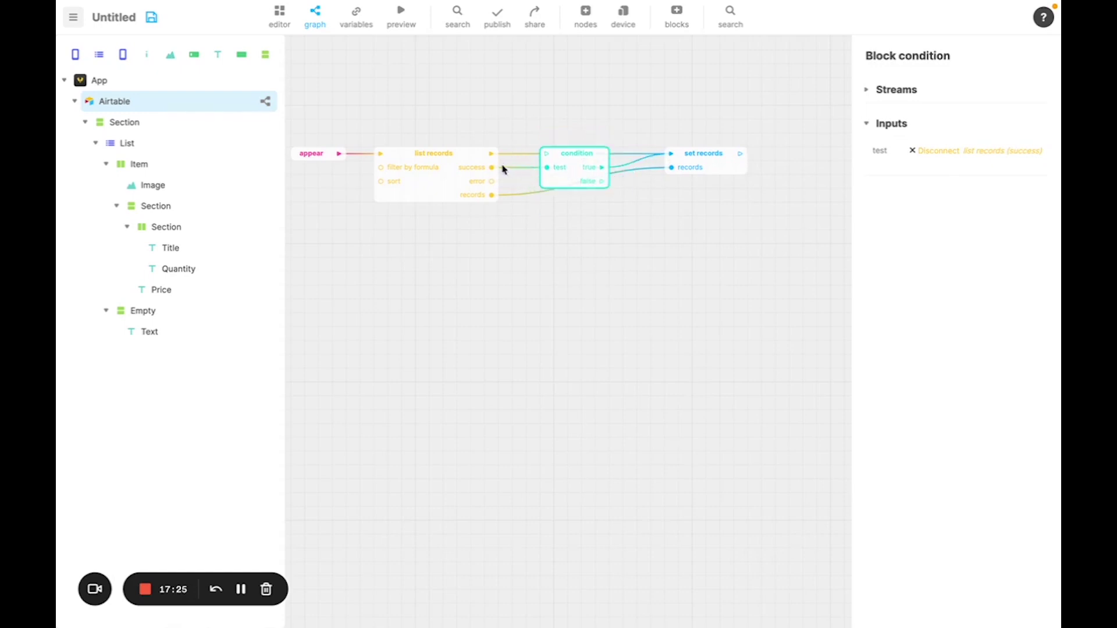
Step: Run the condition after list records and add a debug block on its false branch with the error output as its text
left_click_drag(492, 154, 649, 229)
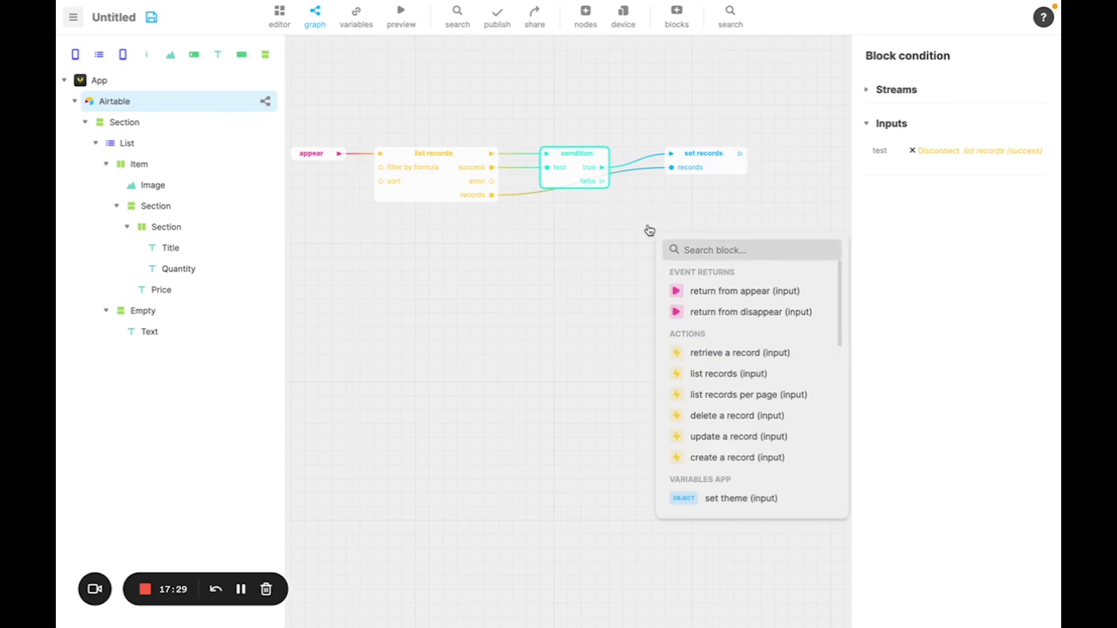
type("deb")
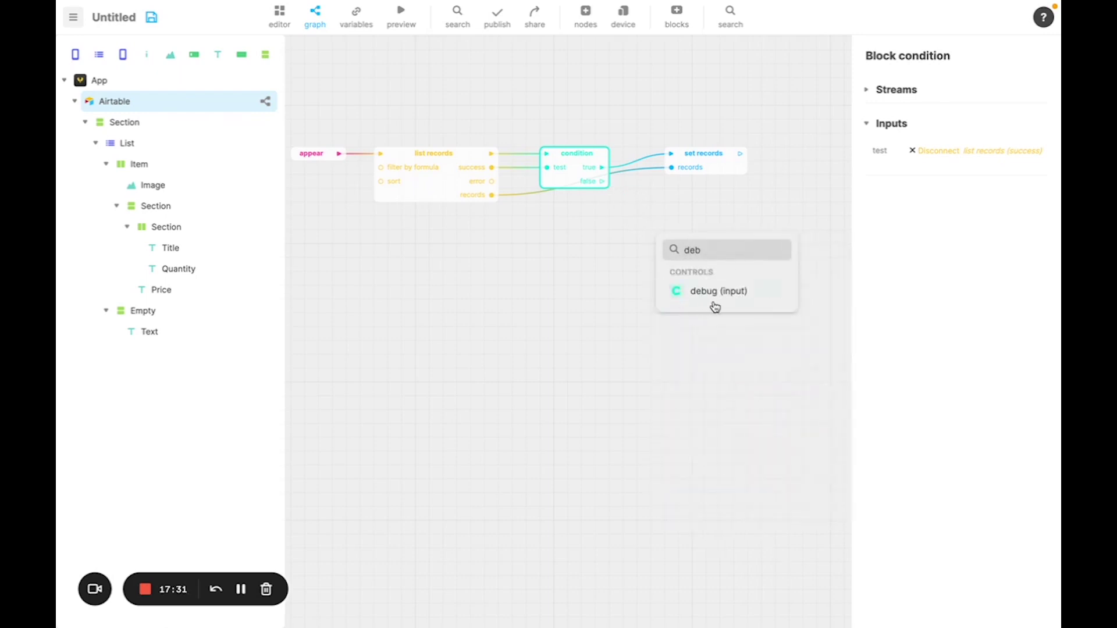
left_click(711, 294)
left_click_drag(683, 256, 696, 214)
left_click_drag(481, 187, 674, 210)
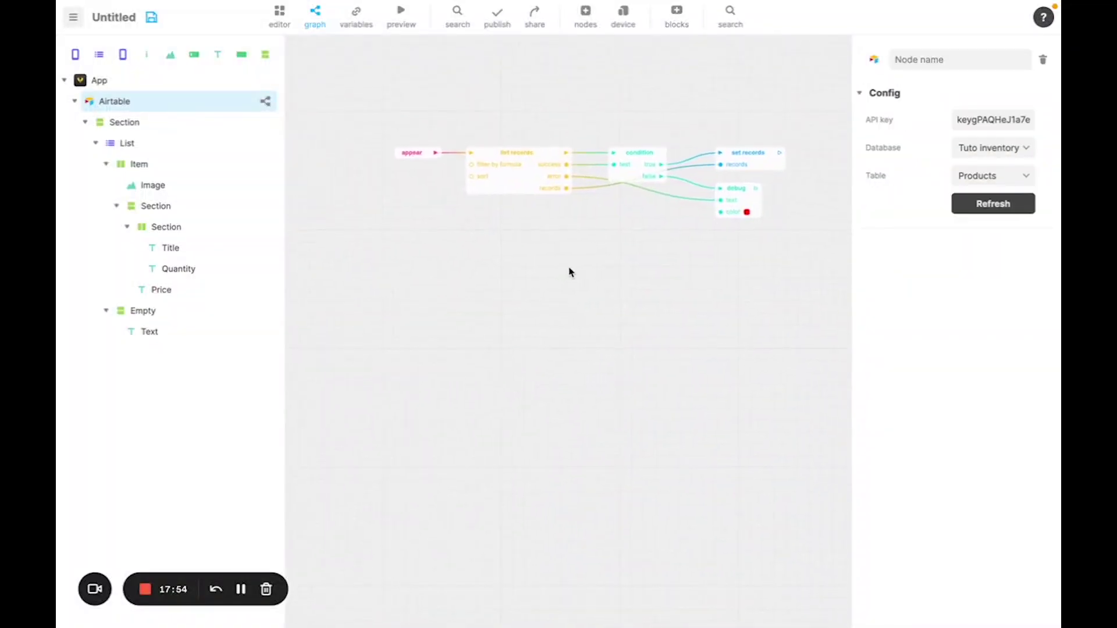
Step: Rename the records variable as "products"
left_click(739, 156)
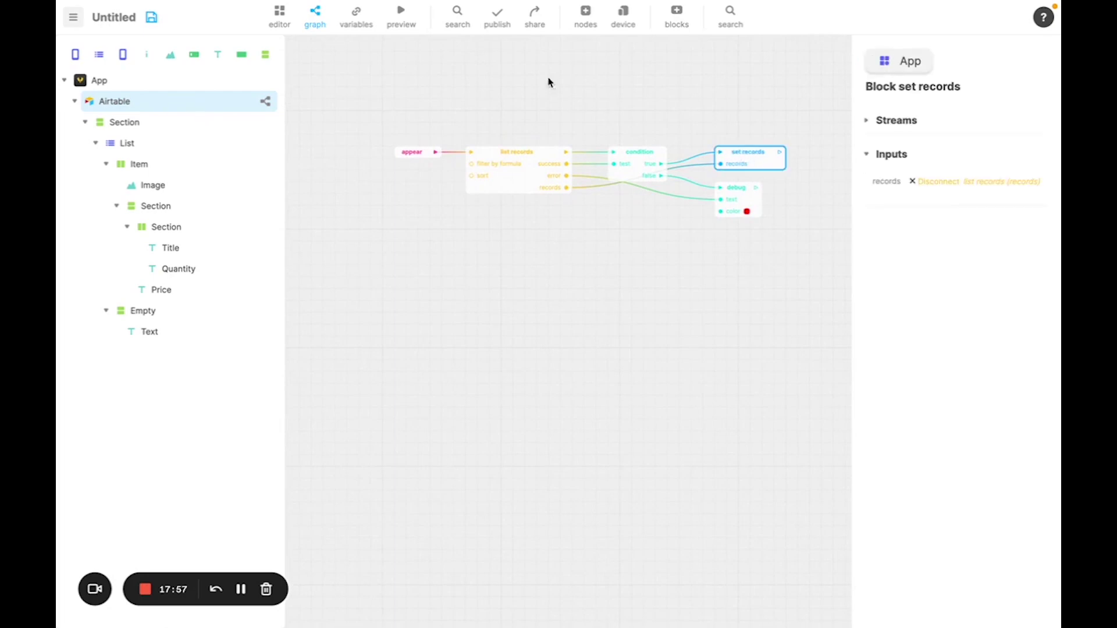
left_click(354, 15)
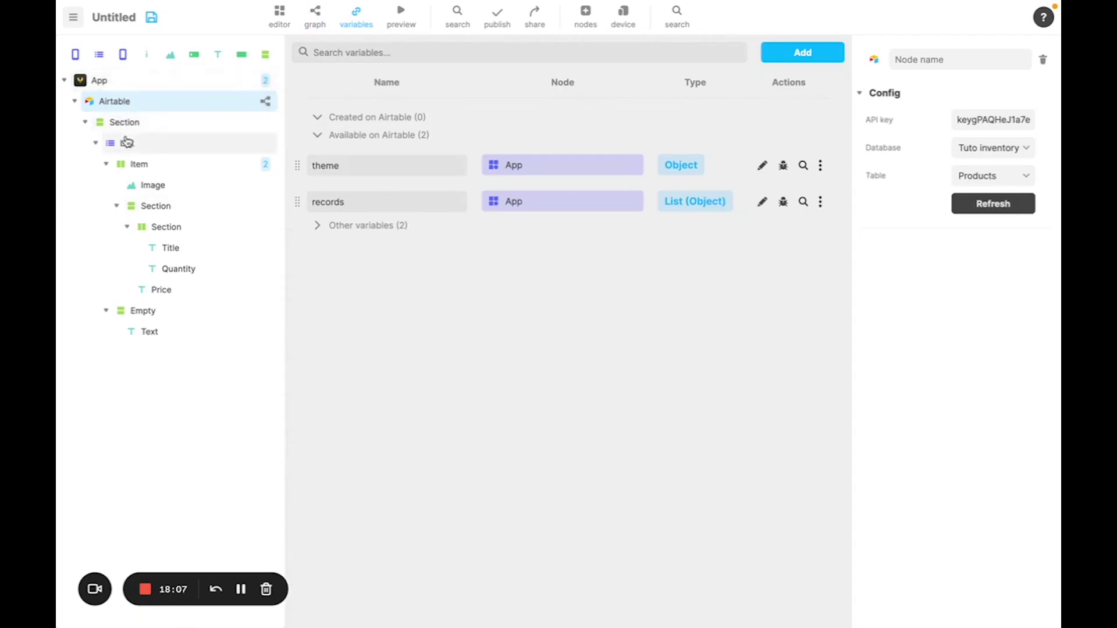
double_click(348, 203)
type("products")
left_click(454, 284)
Step: Link the List node's list to the products variable
left_click(185, 149)
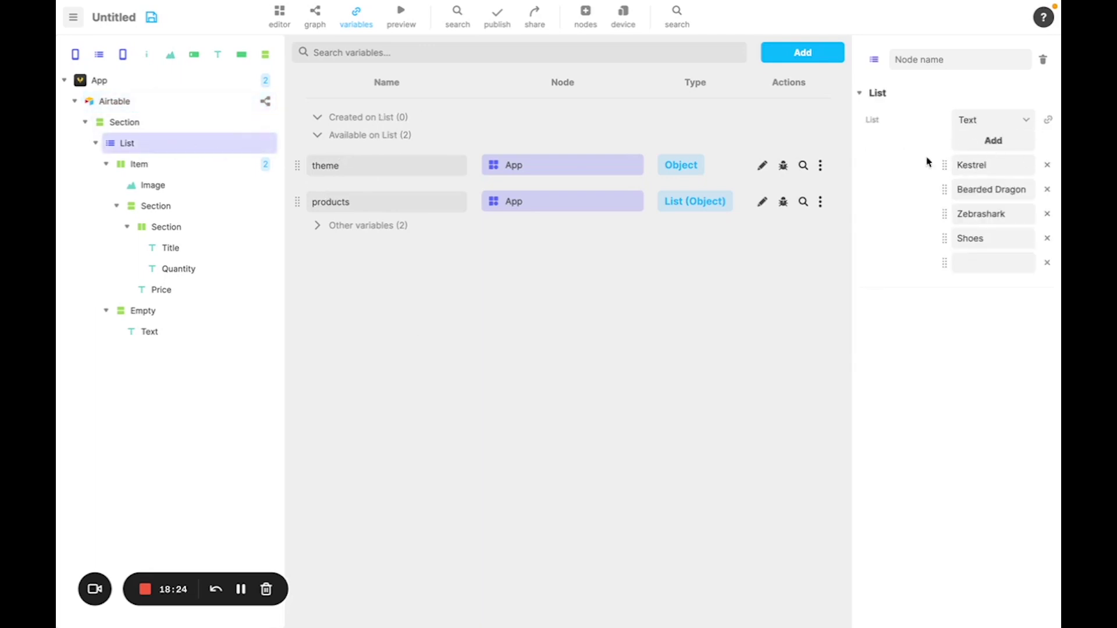
left_click(1050, 120)
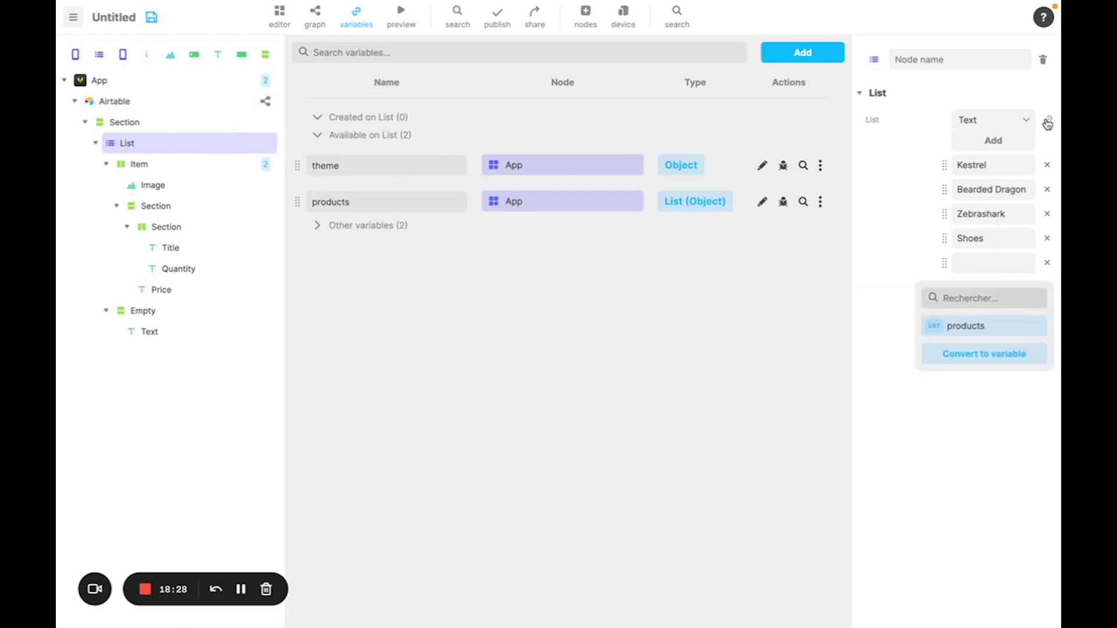
left_click(961, 326)
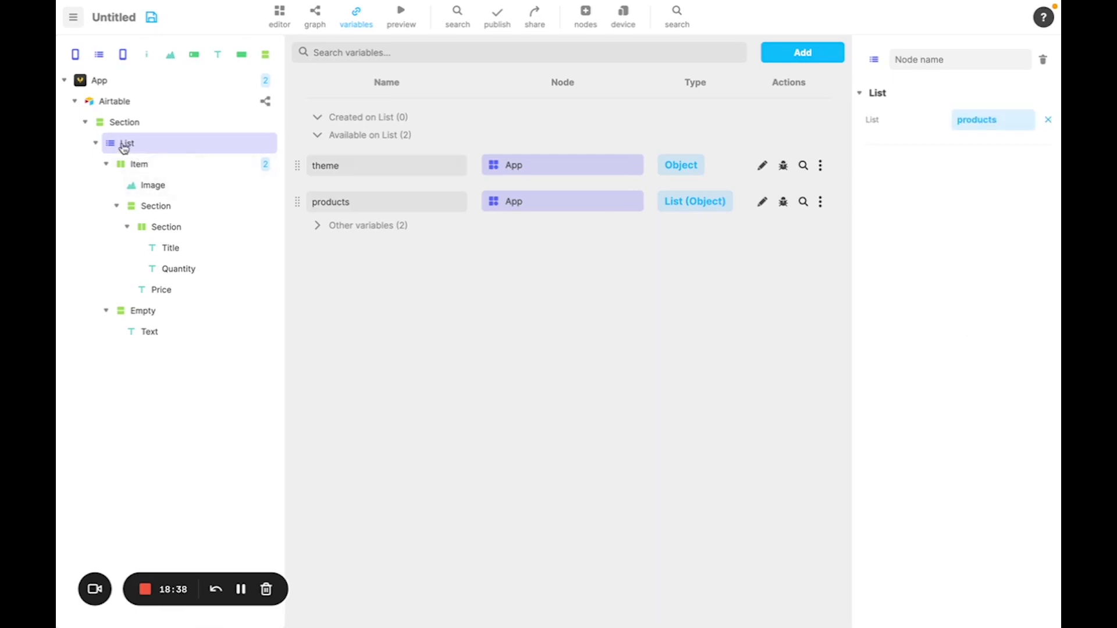
Step: Link the Title text's value to item.Name
left_click(188, 170)
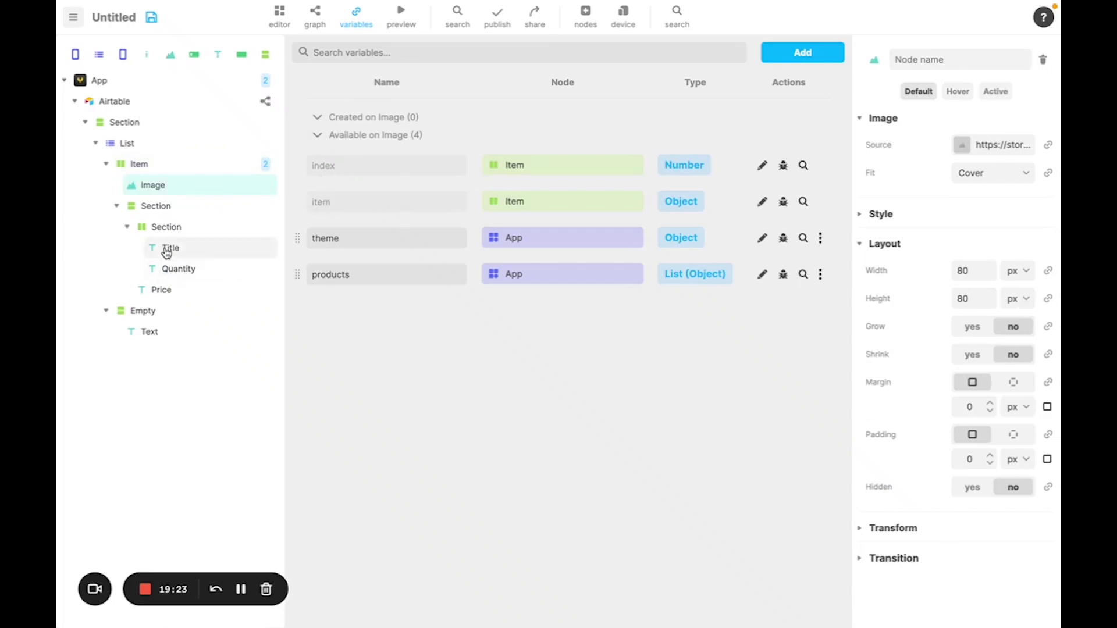
left_click(167, 248)
left_click(1045, 148)
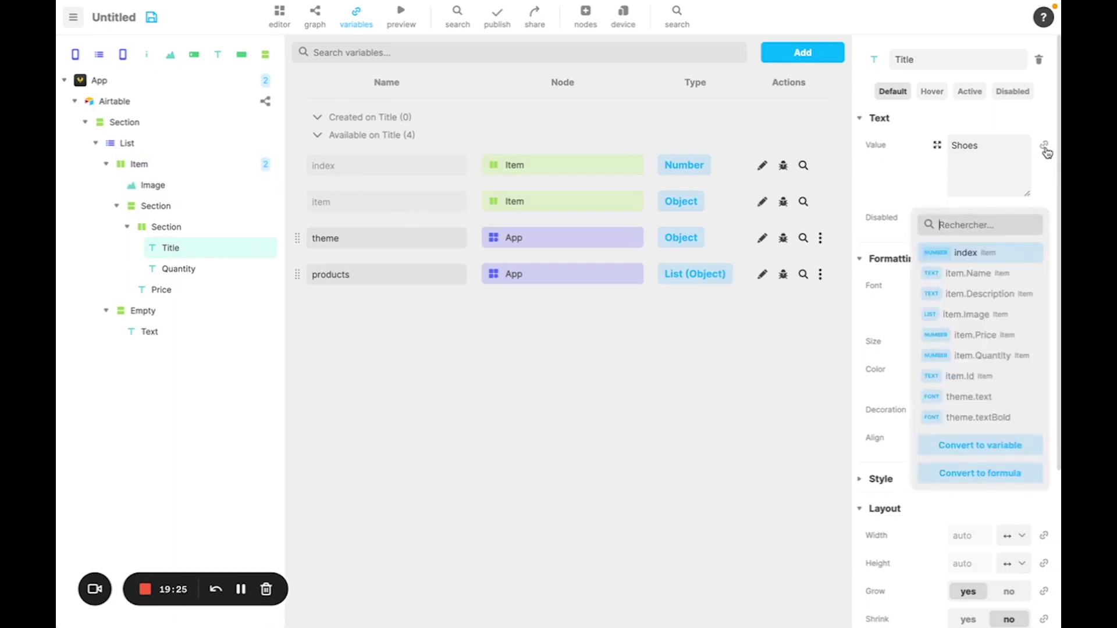
left_click(957, 275)
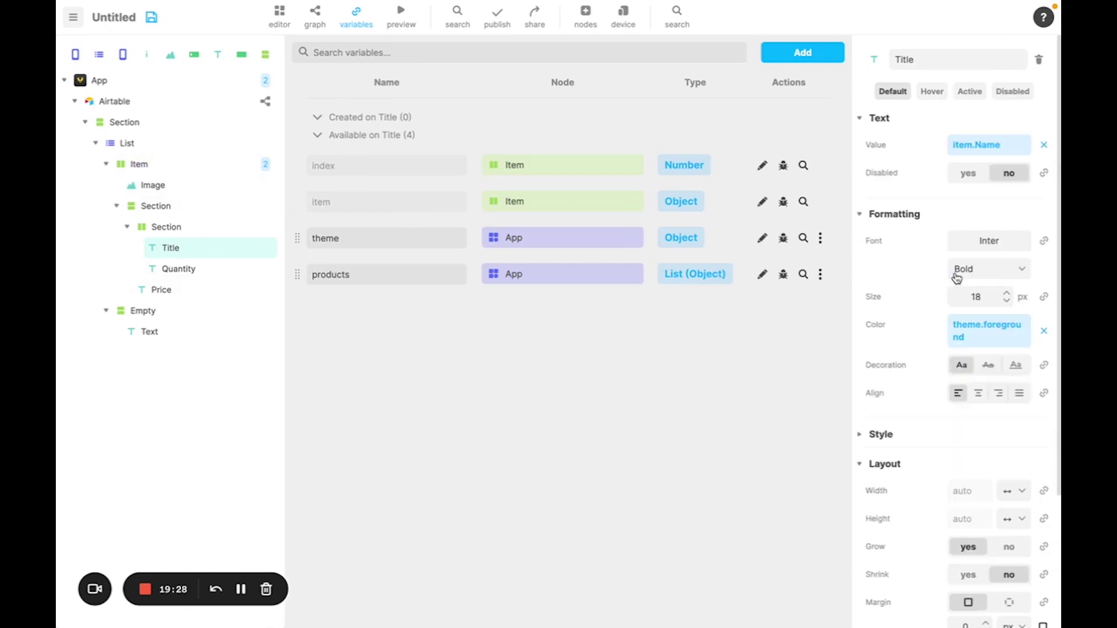
Step: Convert the Quantity text's value to a formula made of "x" followed by item.Quantity
left_click(215, 266)
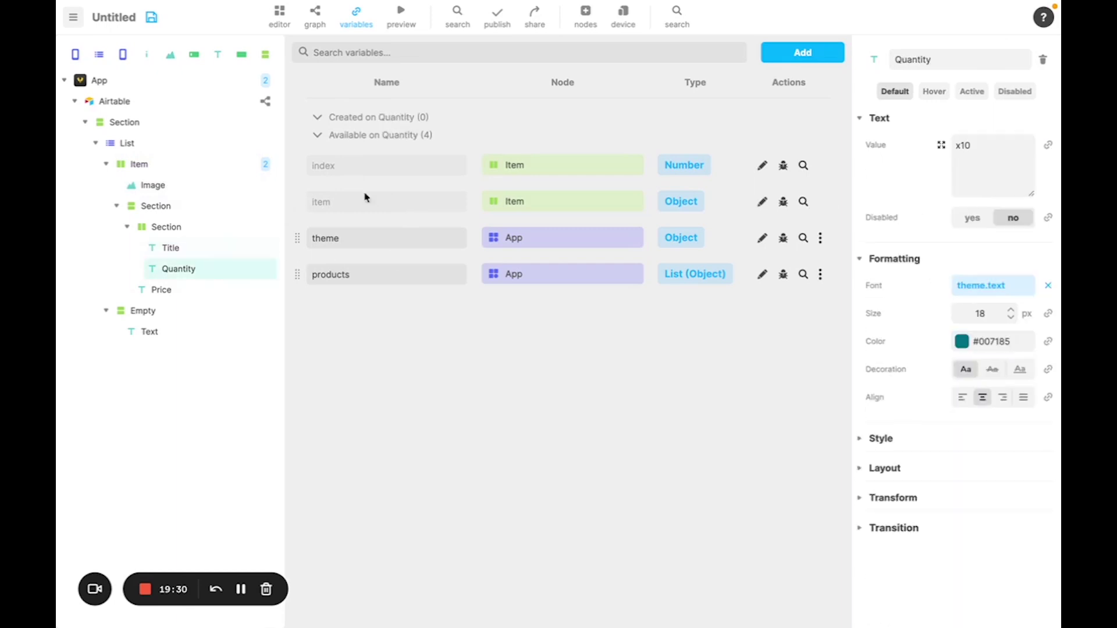
left_click(1049, 150)
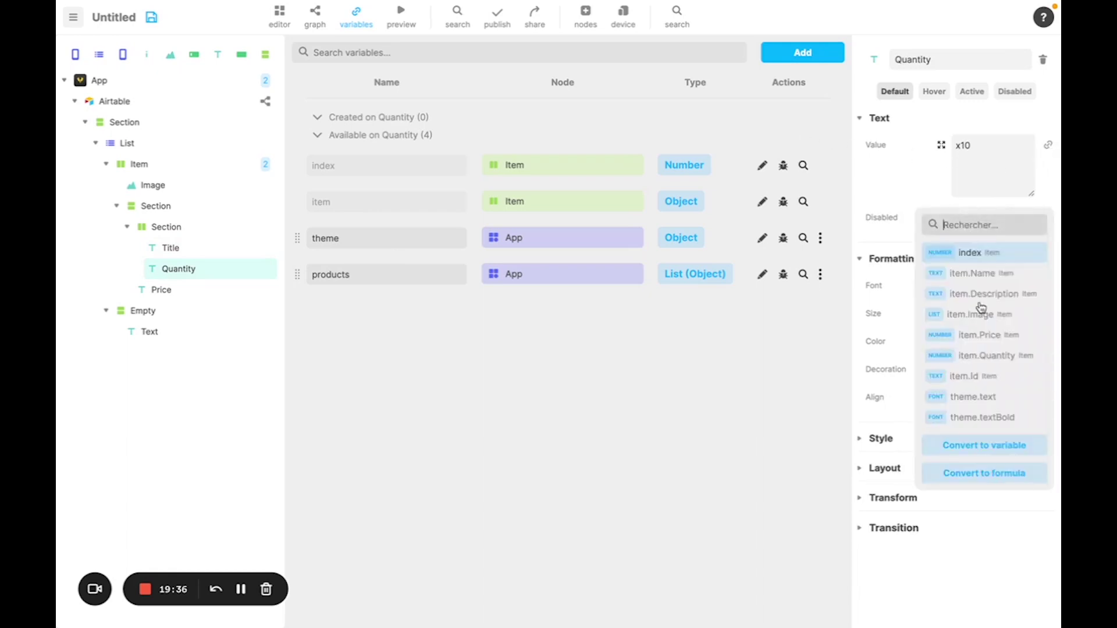
left_click(972, 472)
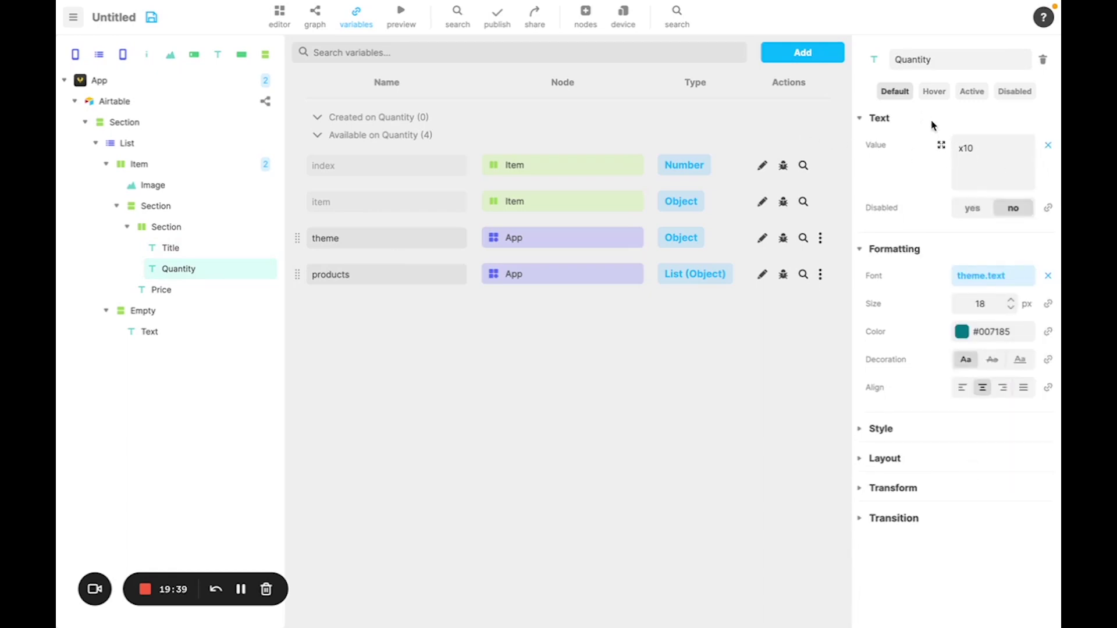
left_click_drag(970, 163, 963, 146)
key("BackSpace")
type("@")
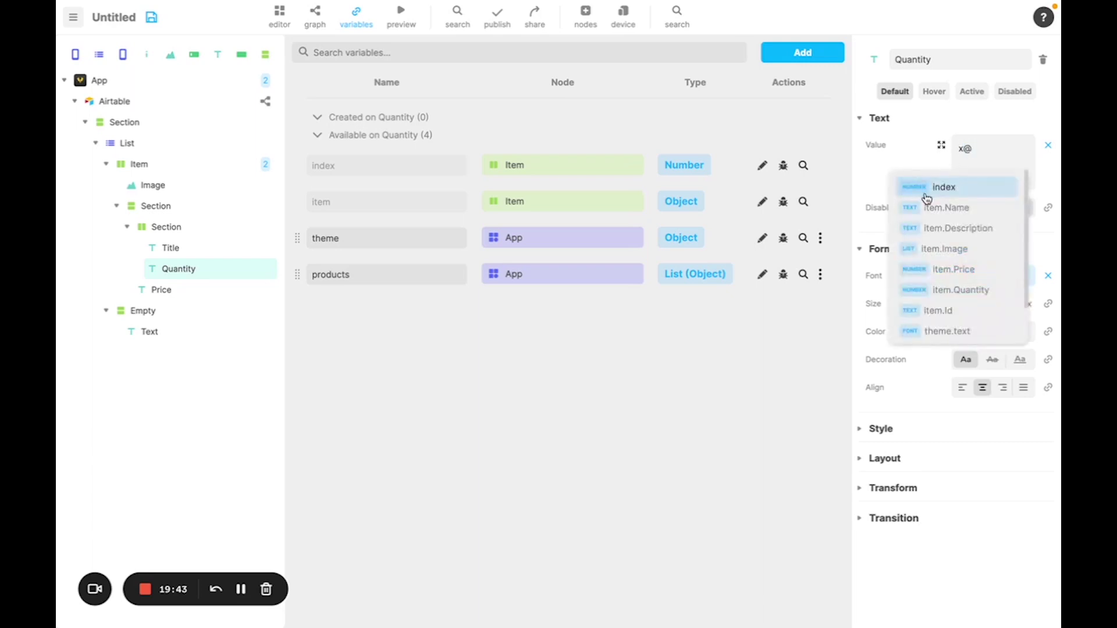
left_click(938, 290)
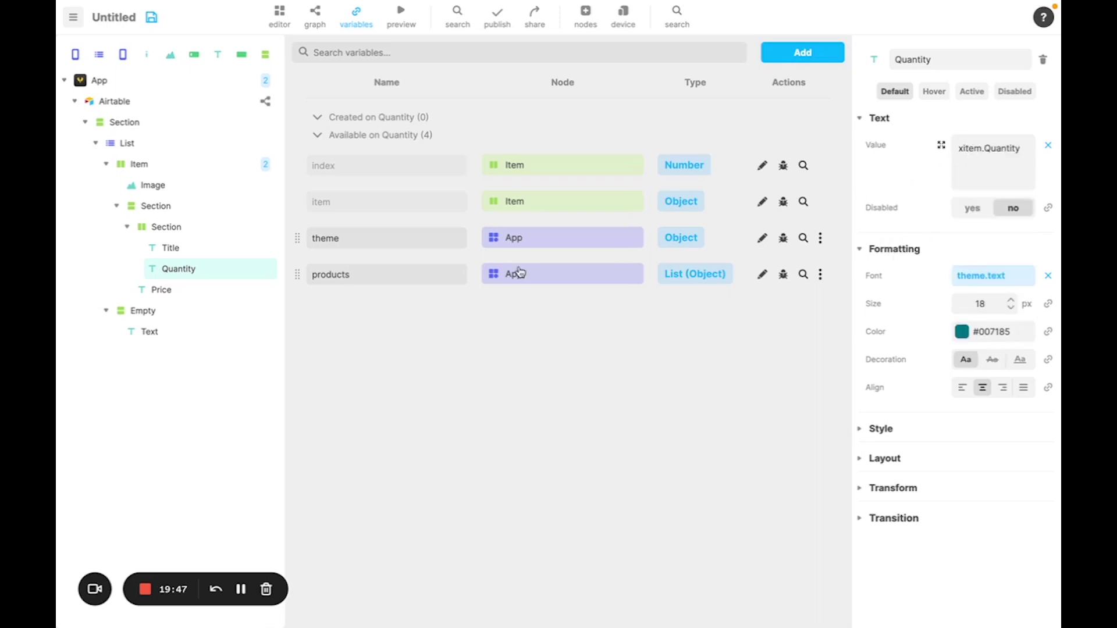
Step: Link the Price text's value to item.Price
left_click(158, 289)
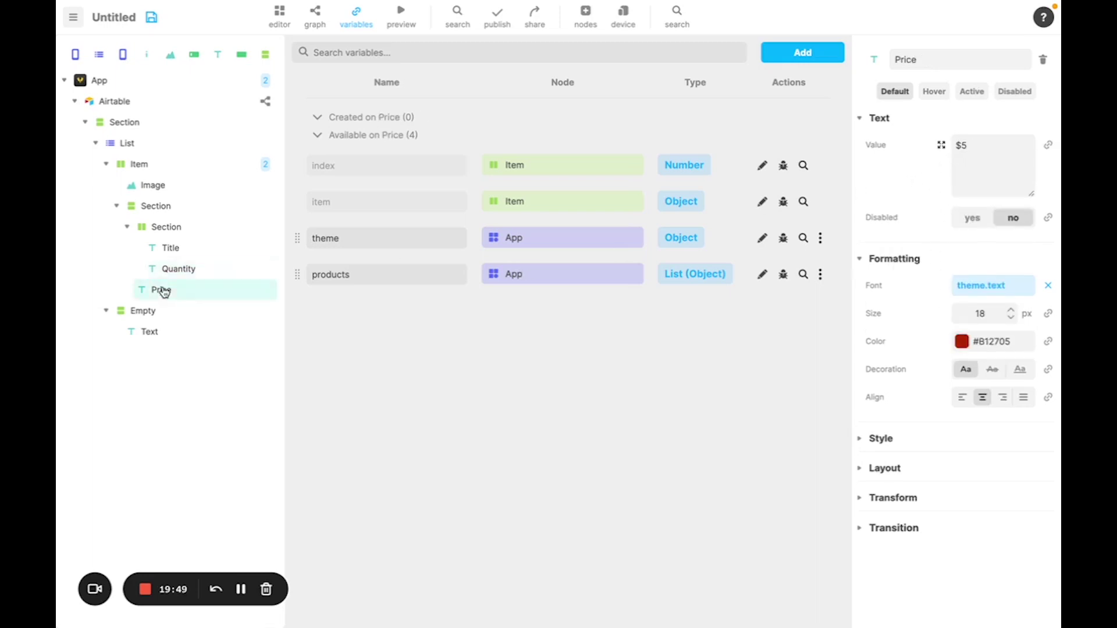
left_click(1048, 145)
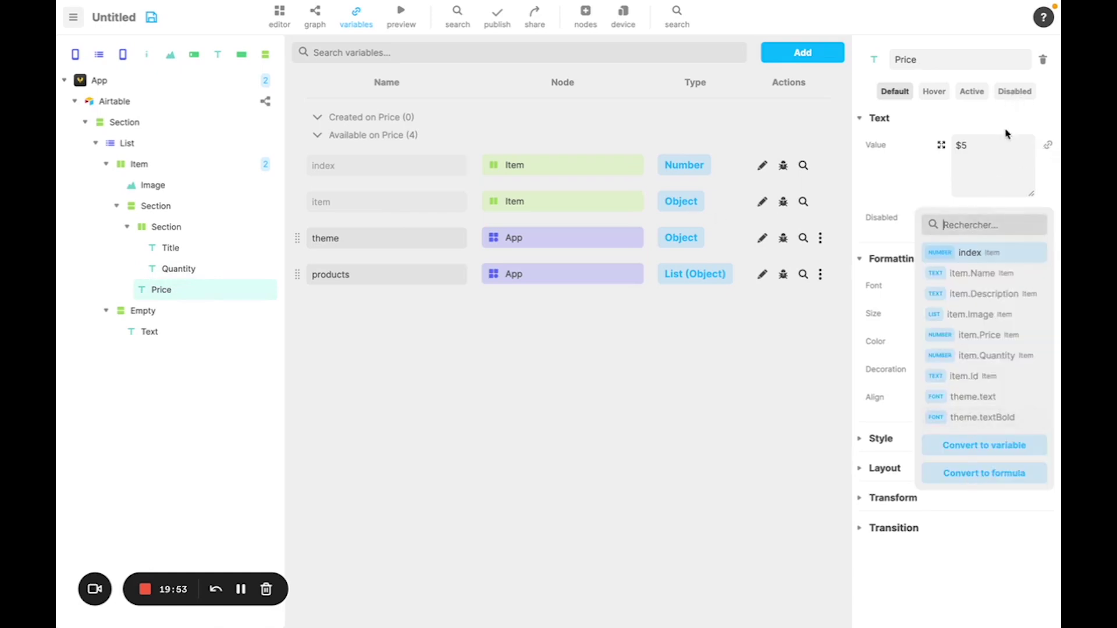
left_click(962, 147)
left_click(1048, 150)
left_click(978, 336)
Step: Link the source of the list item's Image node to item.Image
left_click(175, 196)
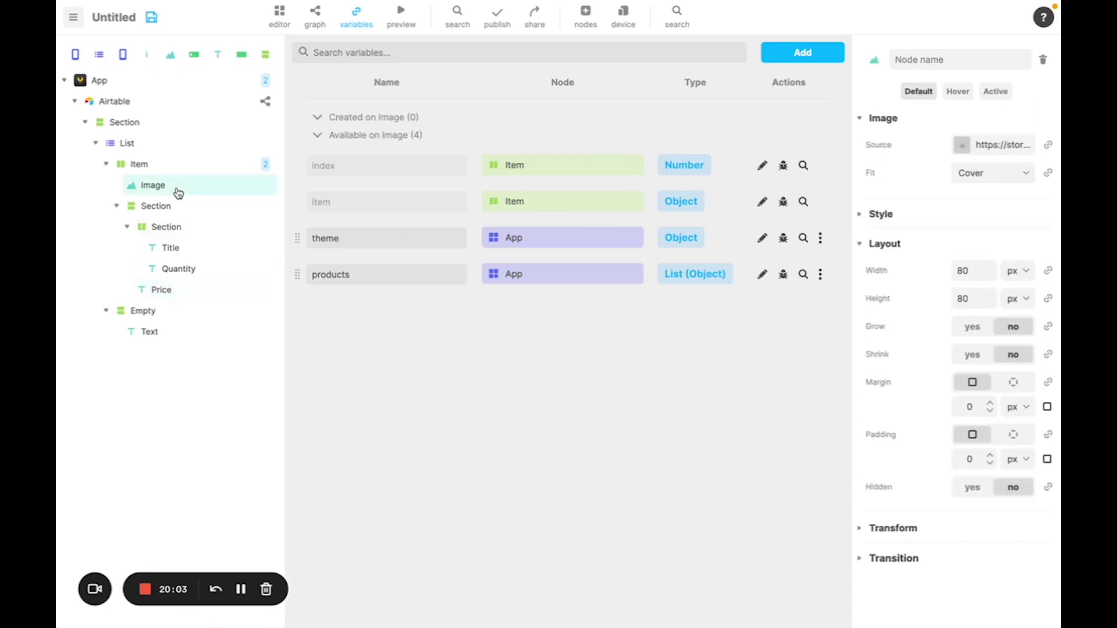
left_click(1049, 147)
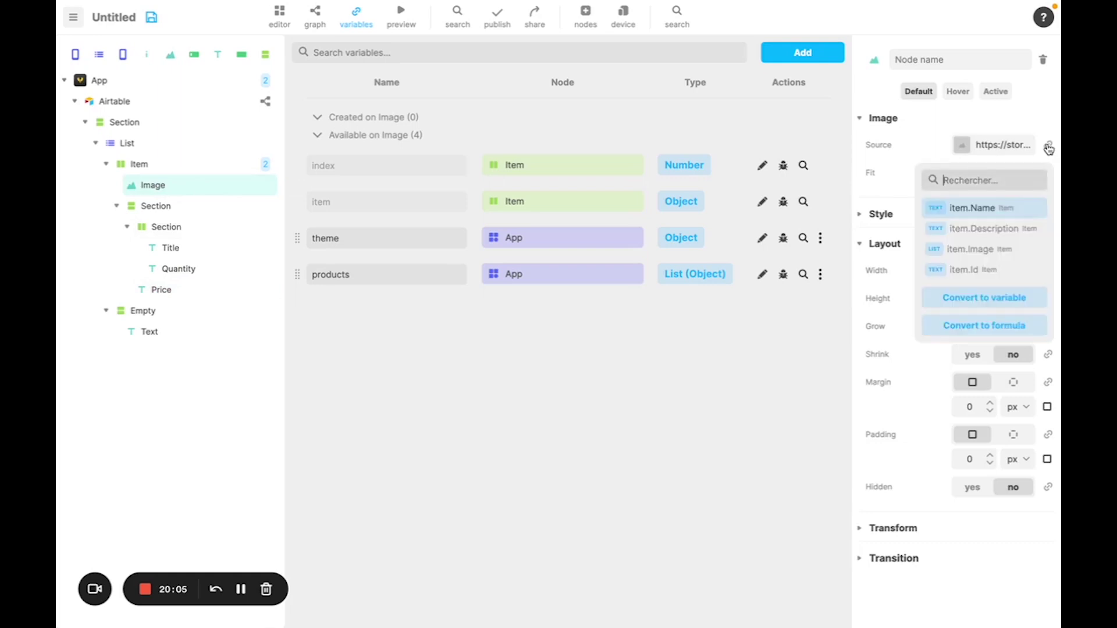
left_click(954, 250)
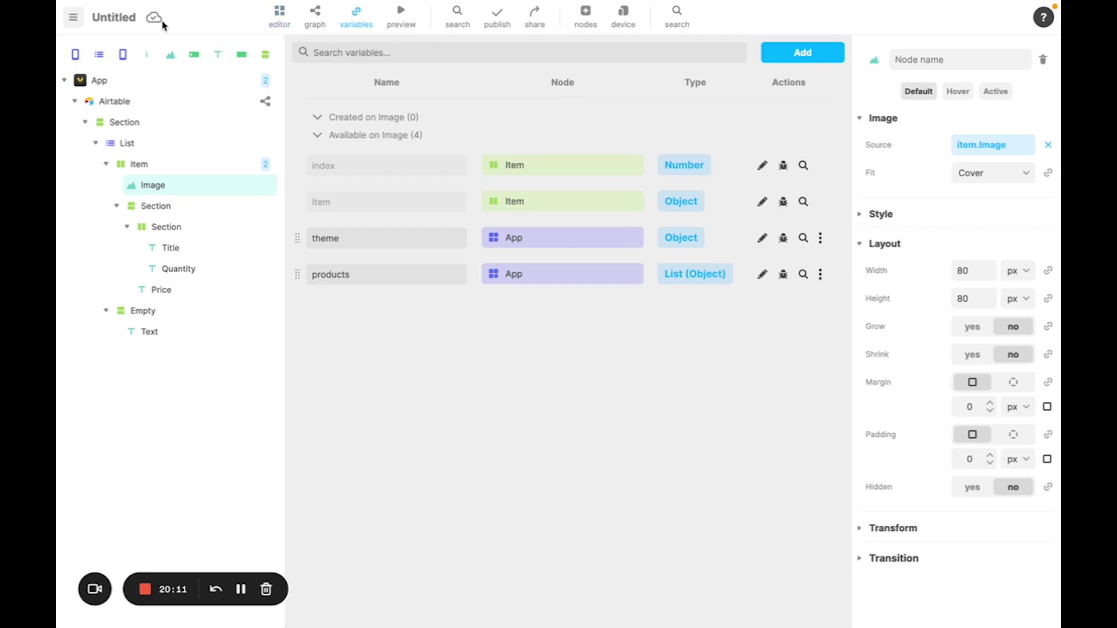
Step: Preview the app to check the images, titles, quantities and prices in the product list, and return to the editor
left_click(278, 18)
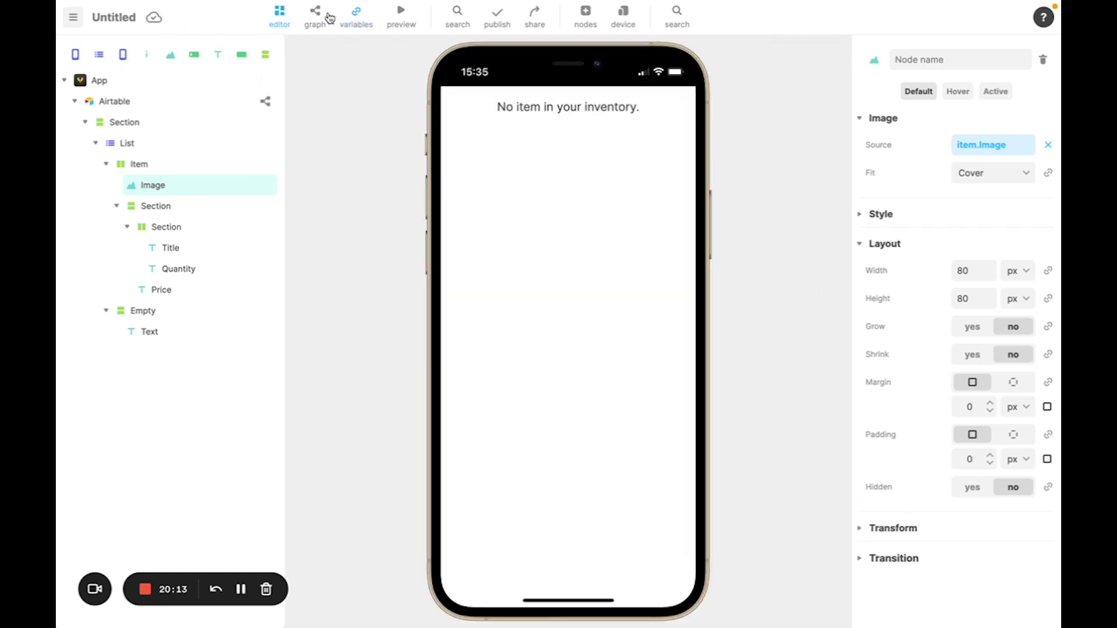
left_click(399, 17)
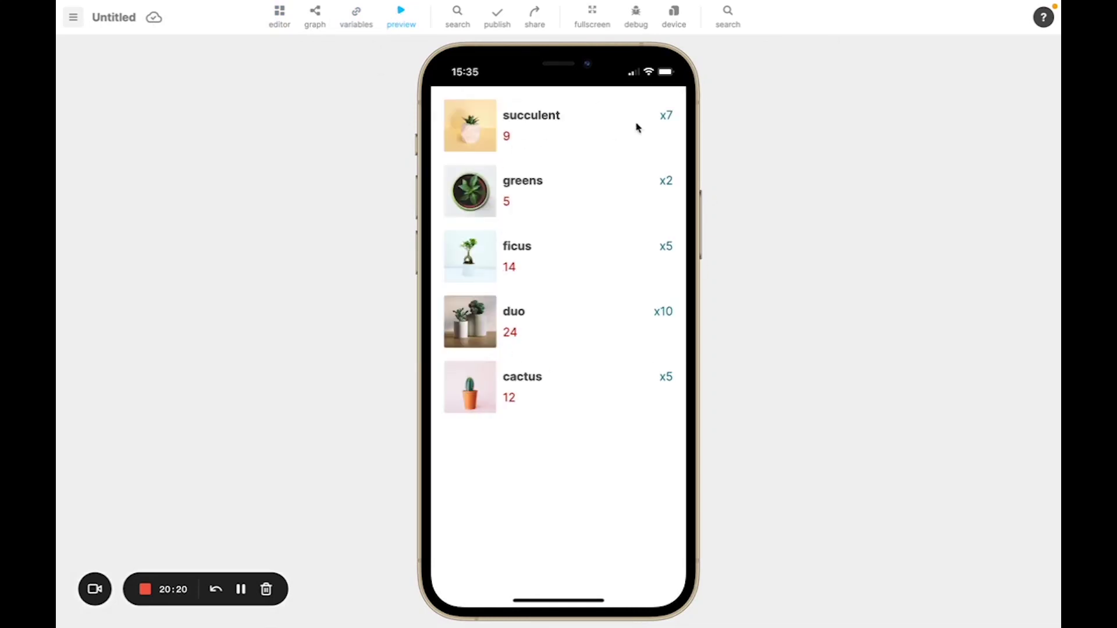
mouse_move(658, 115)
left_mouse_down()
mouse_move(689, 122)
mouse_move(668, 115)
left_mouse_up()
left_click(501, 137)
left_click(401, 17)
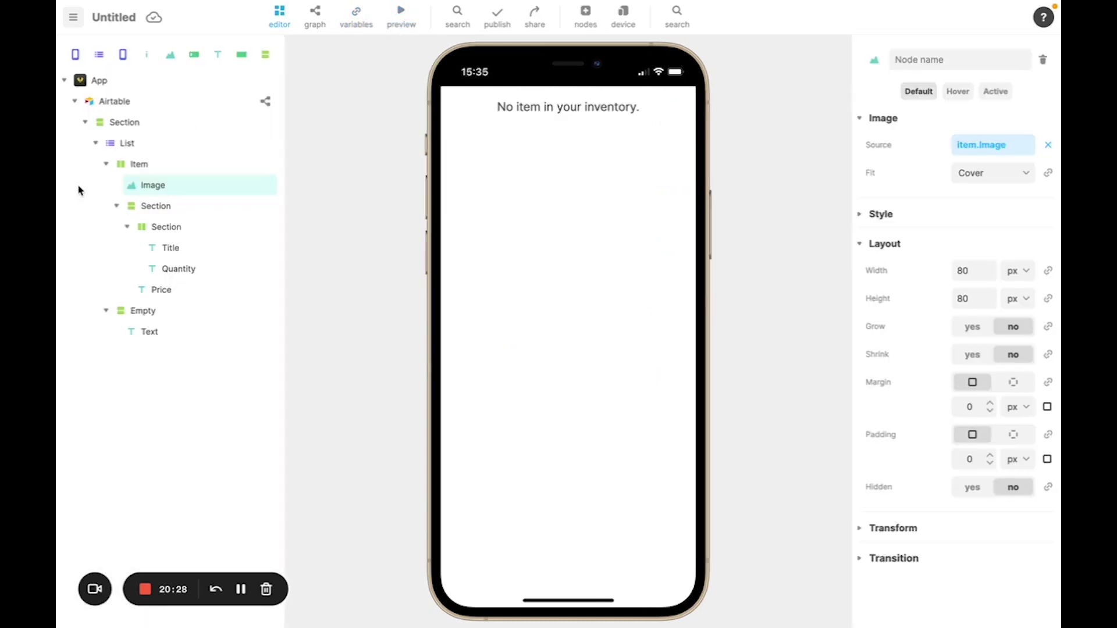
Step: Replace the Price text's value with a formula made of "$" followed by item.Price
left_click(150, 289)
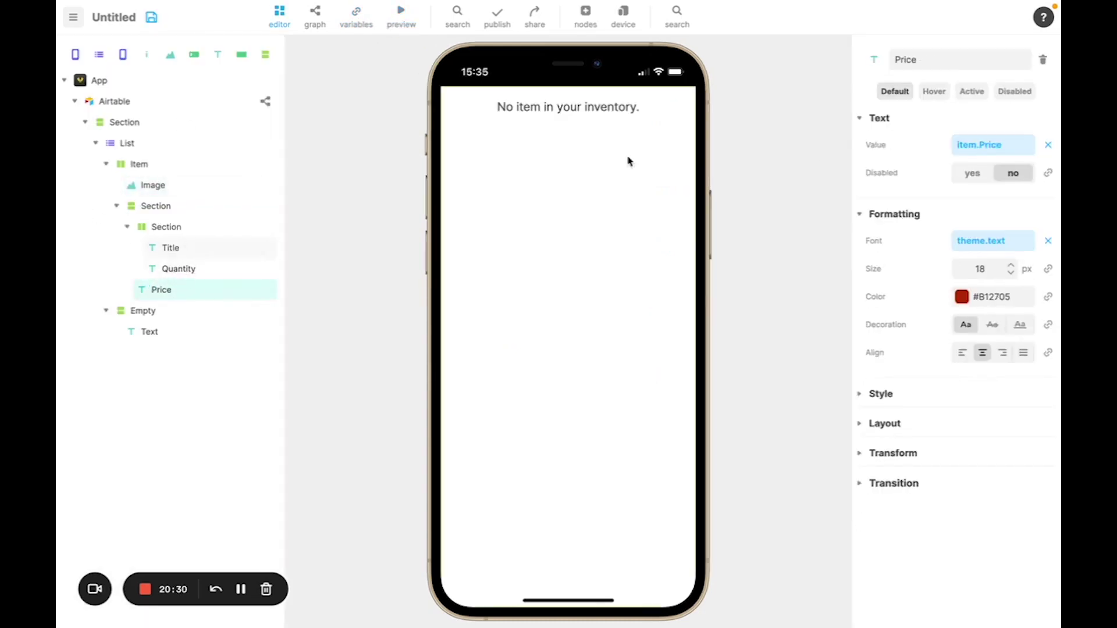
left_click(1048, 145)
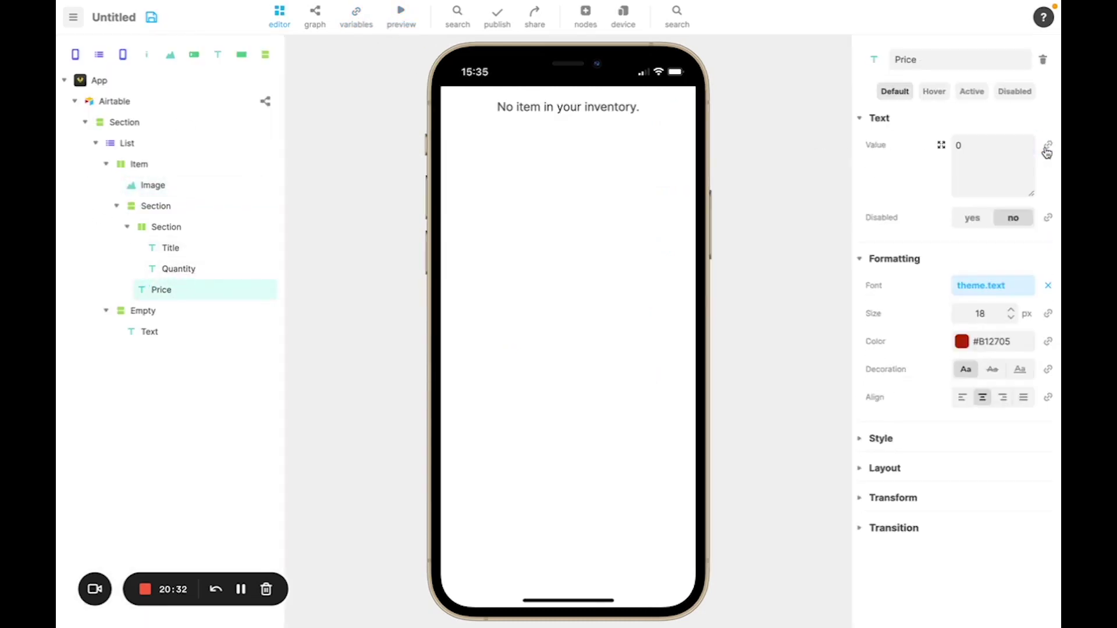
left_click(1048, 145)
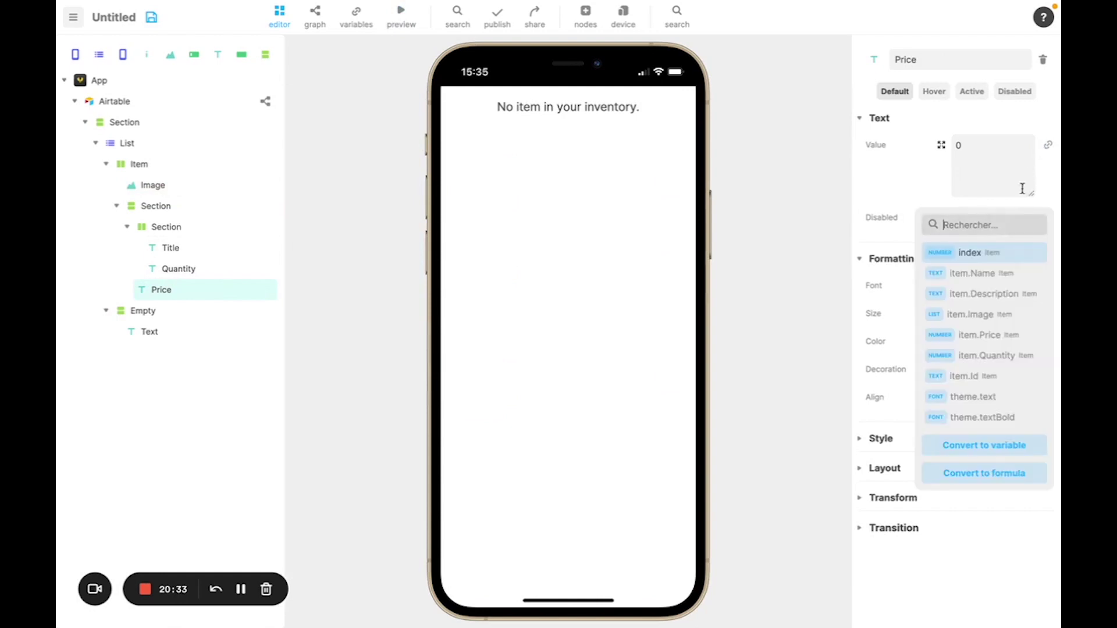
left_click(976, 473)
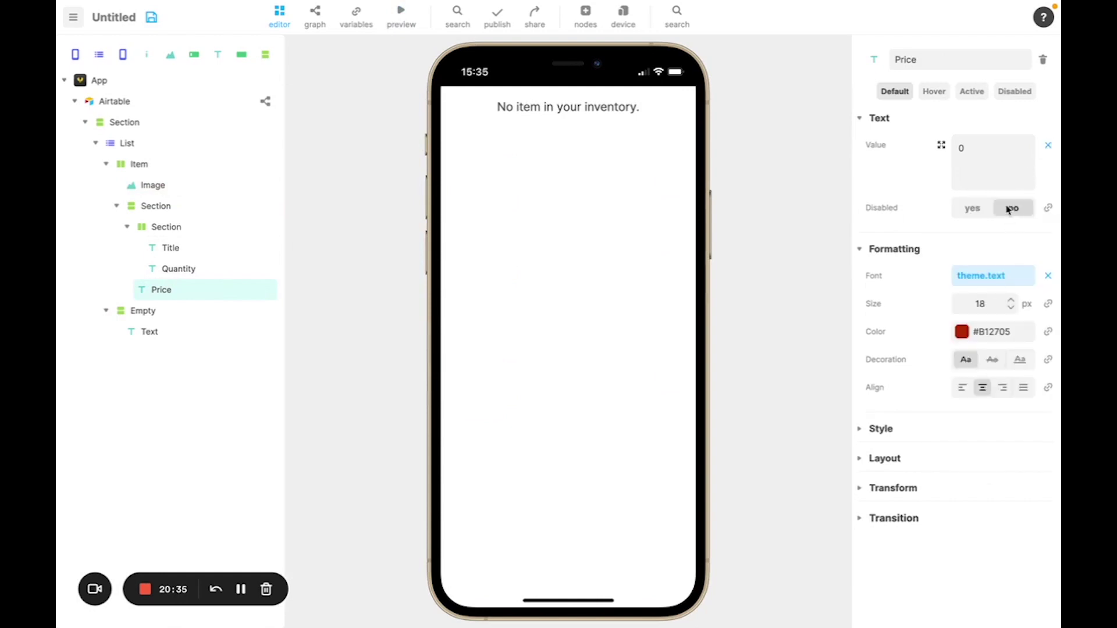
left_click(969, 148)
key("BackSpace")
type("$@")
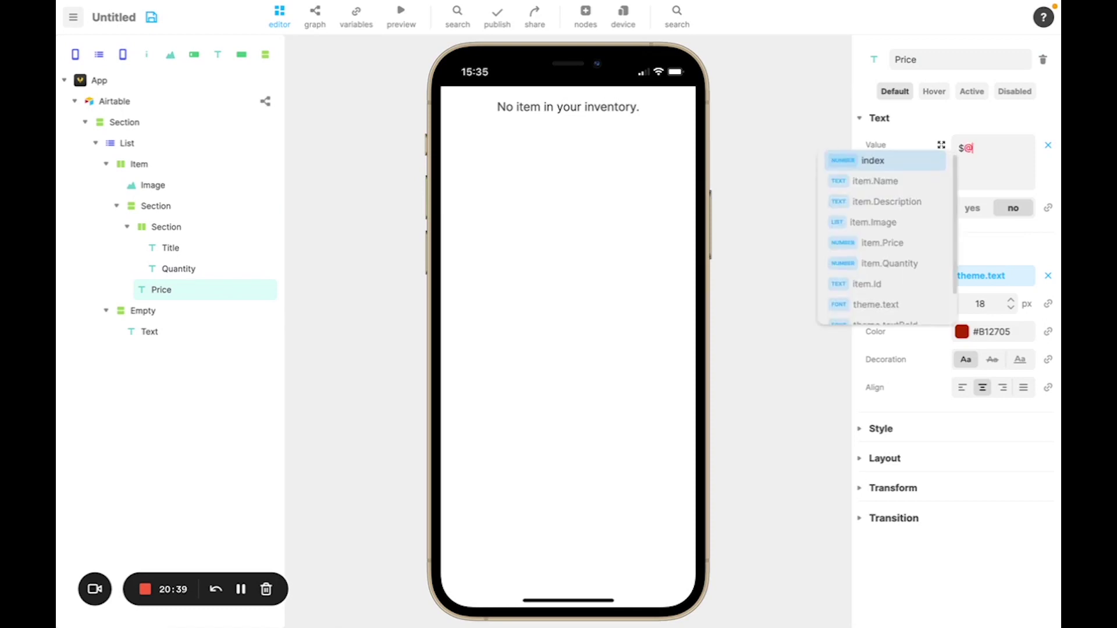
left_click(884, 243)
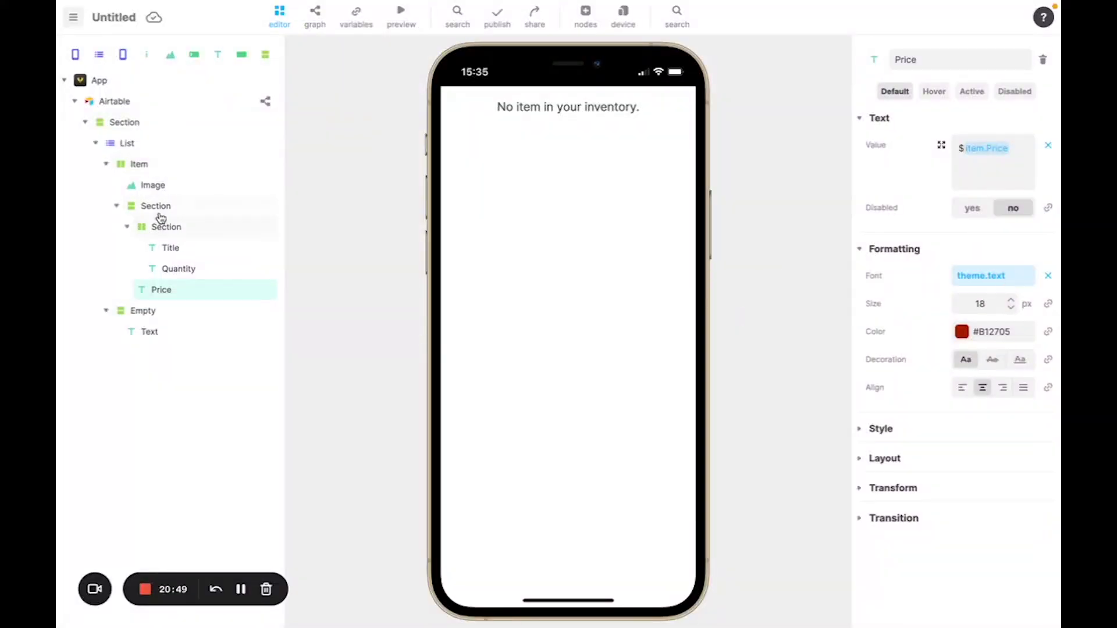
Step: Add a Modal node inside the Airtable node, above the Section that holds the List
left_click(145, 163)
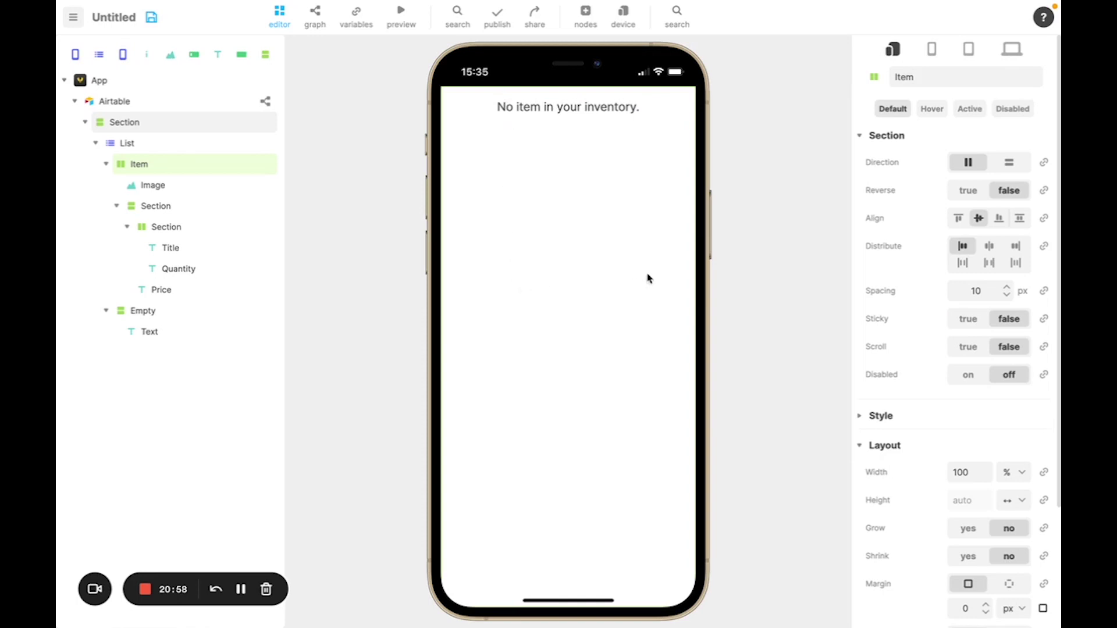
left_click(582, 16)
scroll(529, 366, "down", 10)
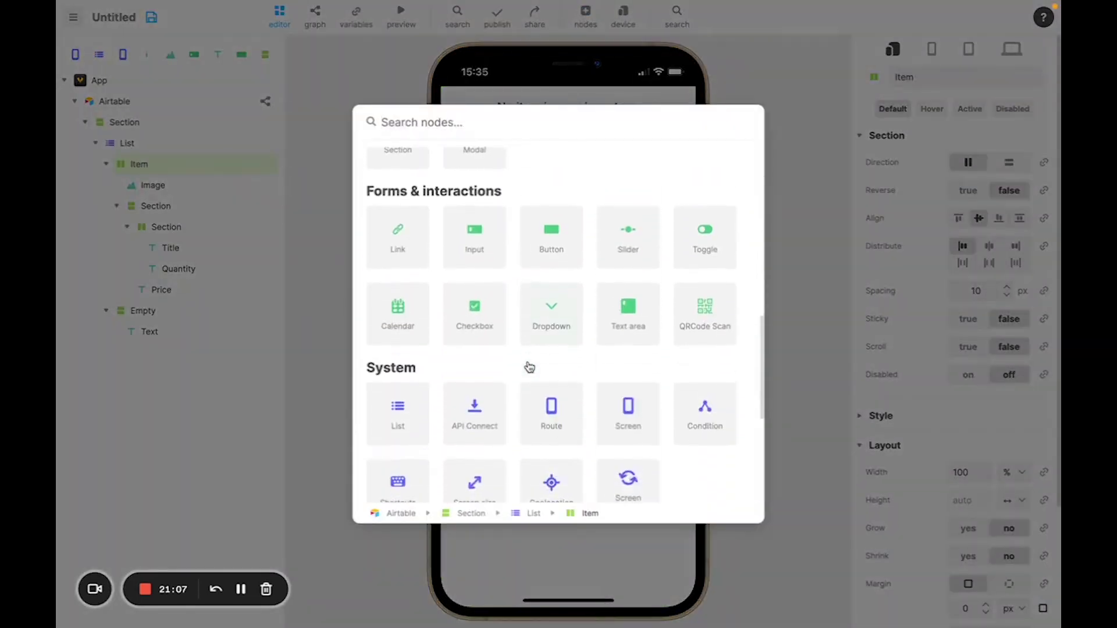
scroll(529, 366, "up", 8)
scroll(529, 367, "down", 6)
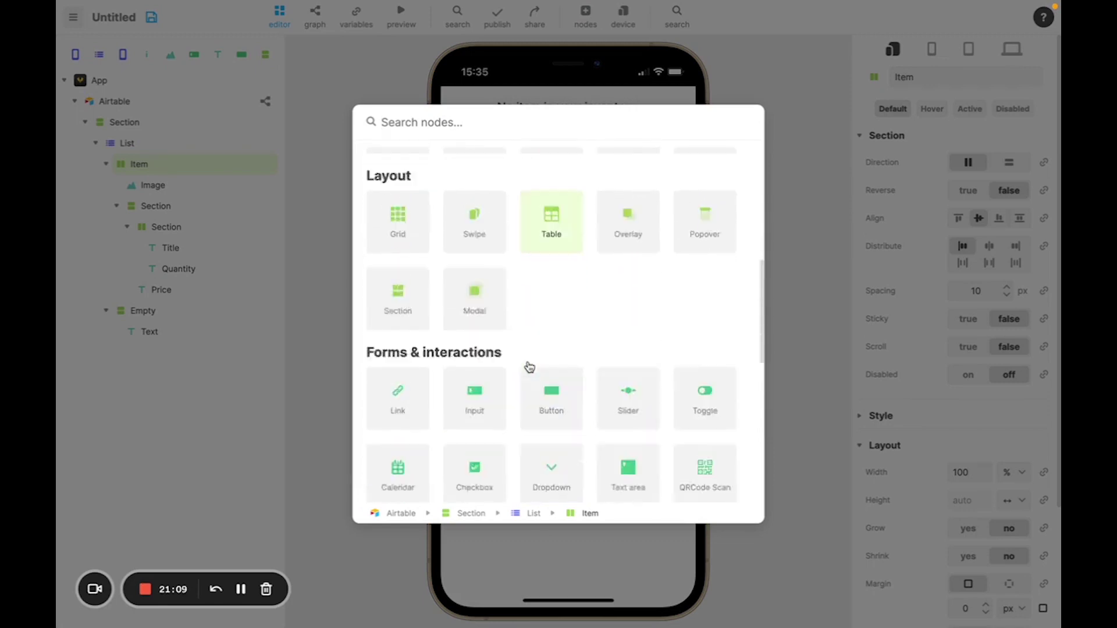
left_click_drag(475, 188, 137, 115)
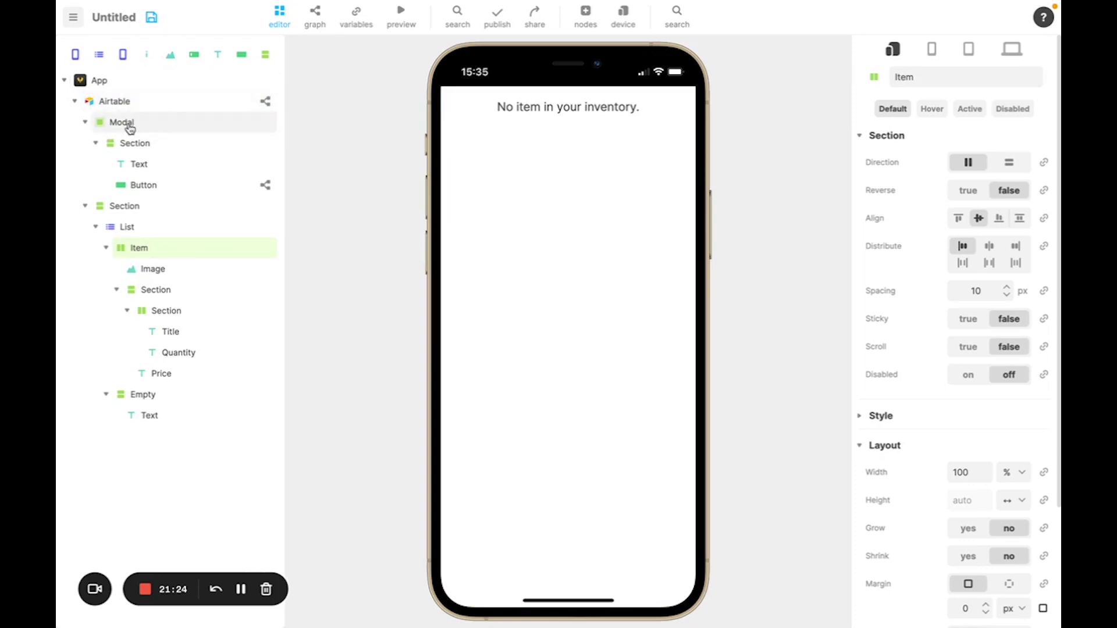
Step: Add an Image node above the text in the modal's Section and set its width and height to 200 px
left_click(129, 124)
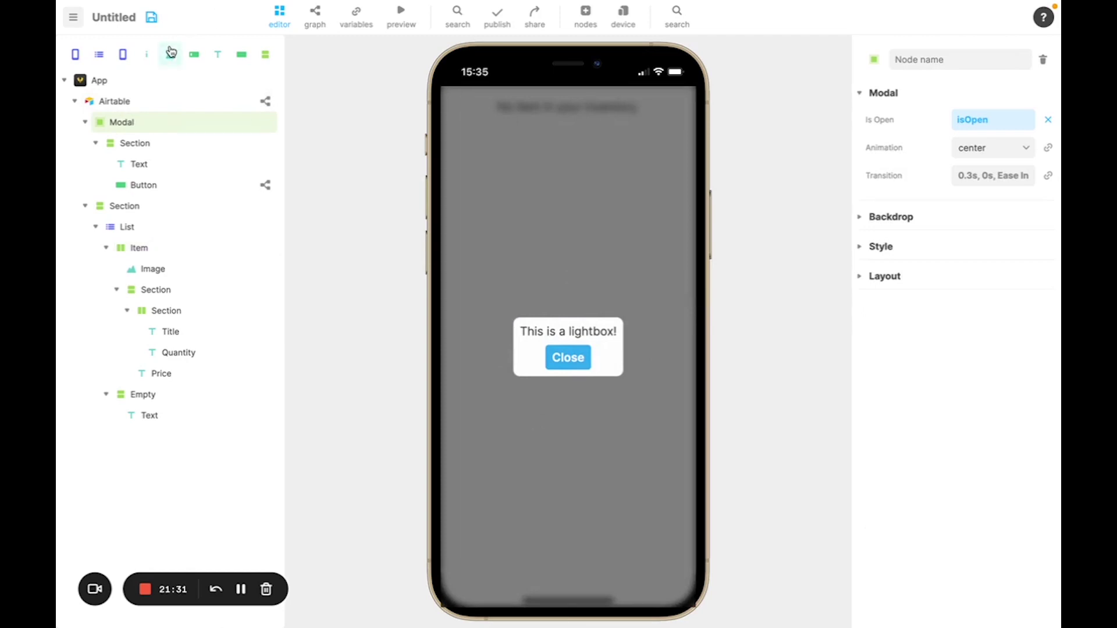
left_click_drag(170, 54, 176, 156)
left_click(149, 165)
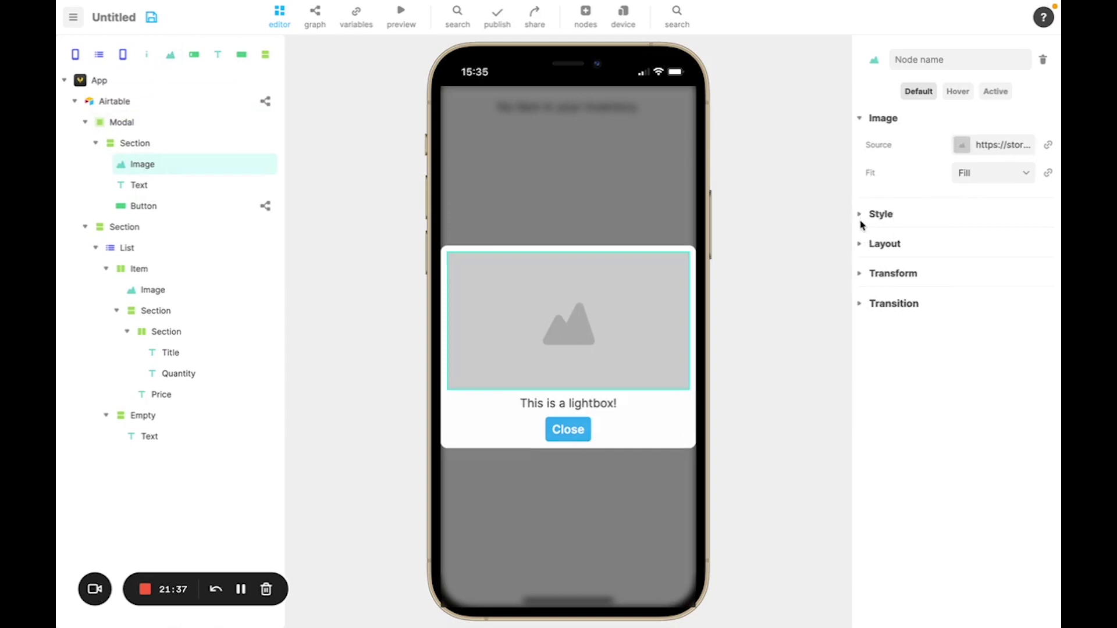
left_click(860, 250)
left_click(1018, 270)
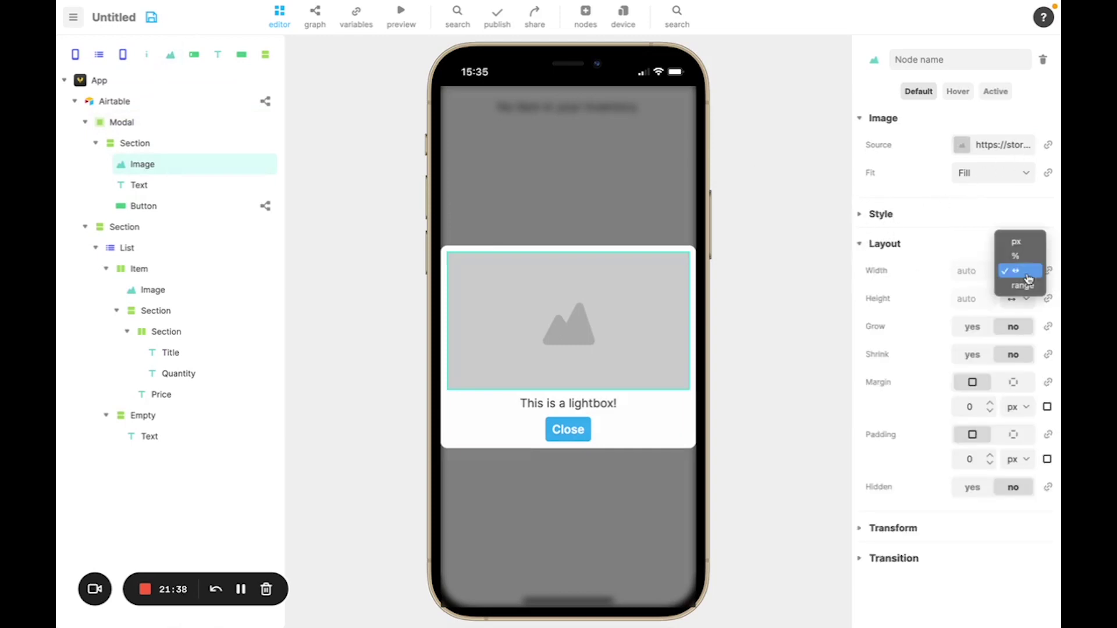
left_click(1018, 242)
type("30")
key("Down")
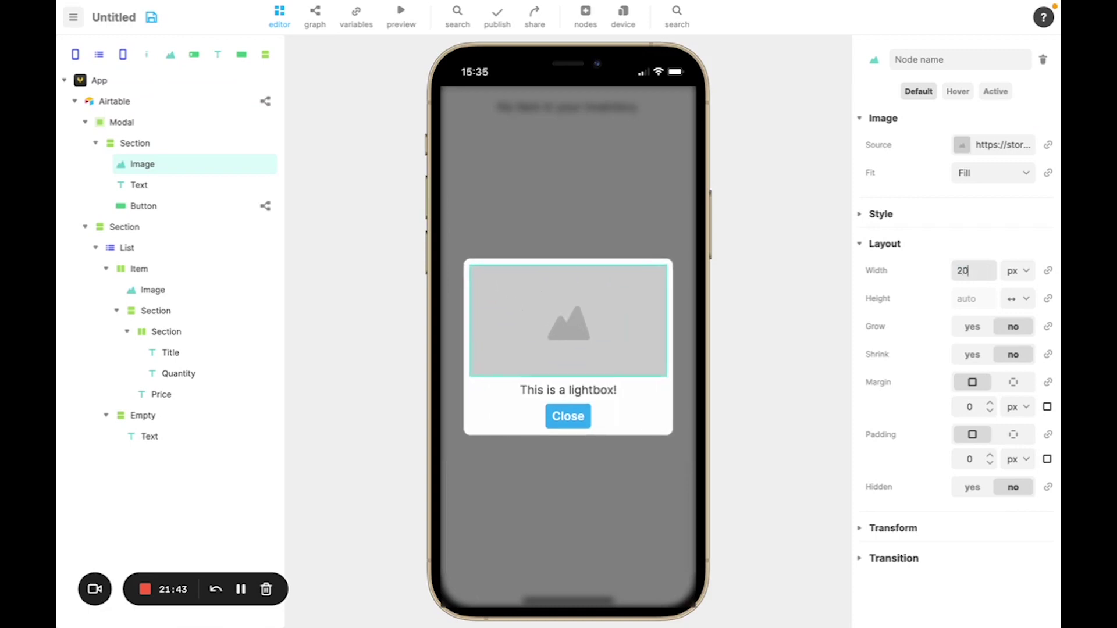
left_click(1018, 271)
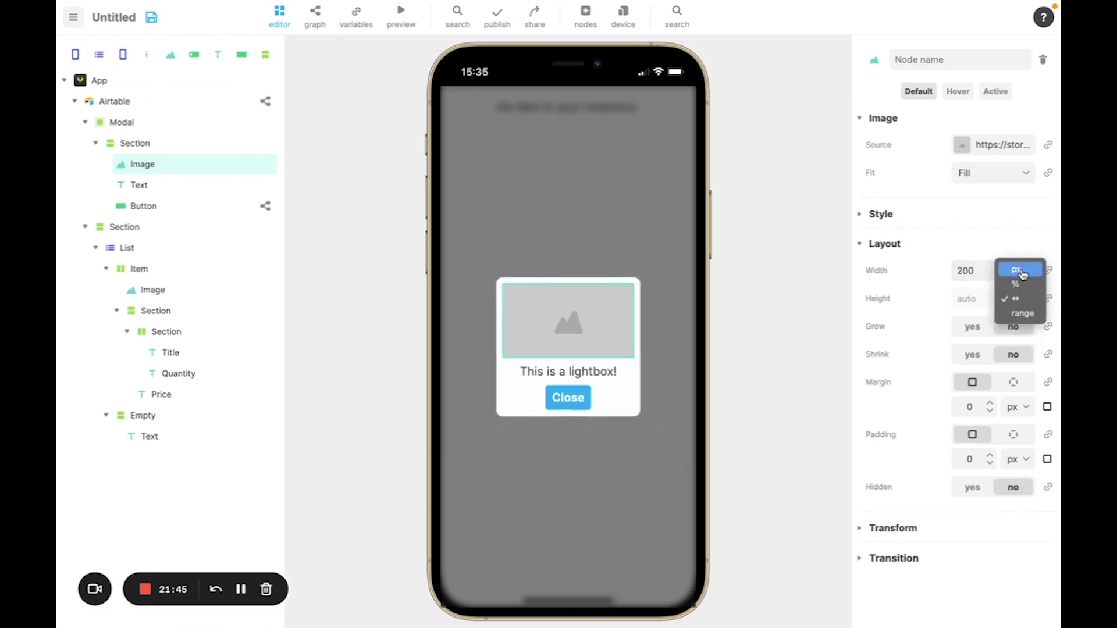
left_click(1019, 270)
type("200")
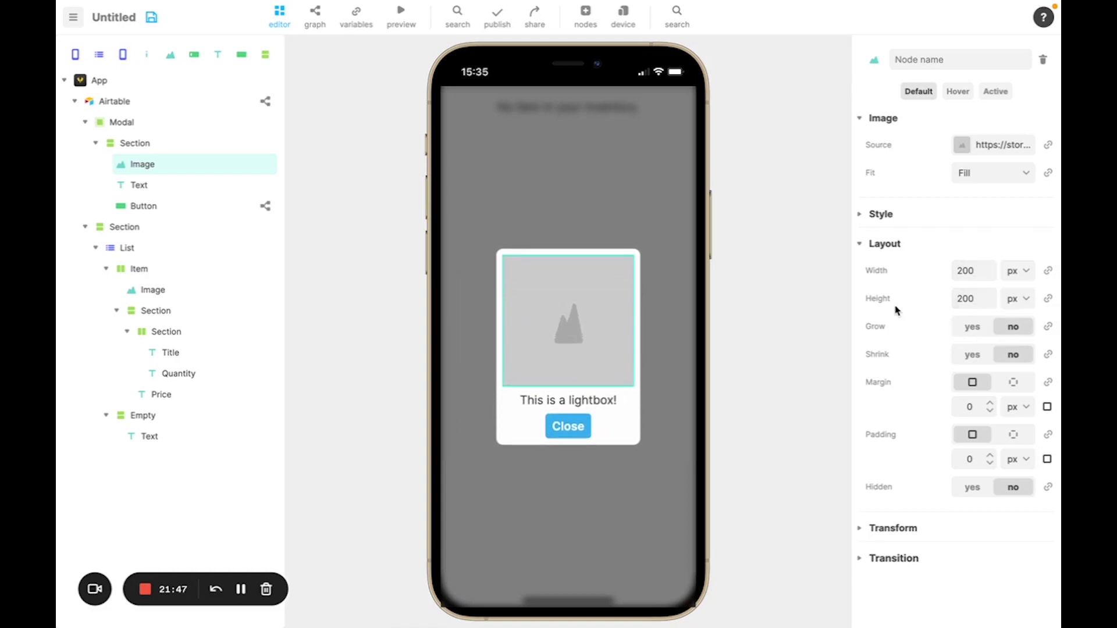
Step: Change the modal text's value to "Name of the product"
left_click(145, 185)
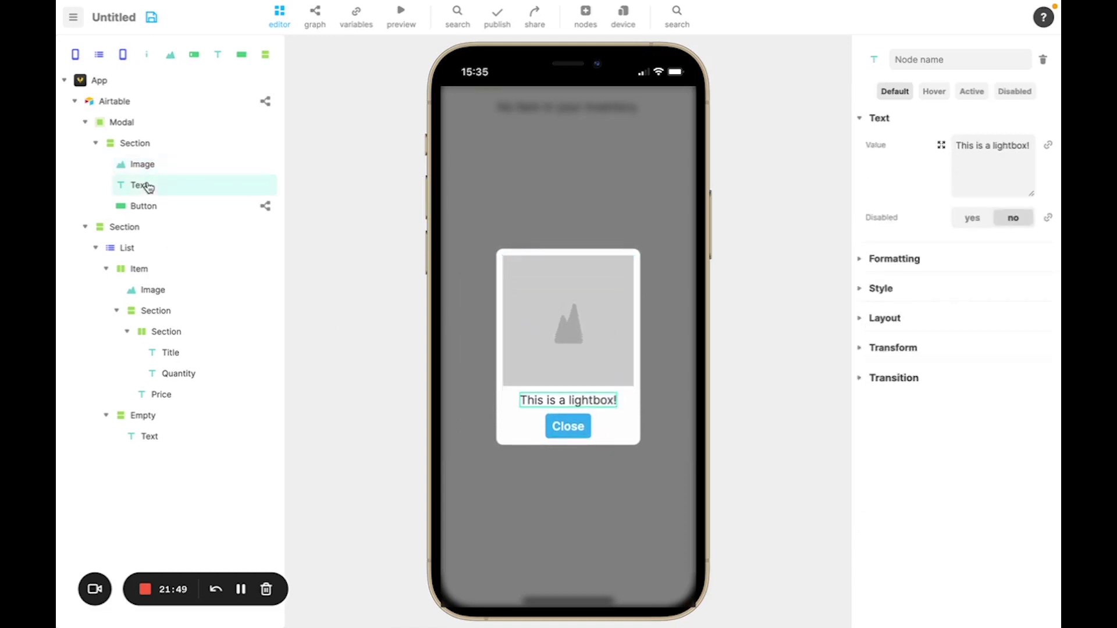
triple_click(1009, 155)
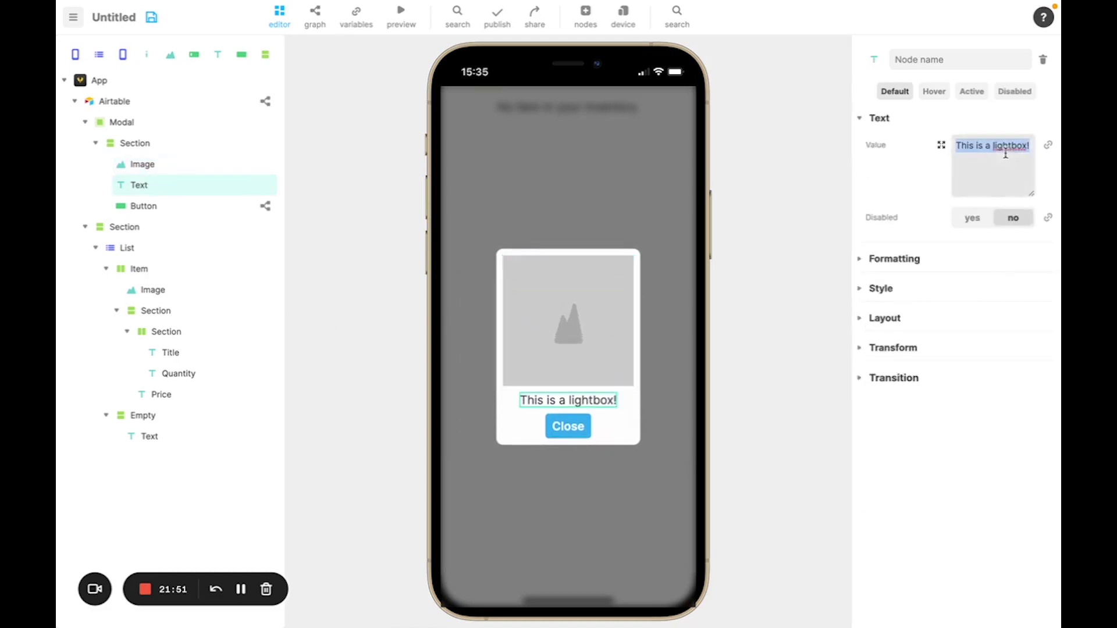
type("Name of the product")
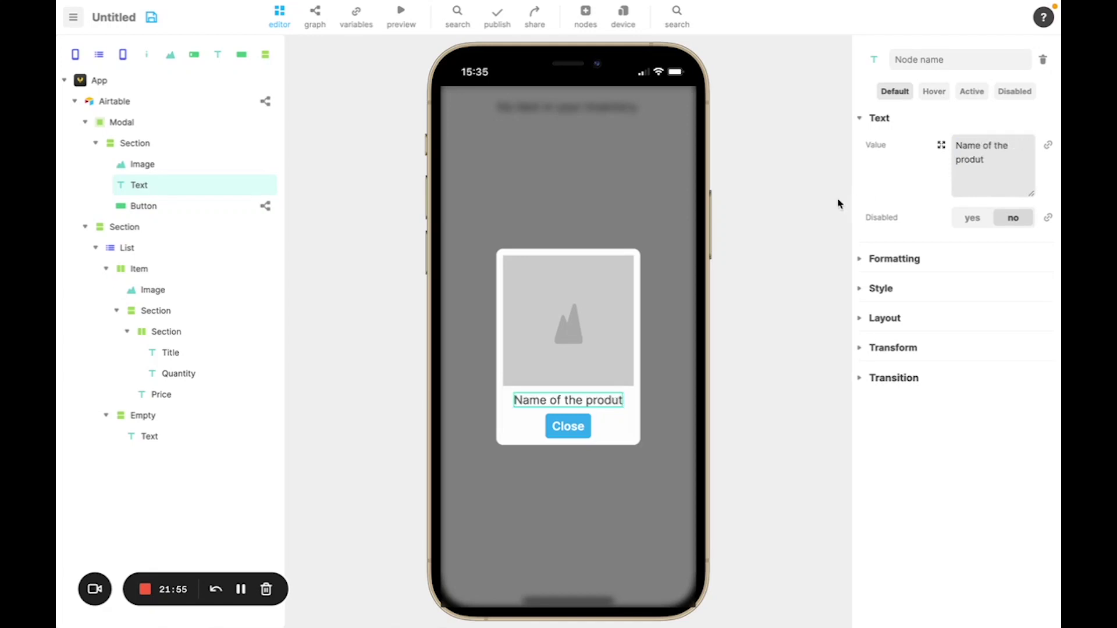
key("BackSpace")
type("ct")
Step: Link the font of the modal's product name text to theme.textBold
left_click(860, 259)
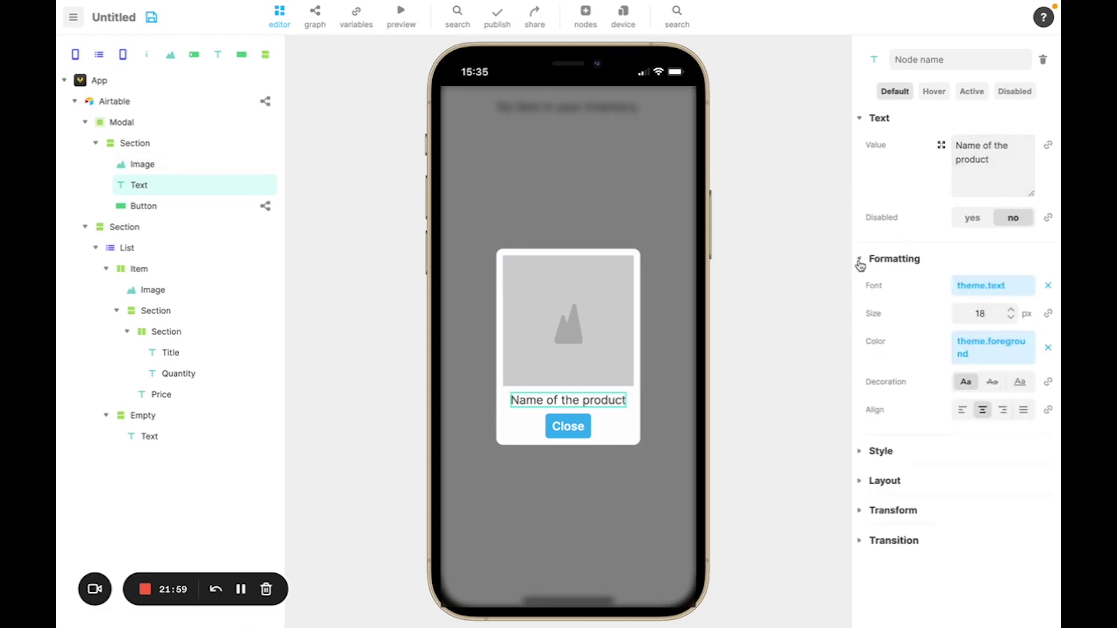
left_click(1048, 286)
left_click(1048, 286)
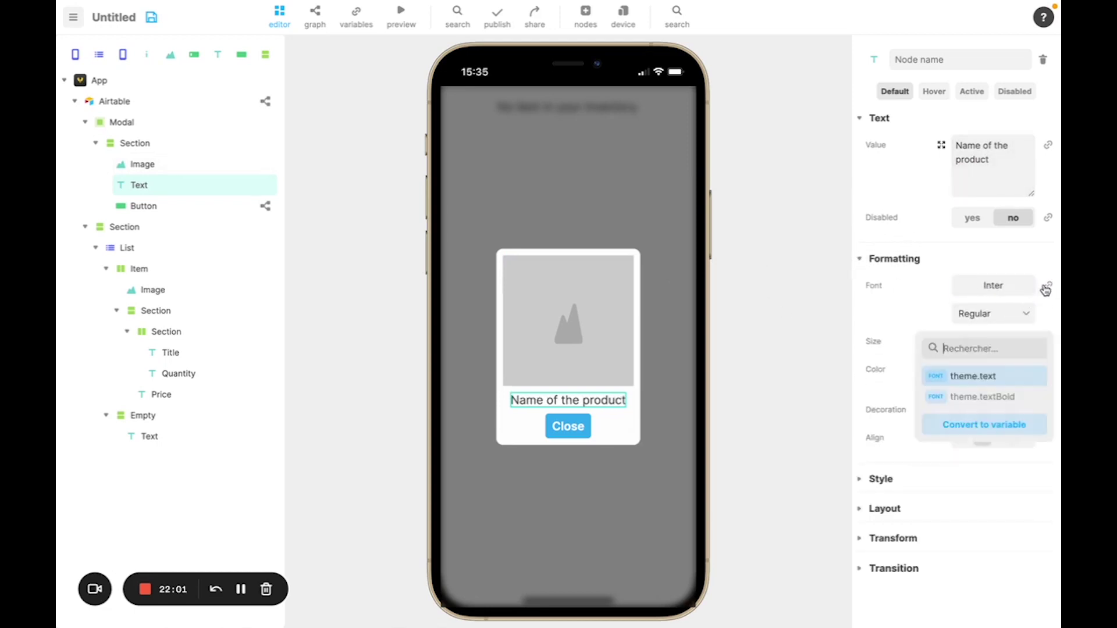
left_click(976, 401)
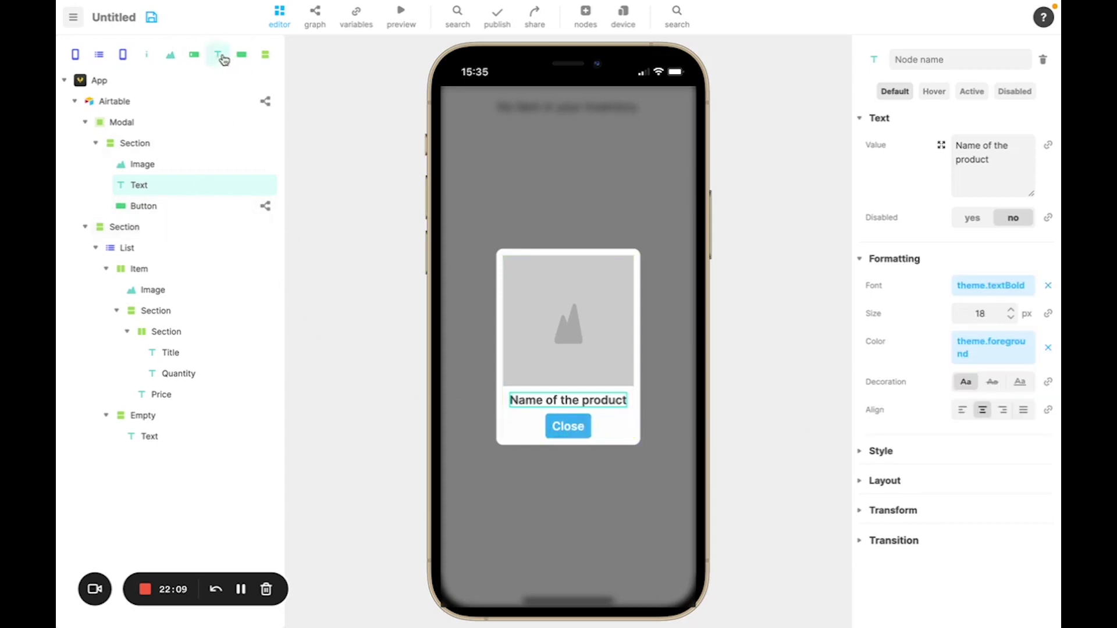
Step: Add a Text node between the product name and the button in the modal, and name it "Price"
left_click_drag(218, 55, 173, 202)
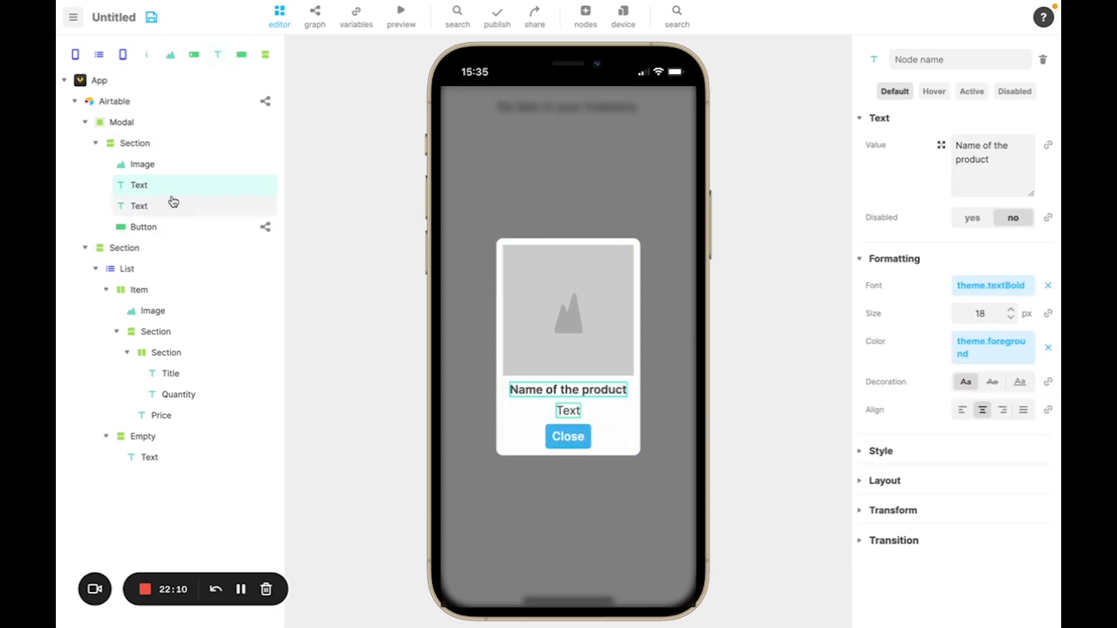
left_click(142, 205)
type("Price")
key("Return")
Step: Rename the modal's product name text node as "Name"
left_click(136, 185)
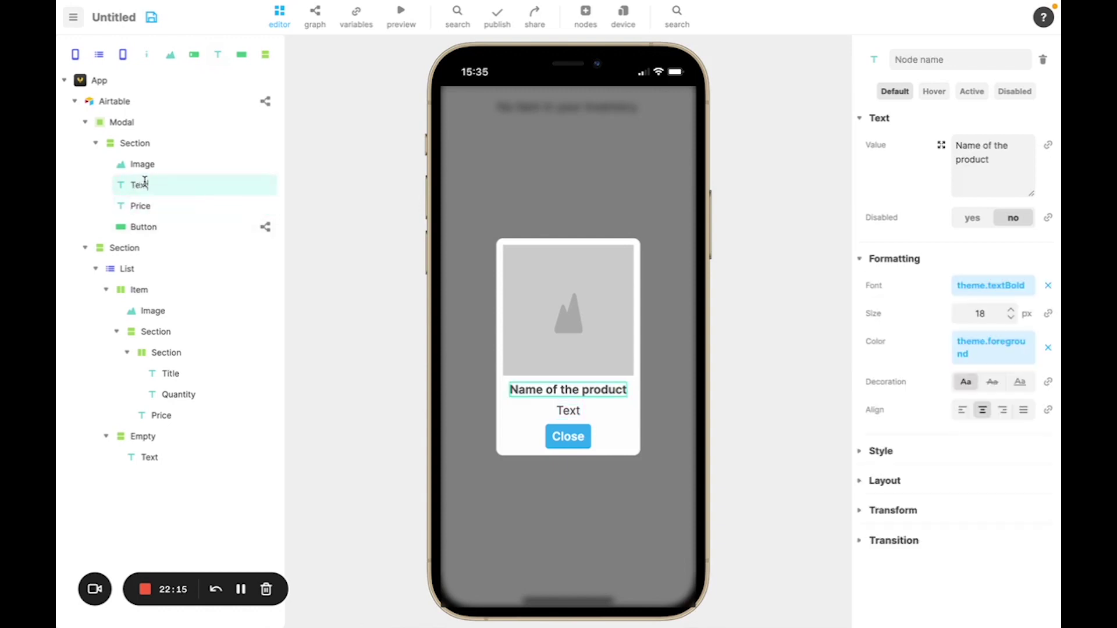
type("Name")
key("Return")
Step: Give the modal's Price text the same color as the list item's price, #B12705
left_click(142, 206)
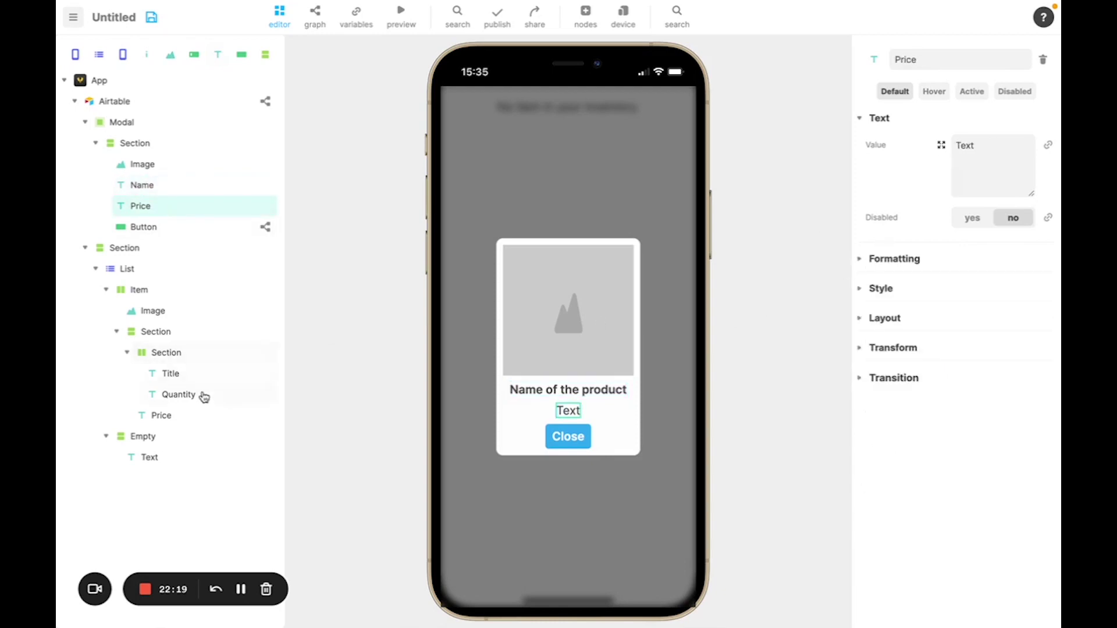
left_click(162, 415)
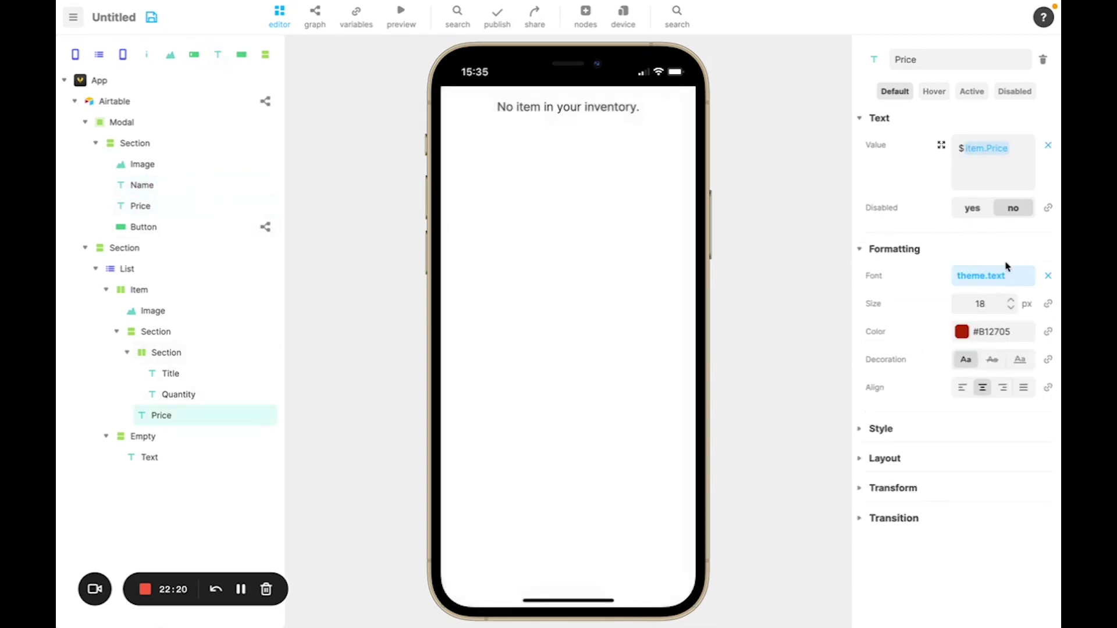
double_click(1001, 332)
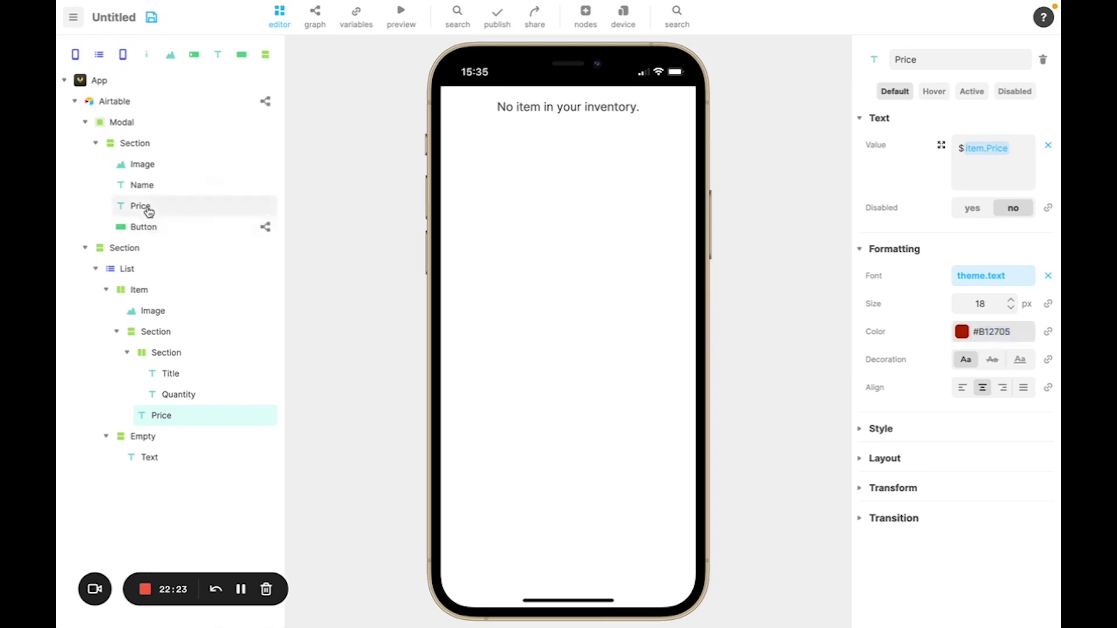
left_click(175, 209)
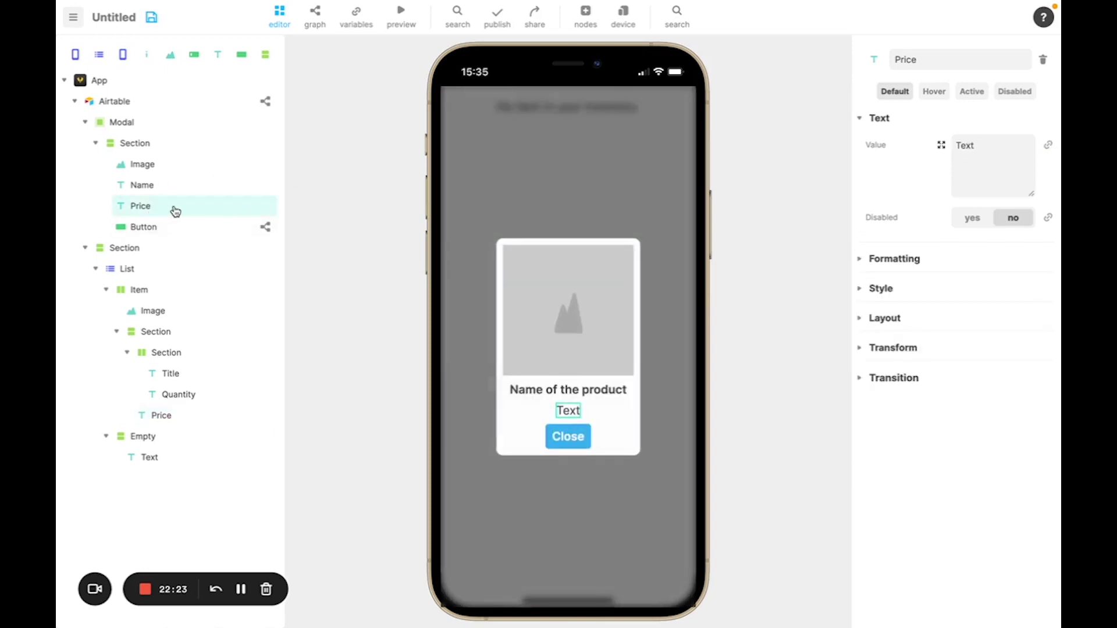
left_click(861, 262)
left_click(1048, 349)
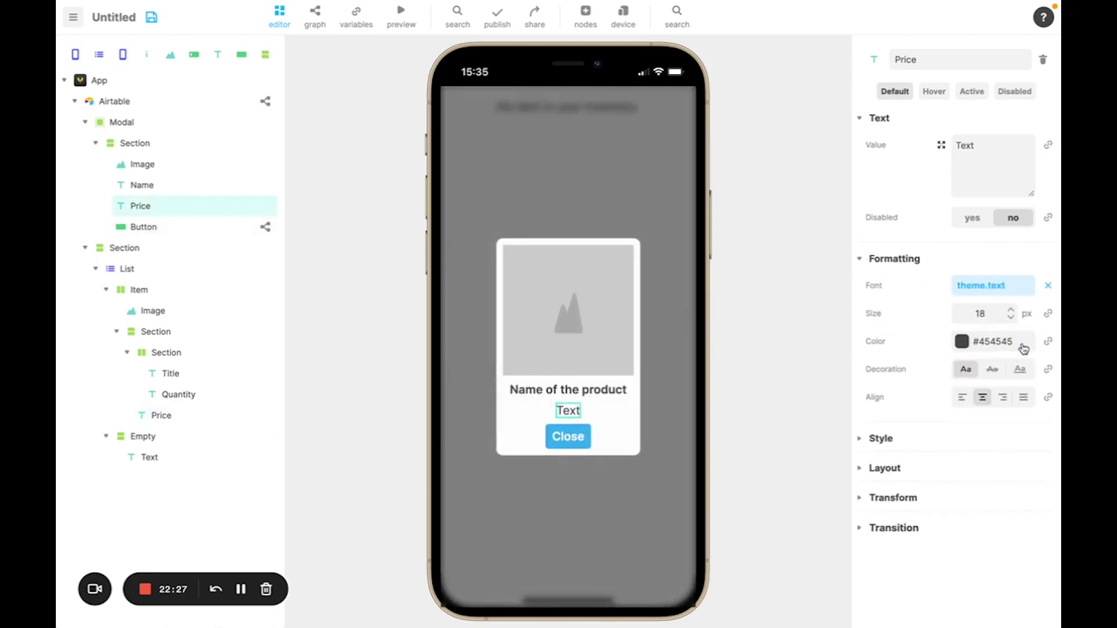
double_click(993, 345)
type("B12705")
Step: Set the value of the modal's Price text to "$5"
double_click(974, 144)
type("$")
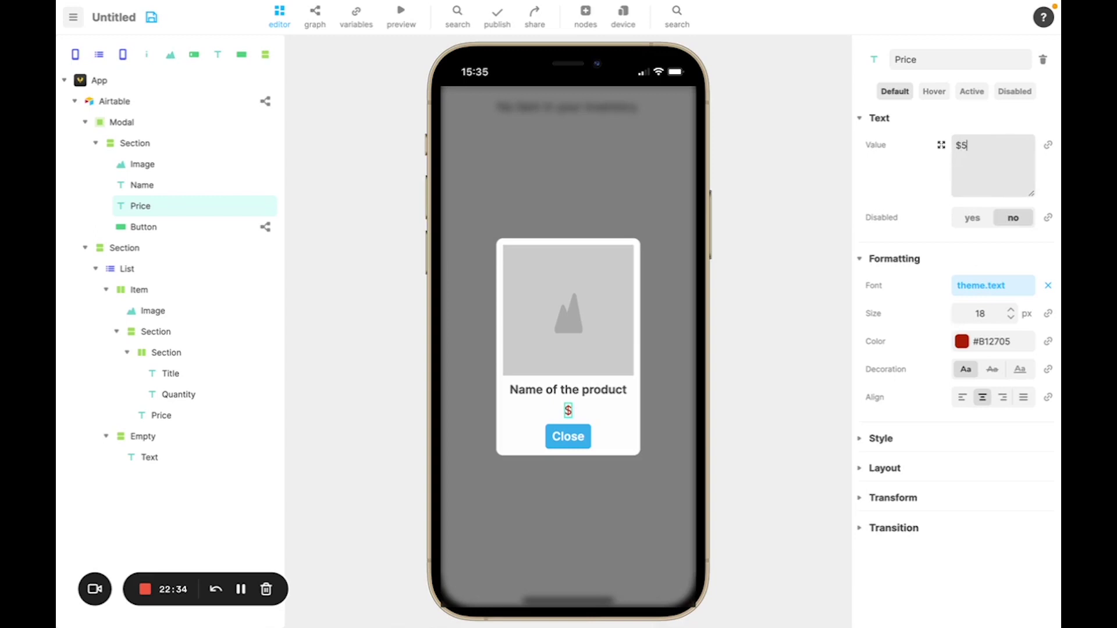
type("5")
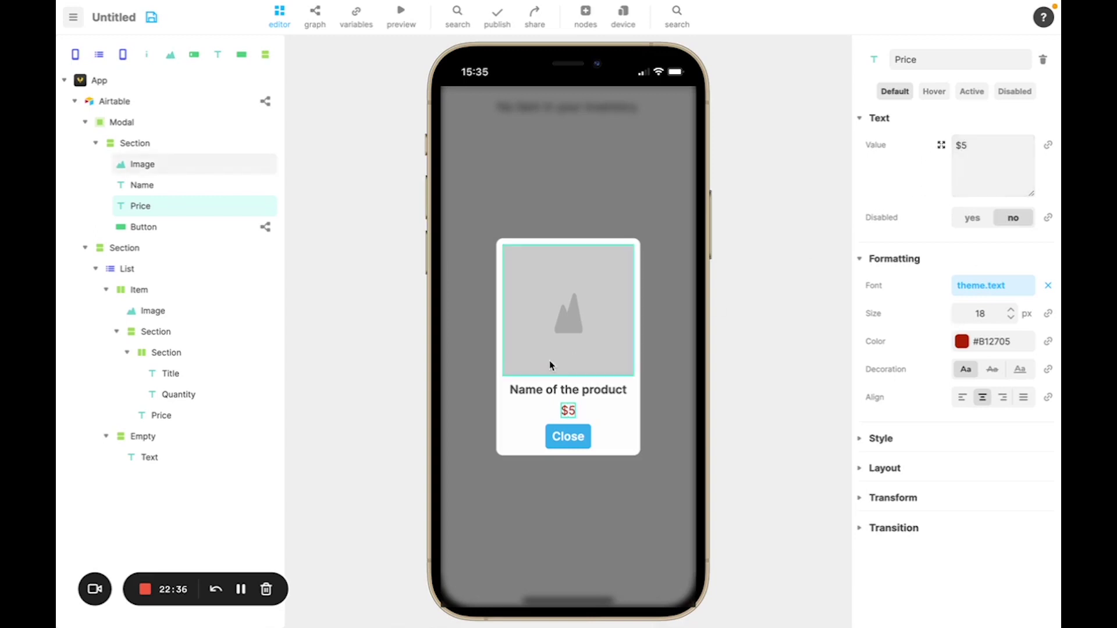
Step: Add a Text node between the modal's Price text and the button, and name it "Description"
left_click_drag(218, 55, 165, 225)
left_click(148, 225)
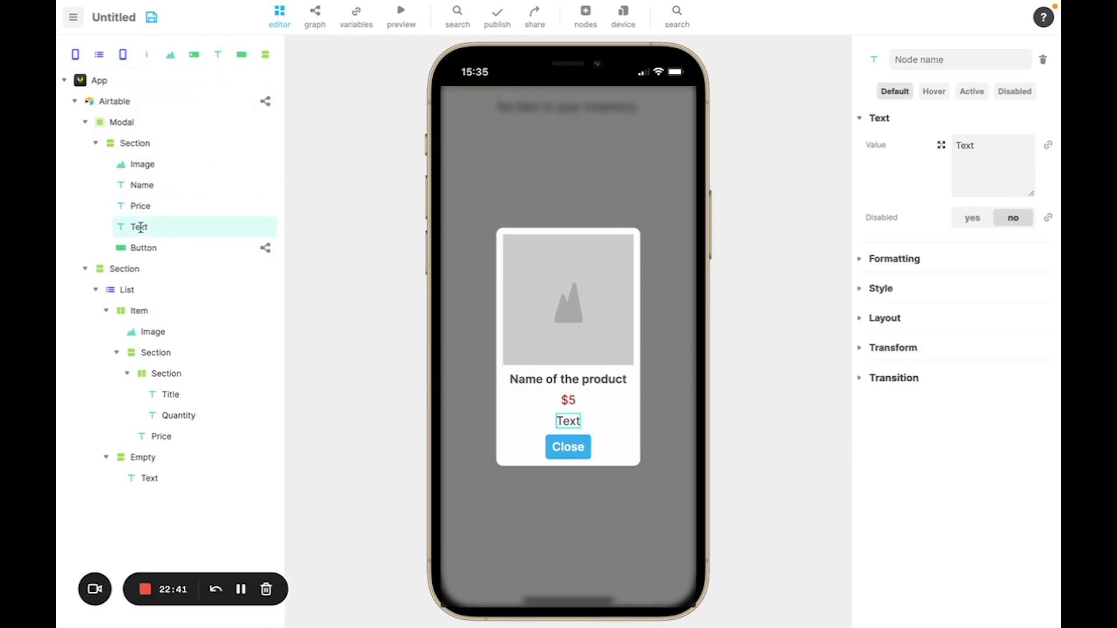
type("Description")
key("Return")
Step: Add a Section between the modal's Description and the button, and set its direction to horizontal
left_click(145, 246)
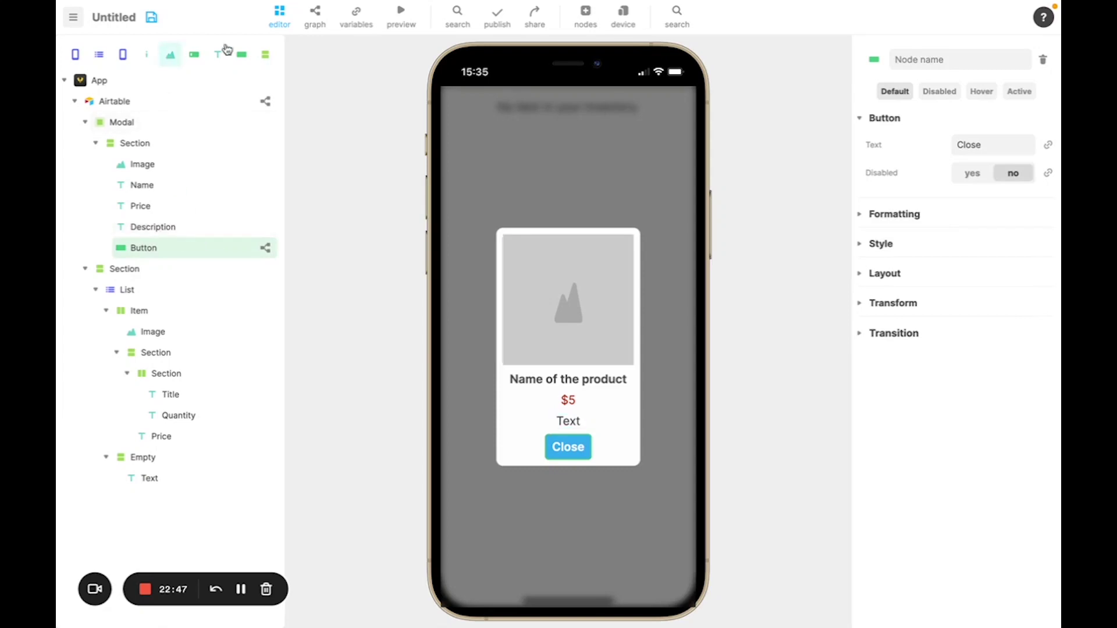
left_click_drag(265, 54, 153, 244)
left_click(152, 245)
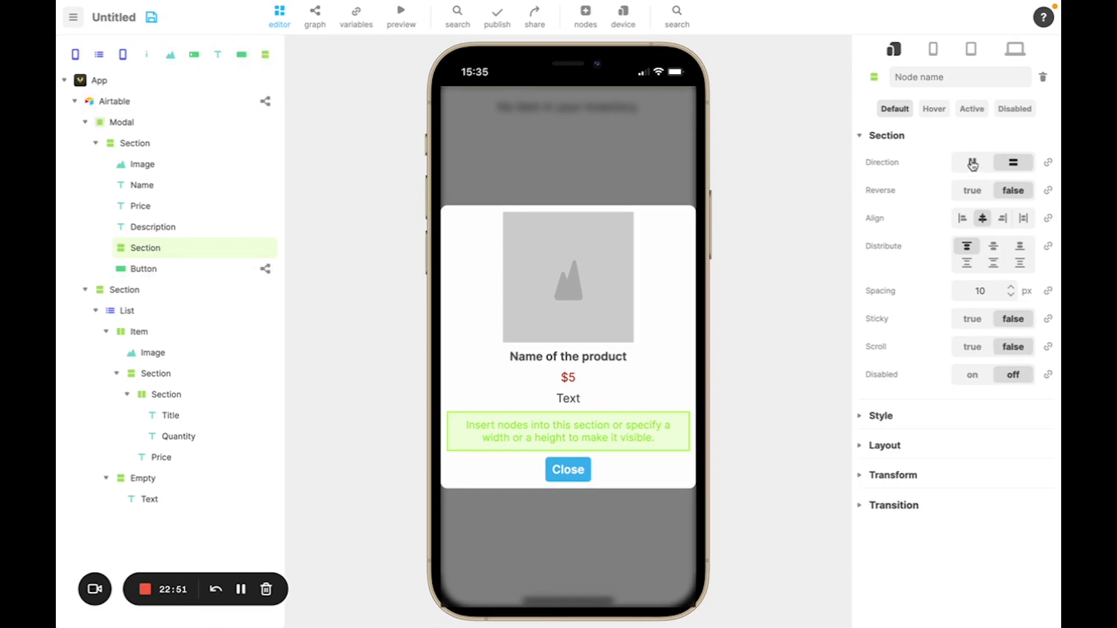
left_click(973, 163)
Step: Move the modal's button into the new section, rename it "Minus", and set its text to "-"
left_click_drag(145, 269, 144, 247)
left_click(144, 268)
type("Minus")
double_click(983, 150)
type("0")
key("Return")
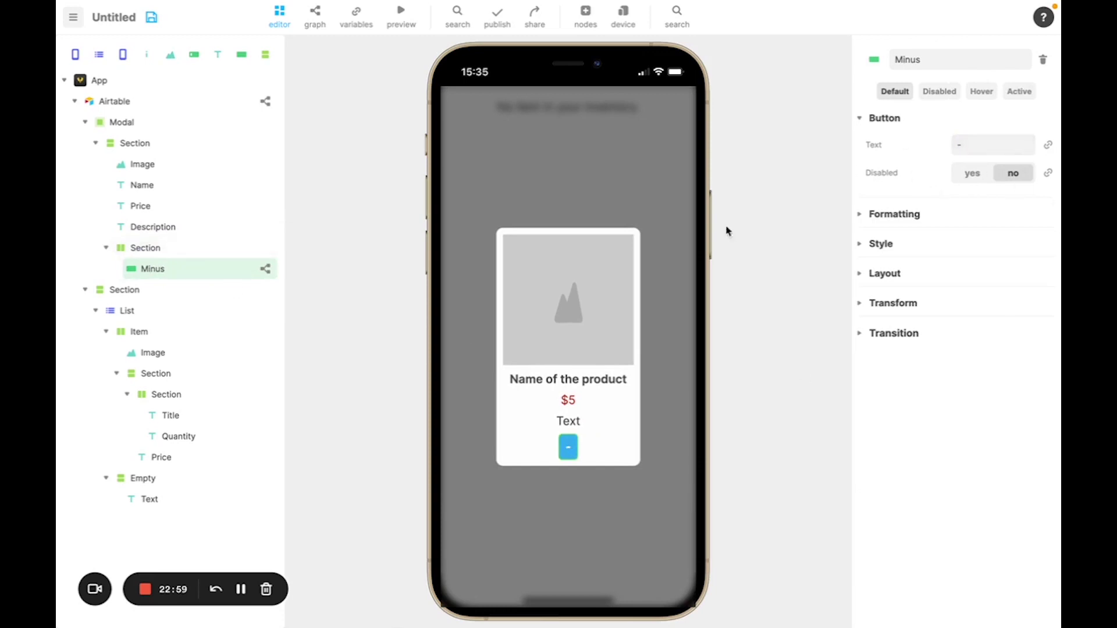
Step: Duplicate the Minus button inside its section and set the copy's text to "+"
right_click(155, 269)
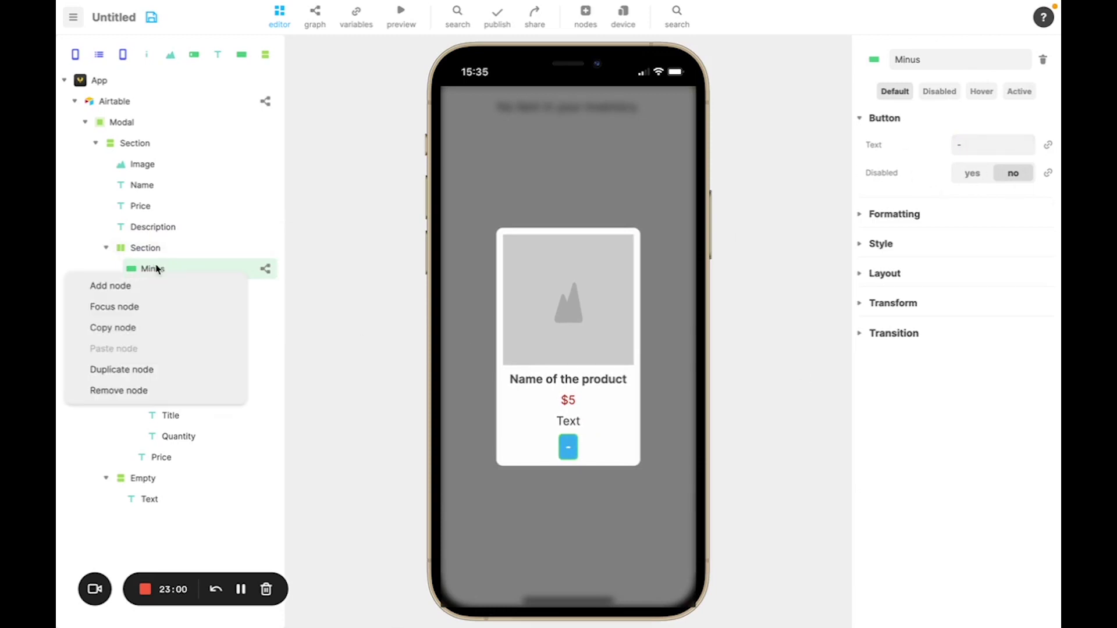
left_click(129, 371)
left_click(184, 290)
double_click(1007, 144)
type("+")
left_click(906, 180)
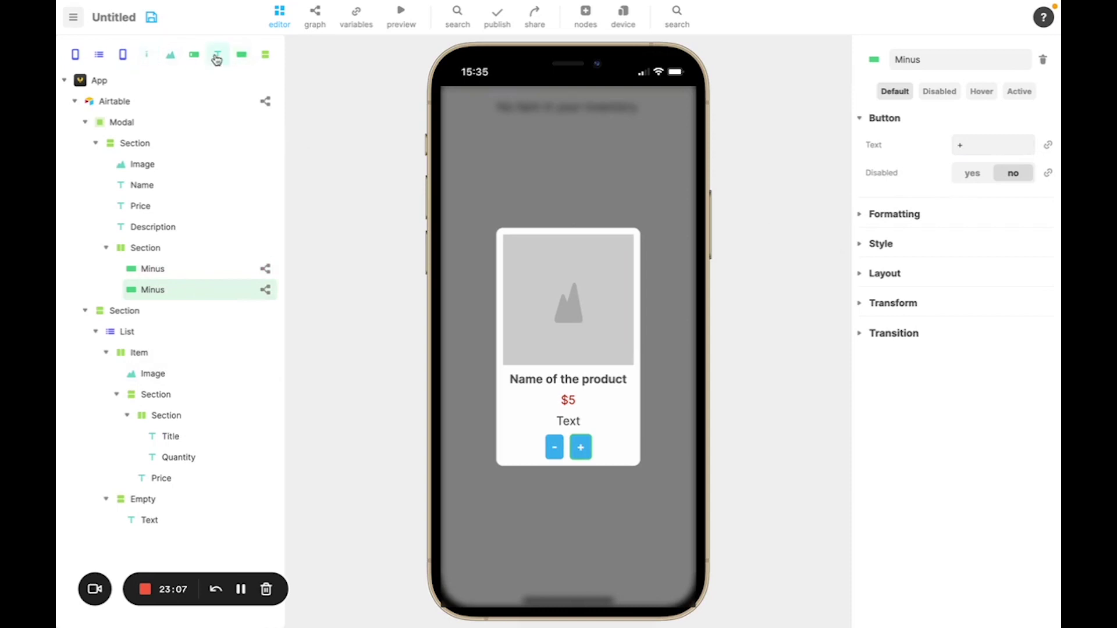
Step: Add a Text node between the minus and plus buttons and set its value to 5
left_click_drag(218, 54, 155, 291)
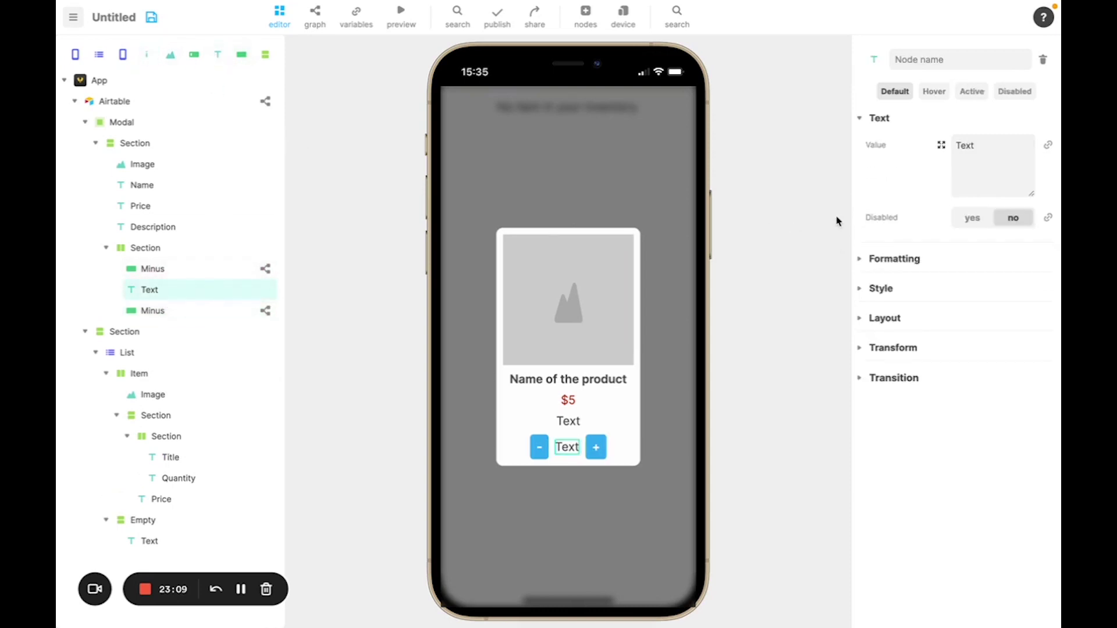
double_click(1004, 149)
type("56")
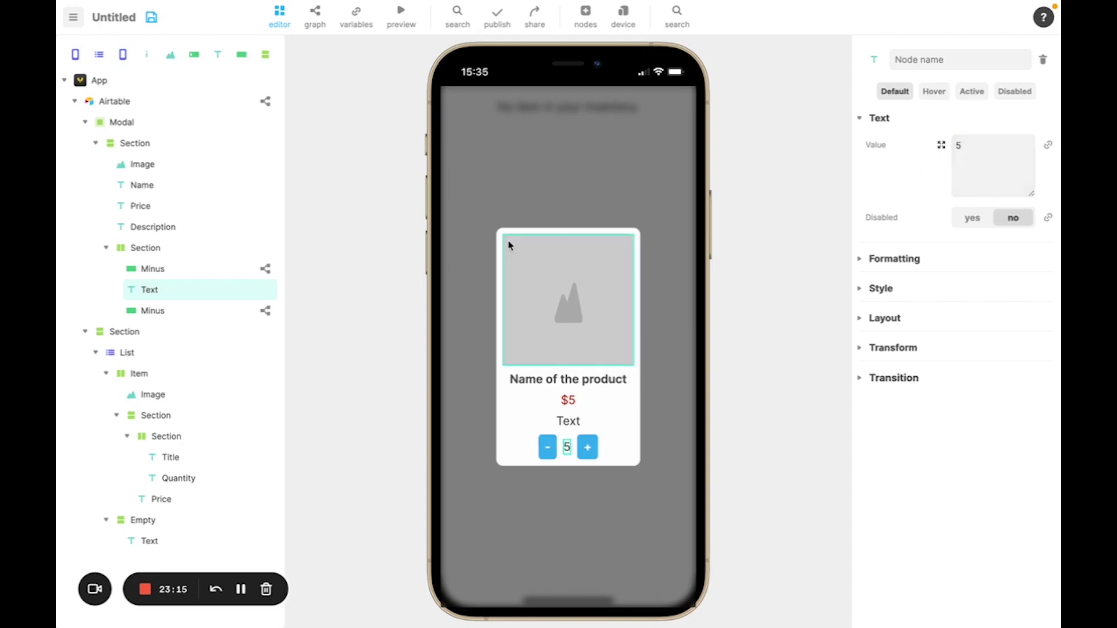
Step: Set the fit of the modal's image to Cover
left_click(558, 286)
left_click(992, 179)
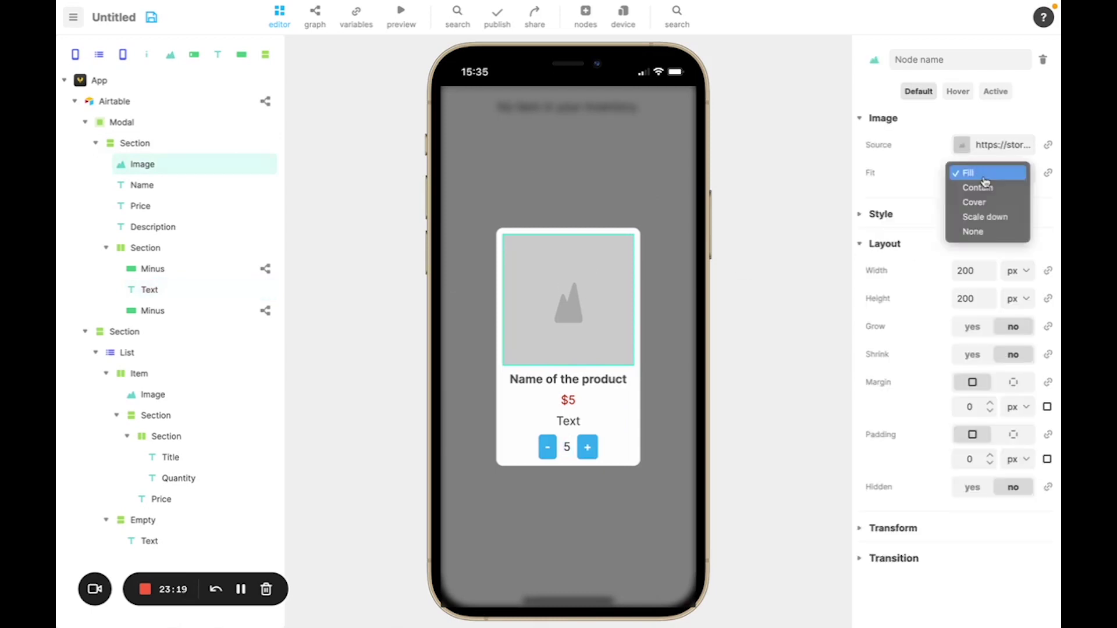
left_click(971, 204)
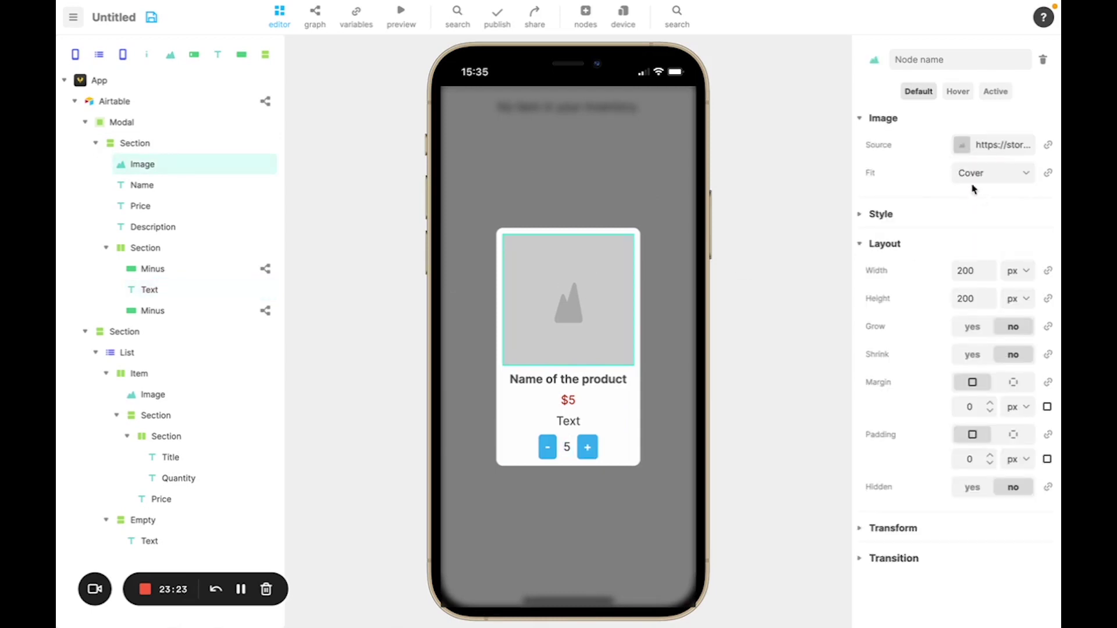
Step: Add a request close event block to the Modal's graph
left_click(167, 129)
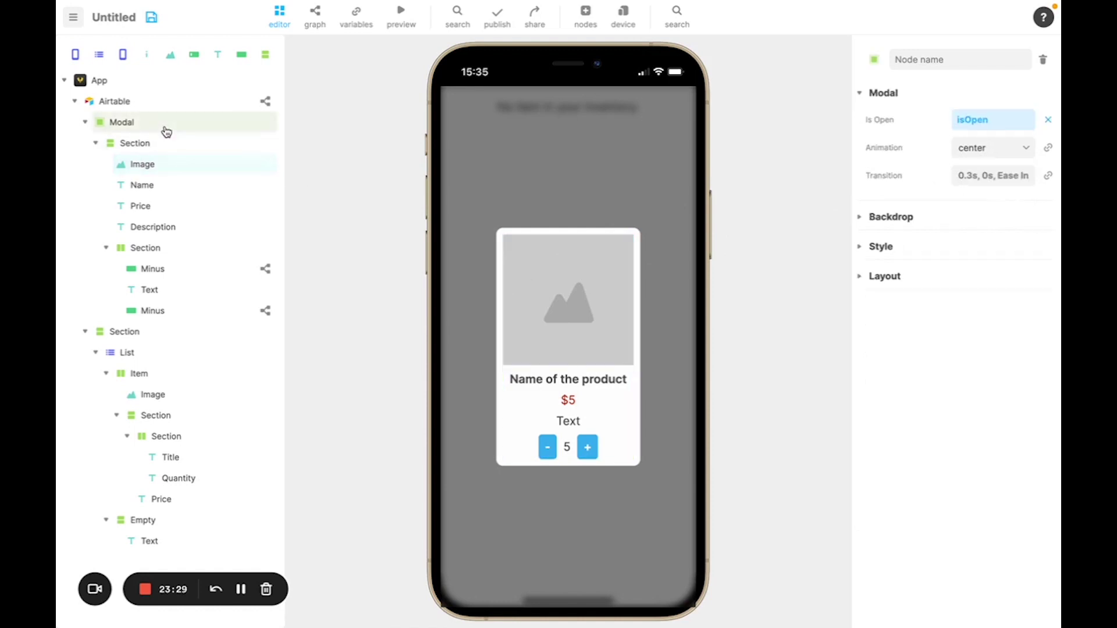
left_click(316, 23)
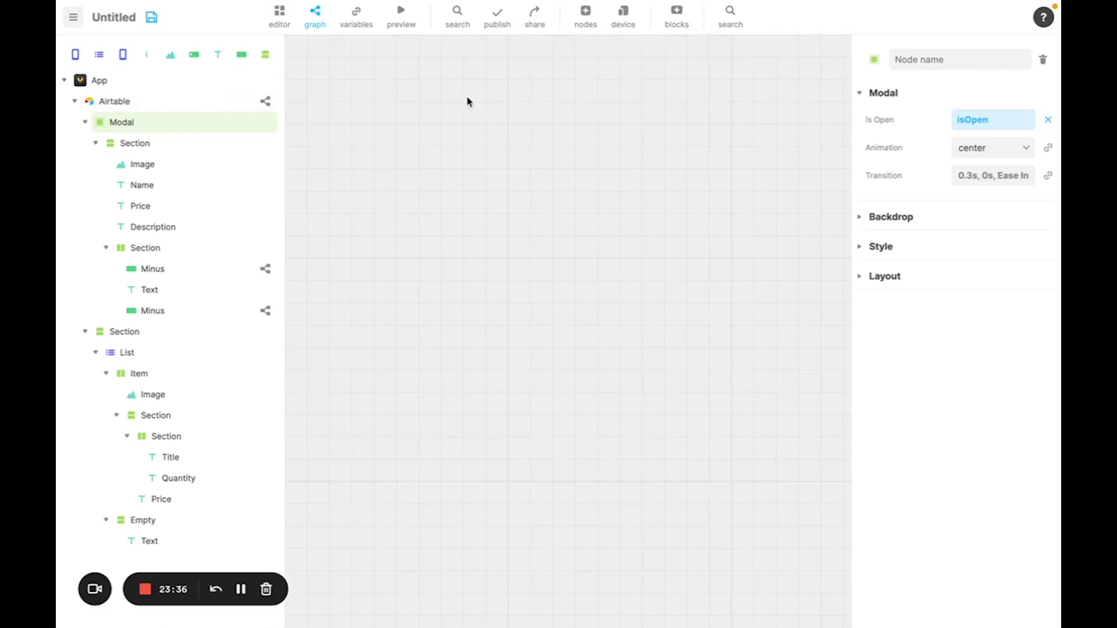
right_click(400, 123)
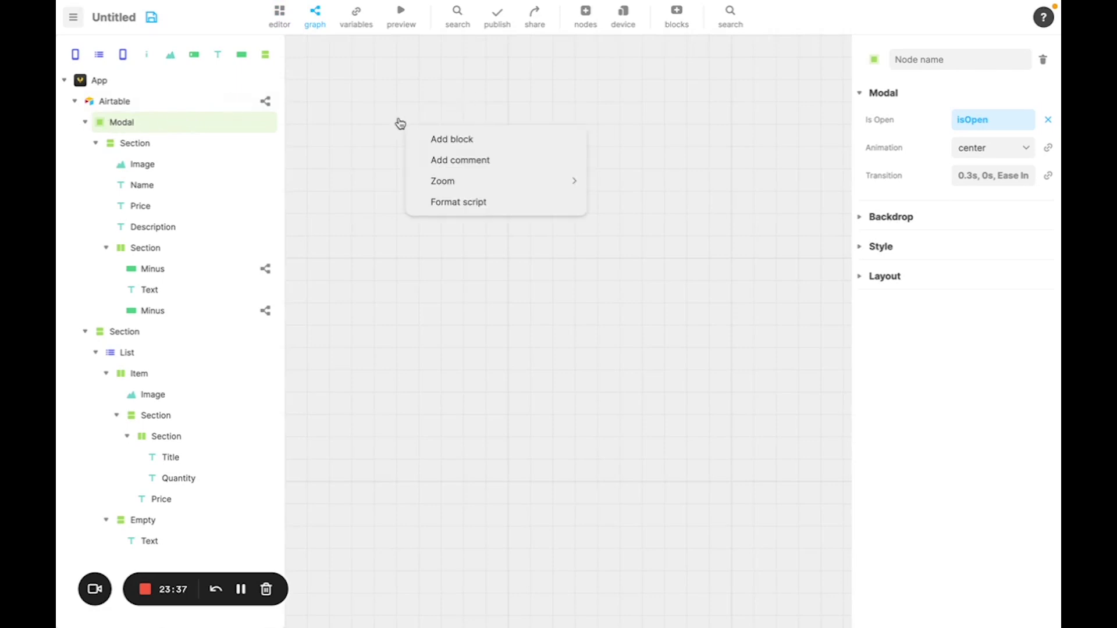
left_click(454, 139)
left_click(391, 211)
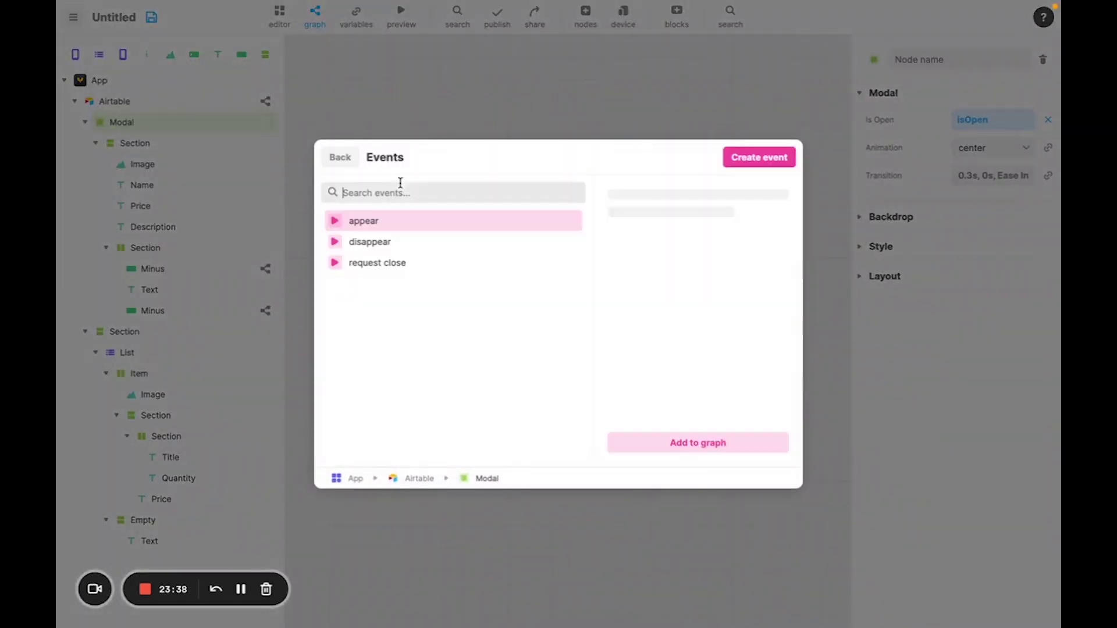
double_click(375, 266)
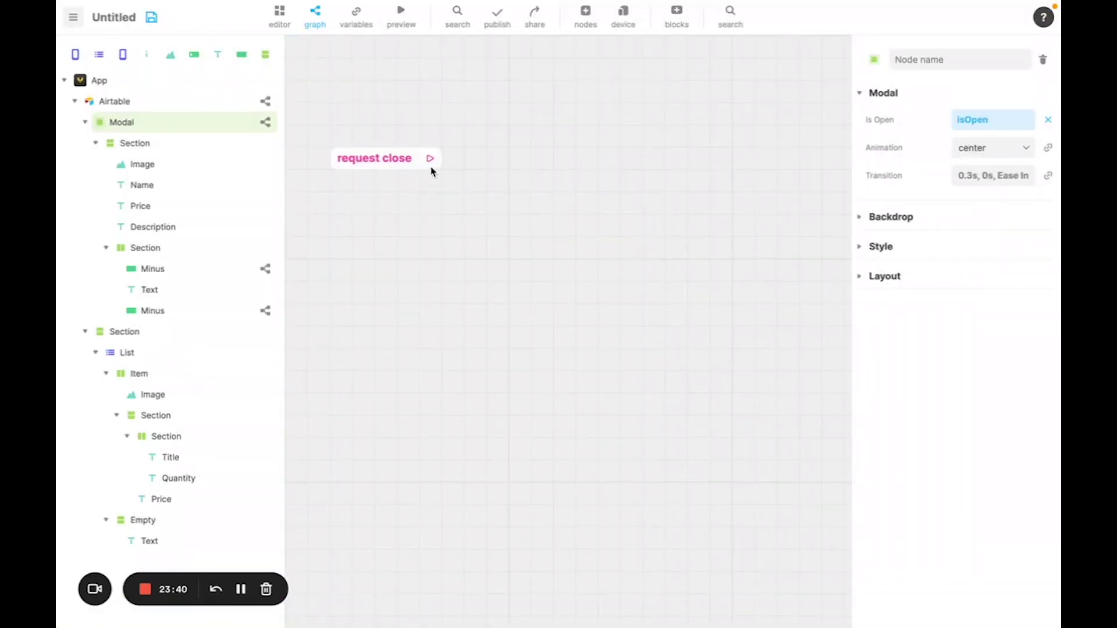
Step: Connect a set isOpen block, with isOpen left at no, to the request close event and line it up beside the event
left_click_drag(484, 168, 488, 168)
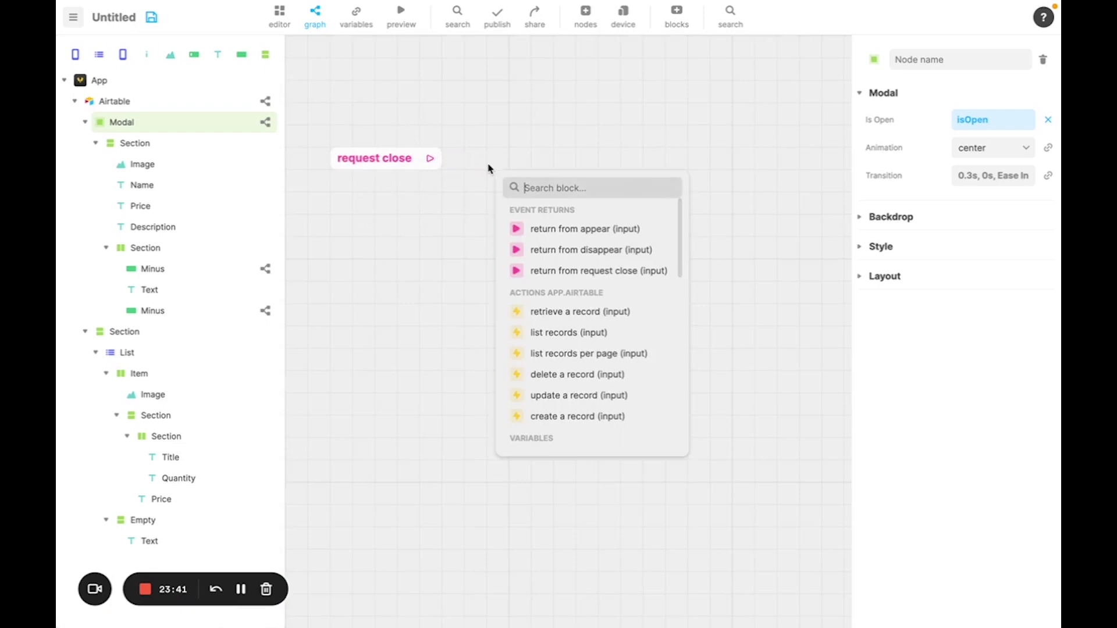
type("set")
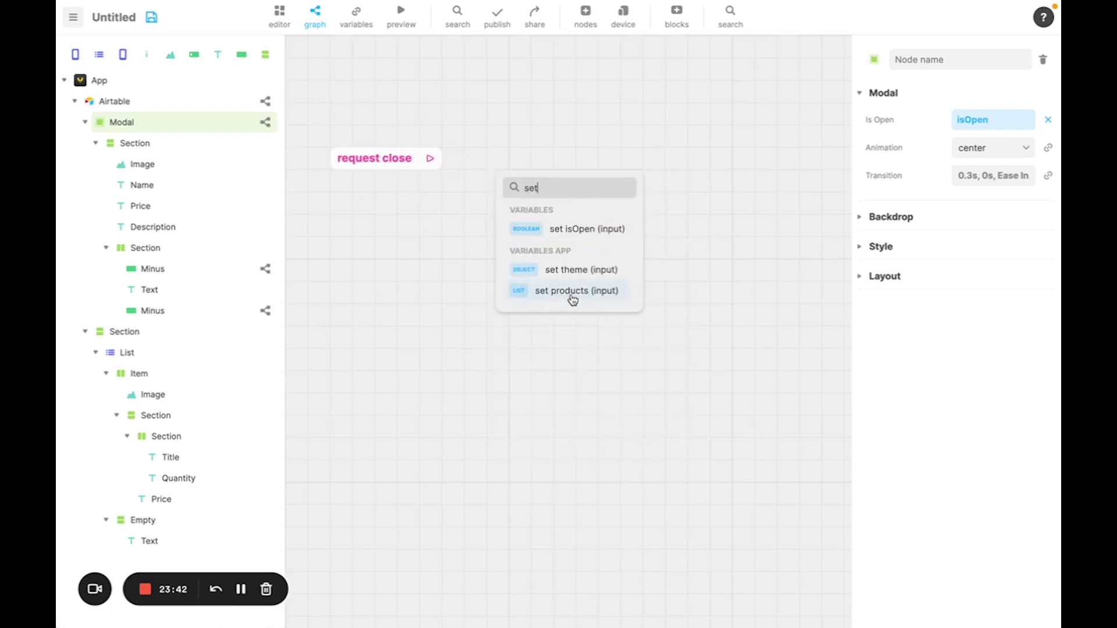
left_click(569, 229)
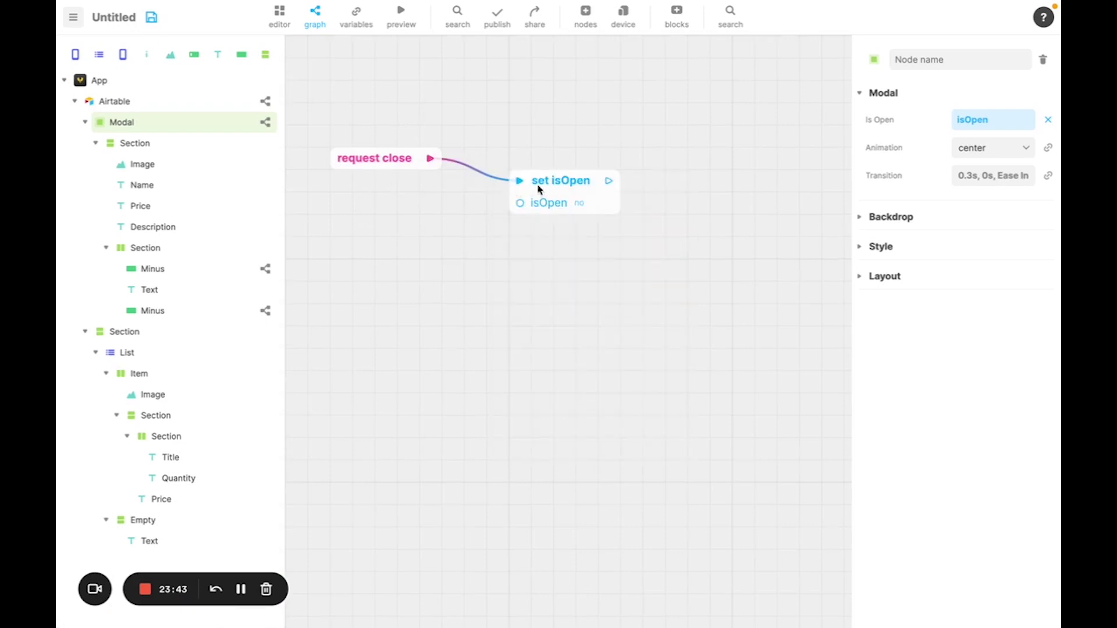
left_click_drag(539, 189, 498, 166)
left_click(500, 237)
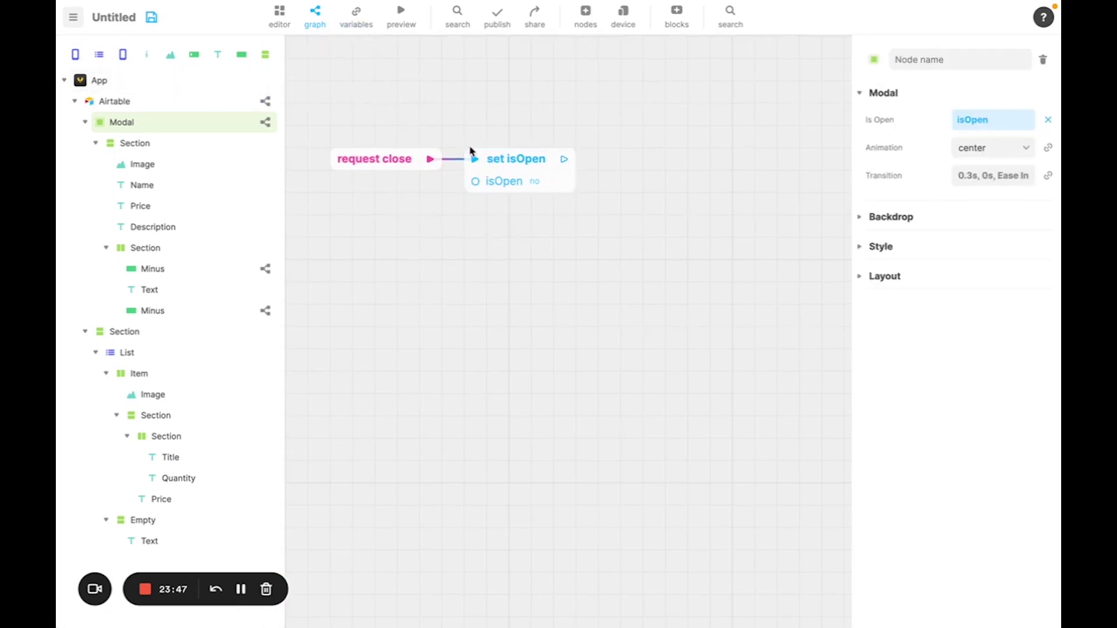
Step: Move the isOpen variable from the Modal node to the App node
left_click(358, 16)
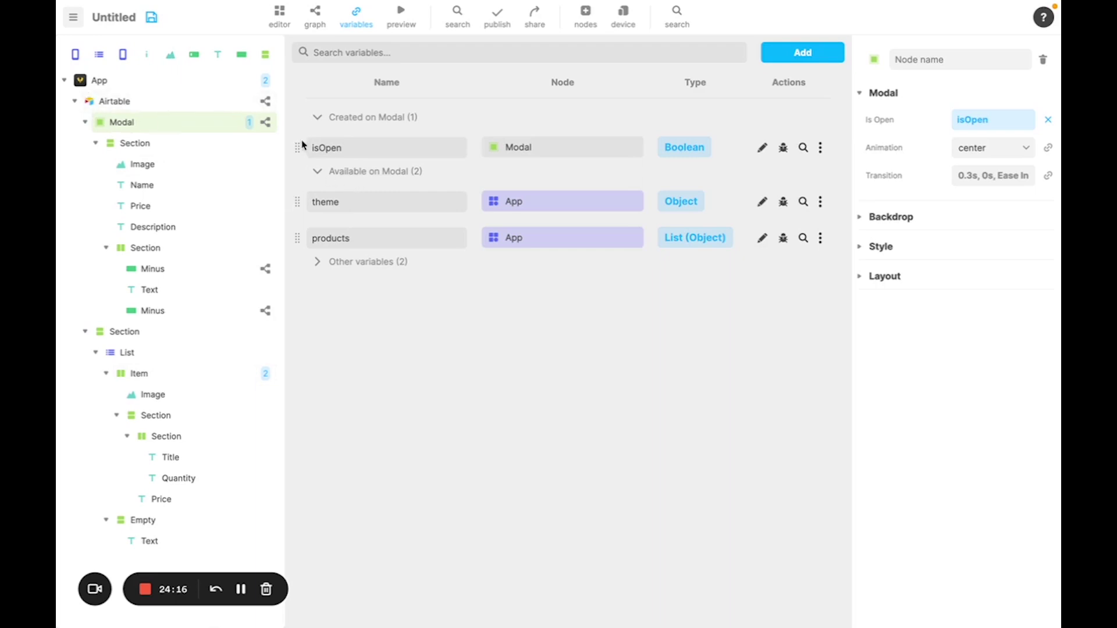
left_click_drag(297, 149, 132, 84)
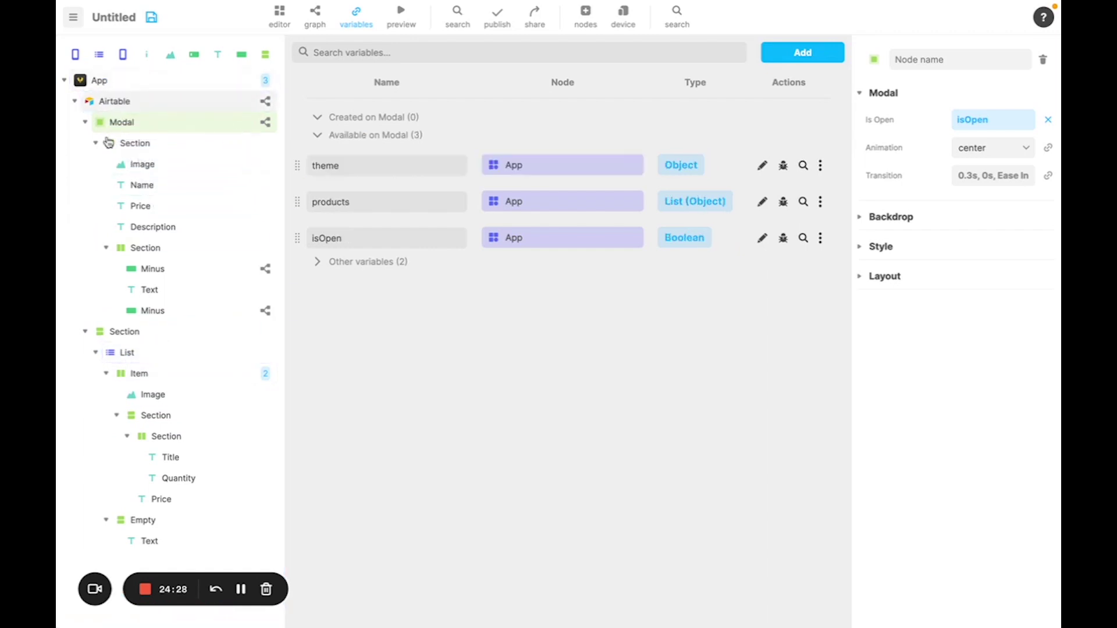
Step: Add a click event block to the graph of the list's Item node
left_click(154, 352)
left_click(160, 381)
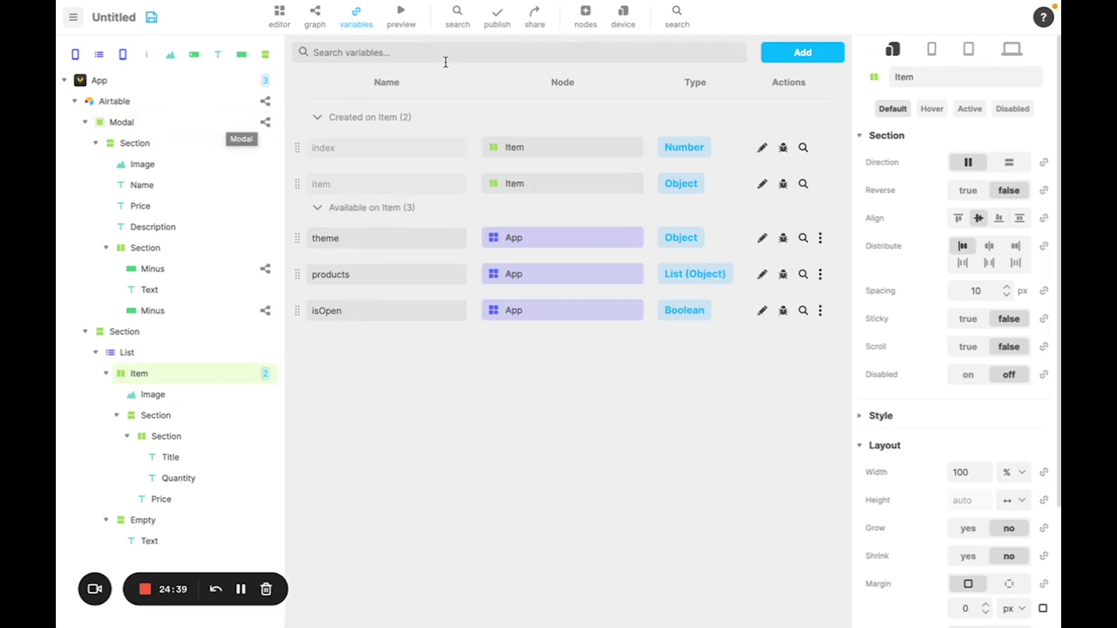
left_click(324, 18)
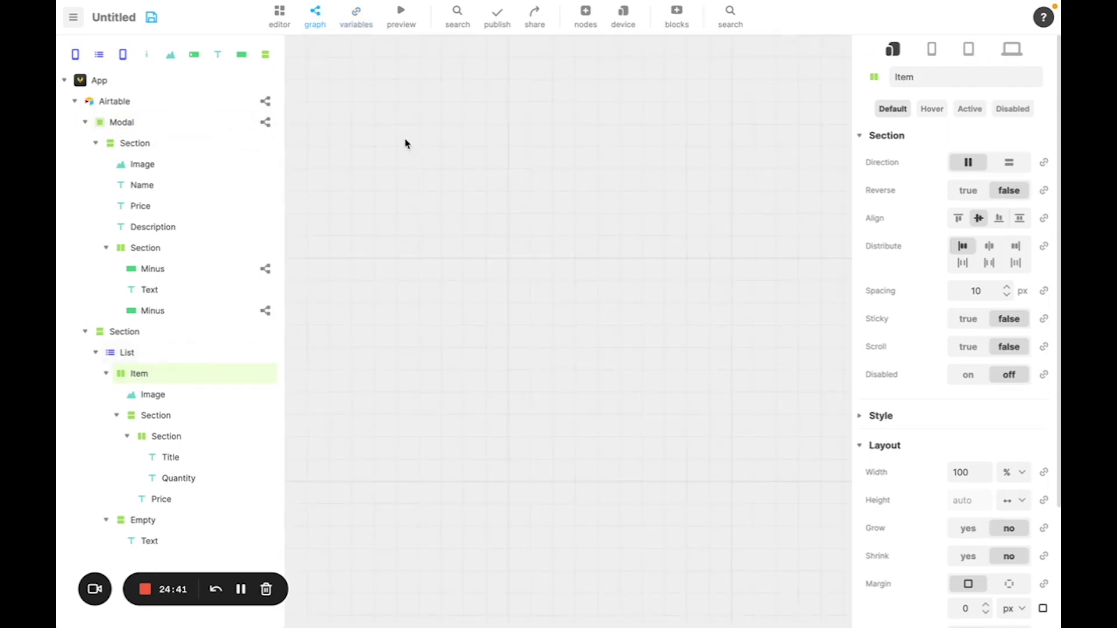
right_click(348, 95)
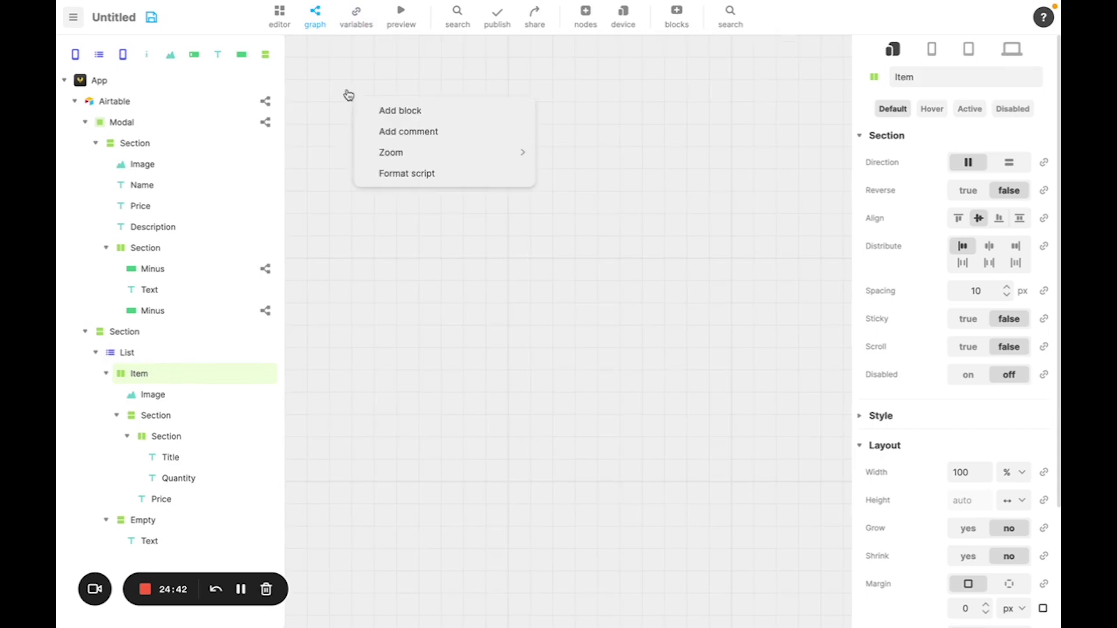
left_click(396, 112)
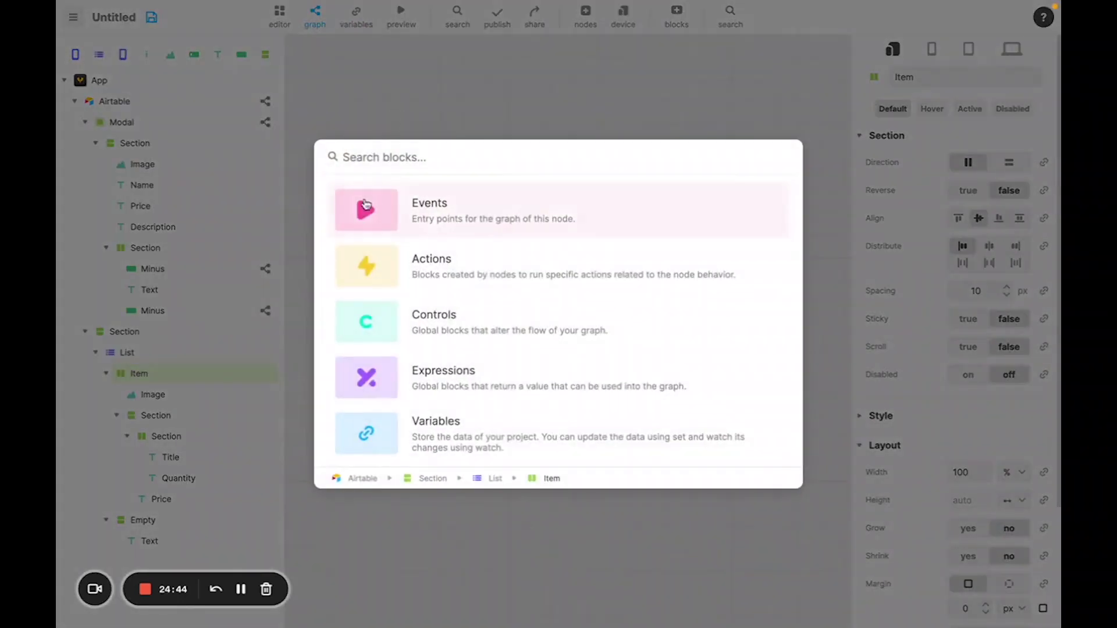
left_click(365, 199)
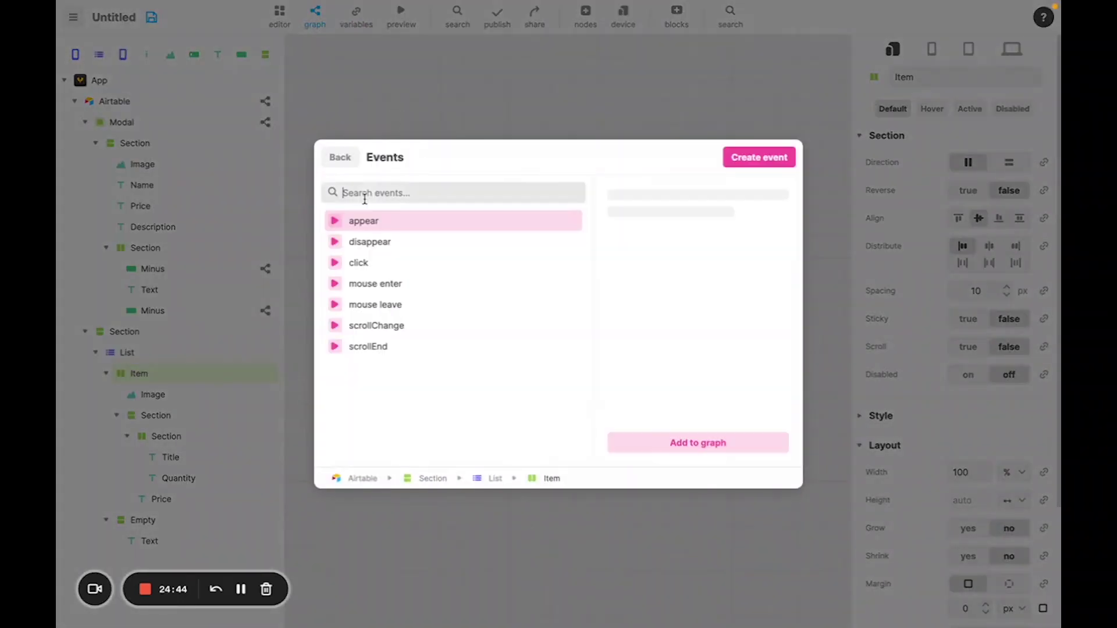
left_click(359, 263)
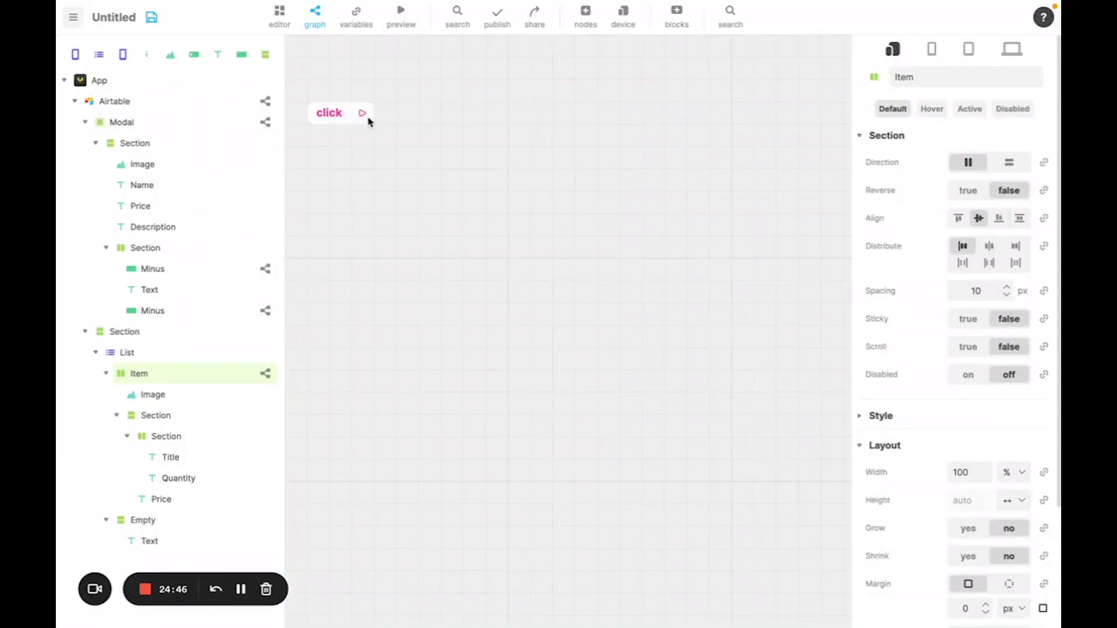
Step: Connect a set isOpen block to the click event, line it up beside the event and set its isOpen input to yes
left_click_drag(367, 115, 487, 134)
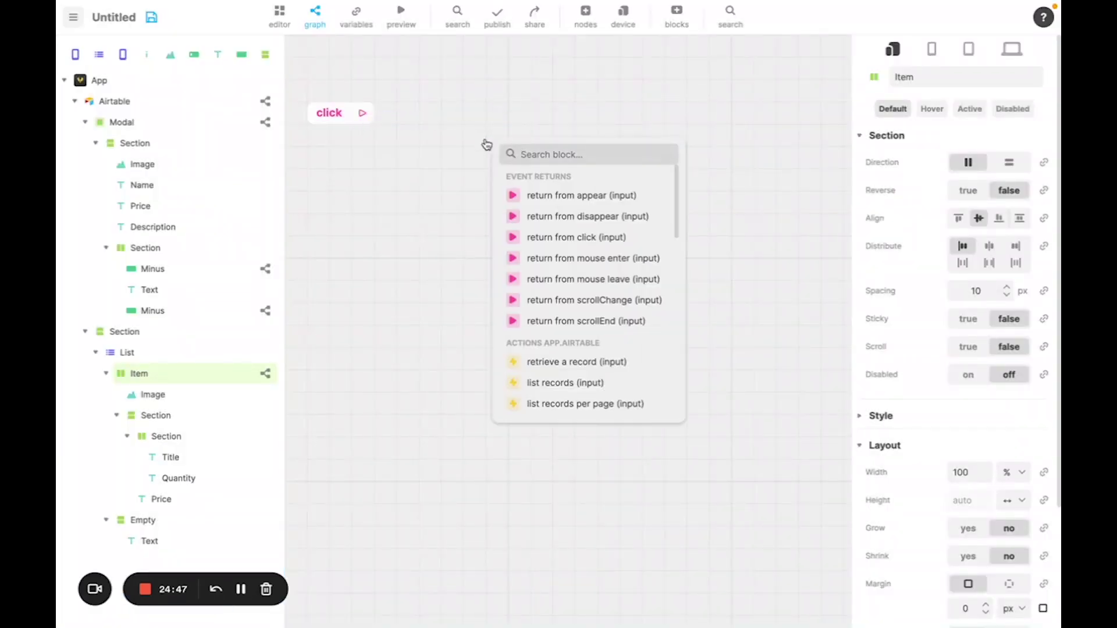
scroll(548, 305, "down", 10)
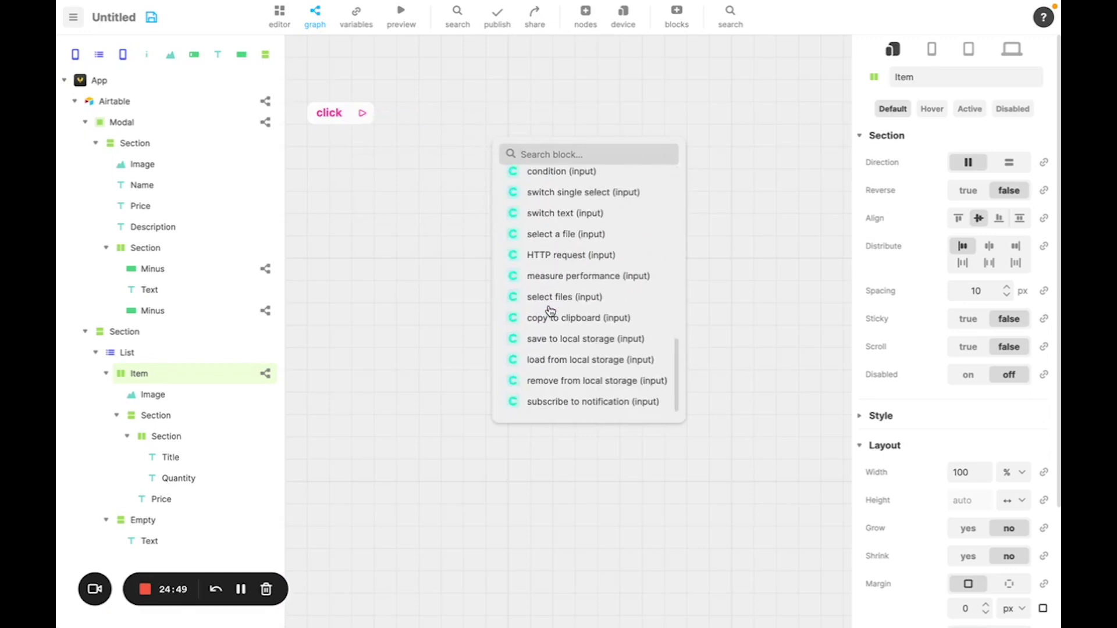
scroll(549, 309, "up", 10)
scroll(550, 310, "up", 2)
type("is")
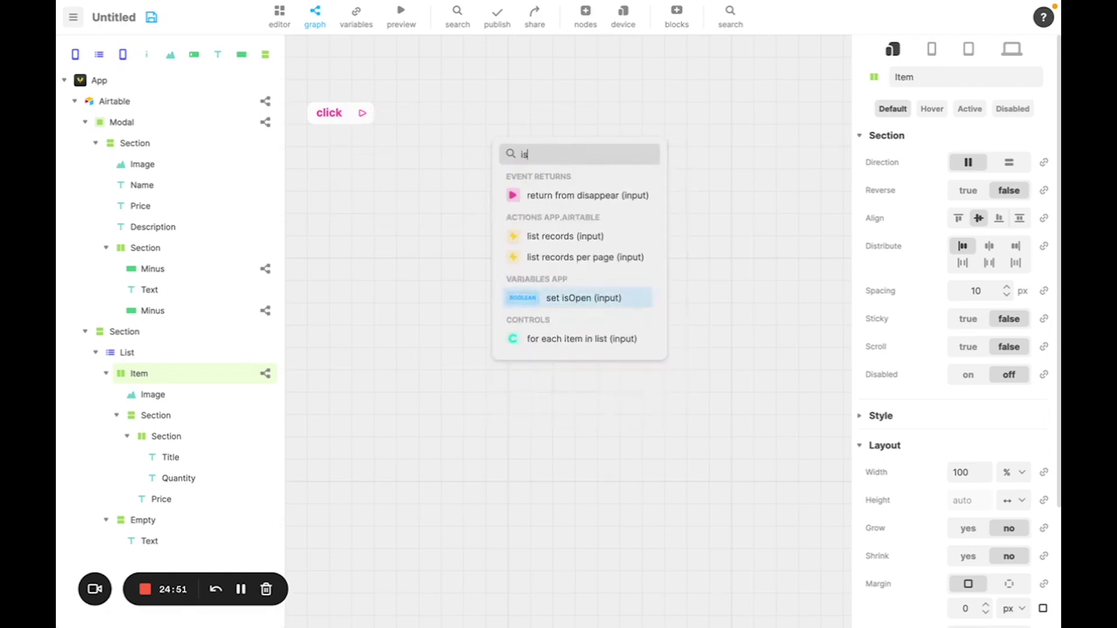
left_click(568, 302)
left_click_drag(521, 142, 452, 120)
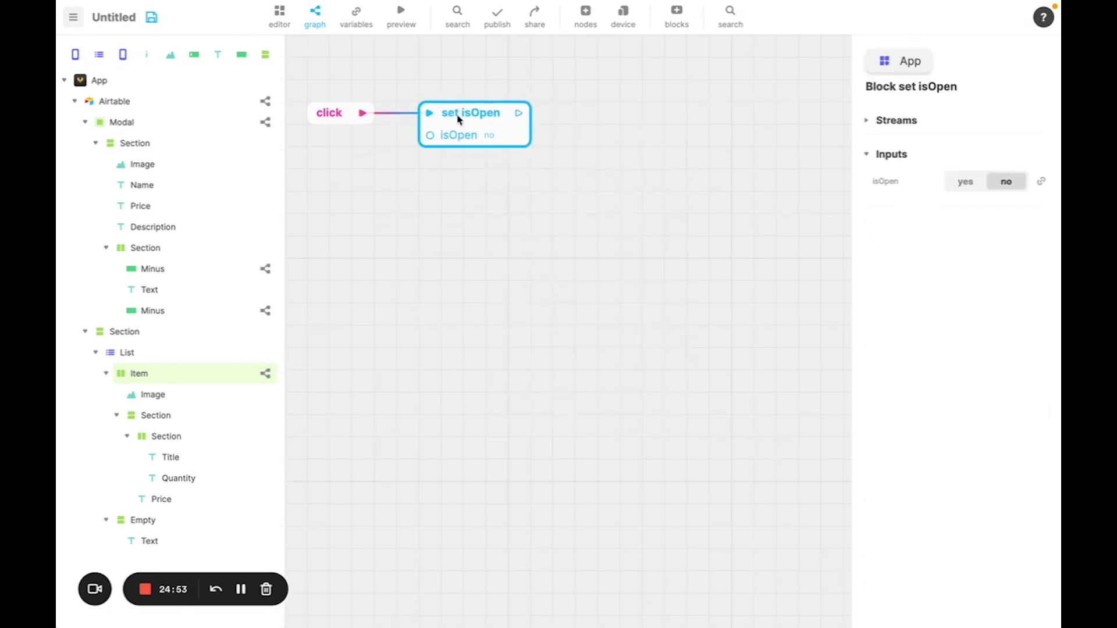
left_click(968, 181)
left_click(633, 204)
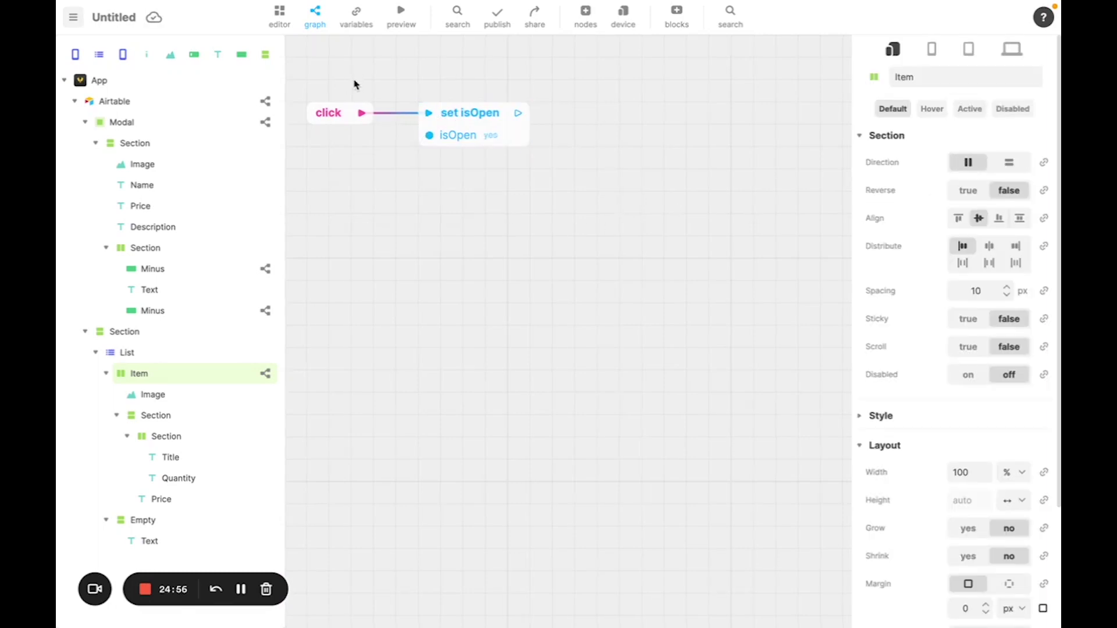
Step: Preview the app and test opening and closing the product modal from several list items
left_click(395, 18)
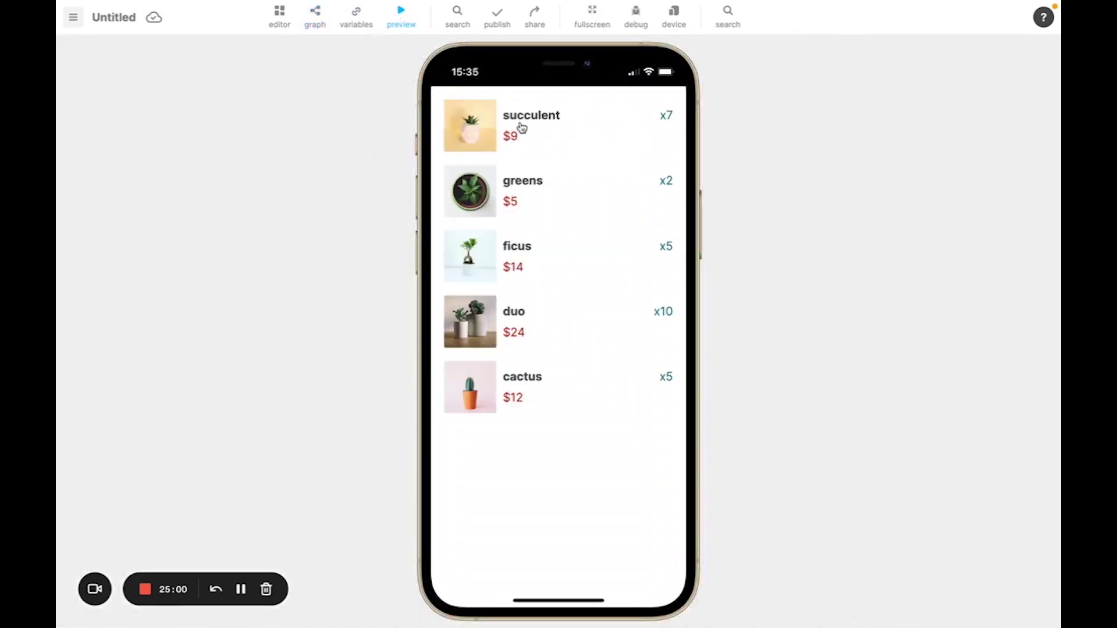
left_click(519, 128)
left_click(498, 197)
left_click(498, 195)
left_click(491, 204)
left_click(504, 370)
left_click(476, 435)
left_click(490, 388)
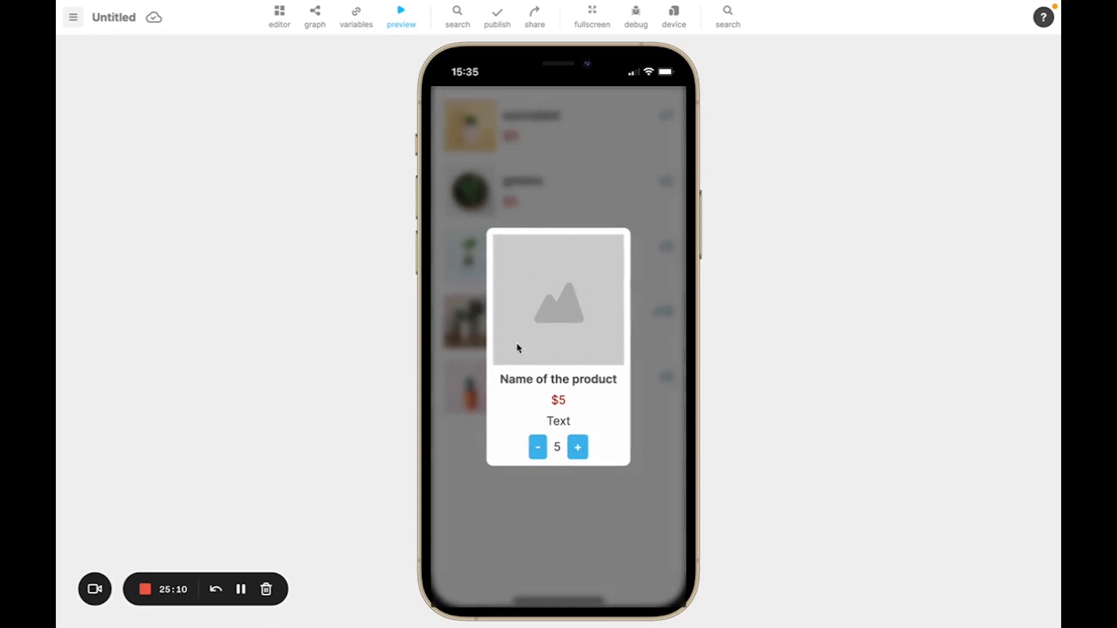
left_click(529, 170)
left_click(584, 284)
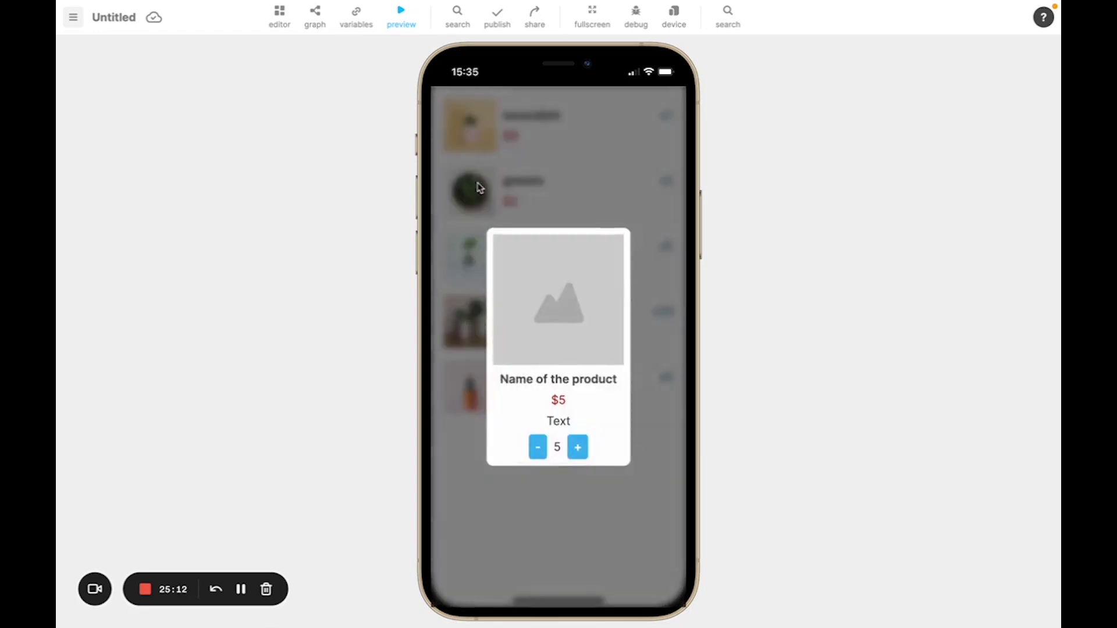